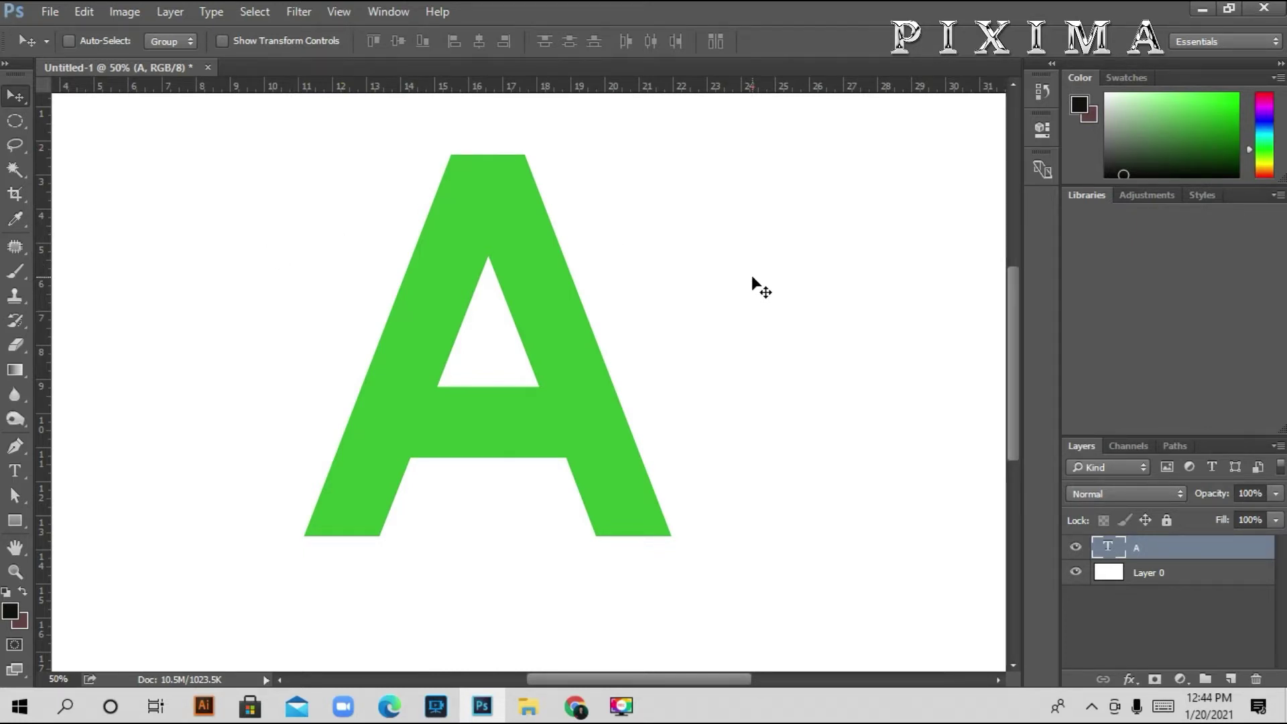
Nudge the large green A text layer slightly right and down on the canvas
left_click_drag(430, 269, 489, 236)
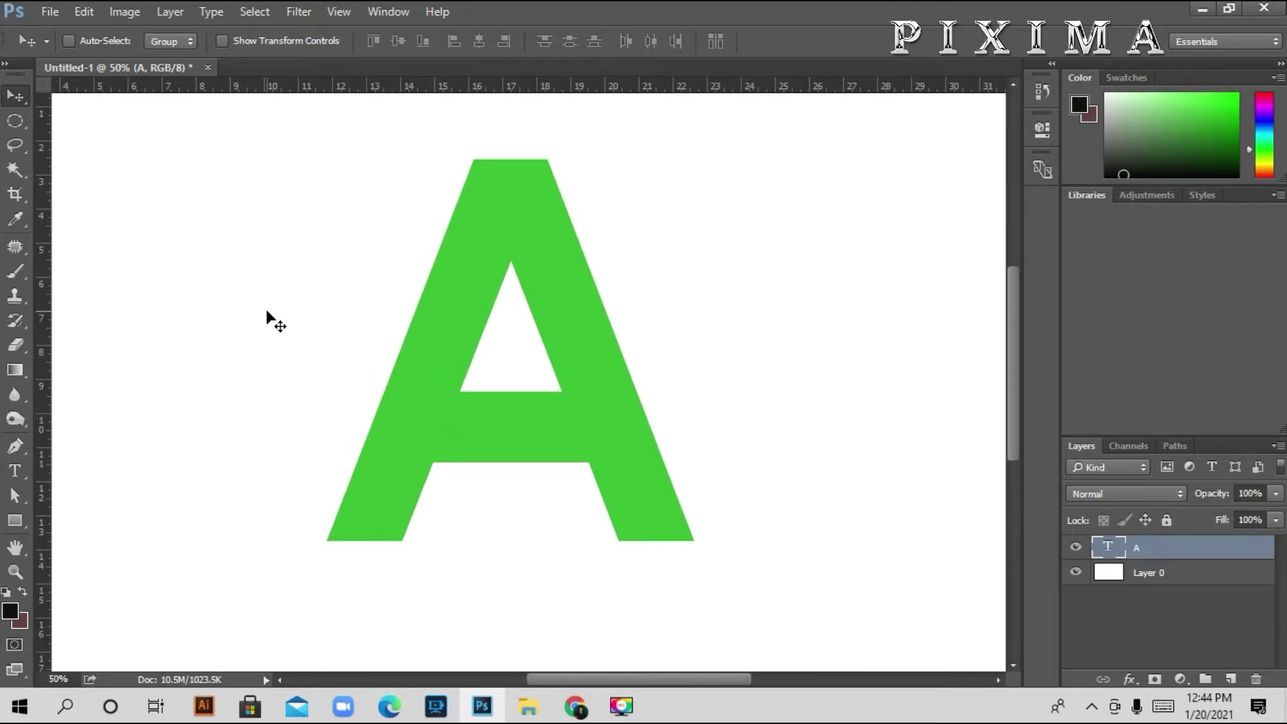
Trace the A's seven outer corners with the Pen in Shape mode, closing at the bottom-left start
left_click(24, 451)
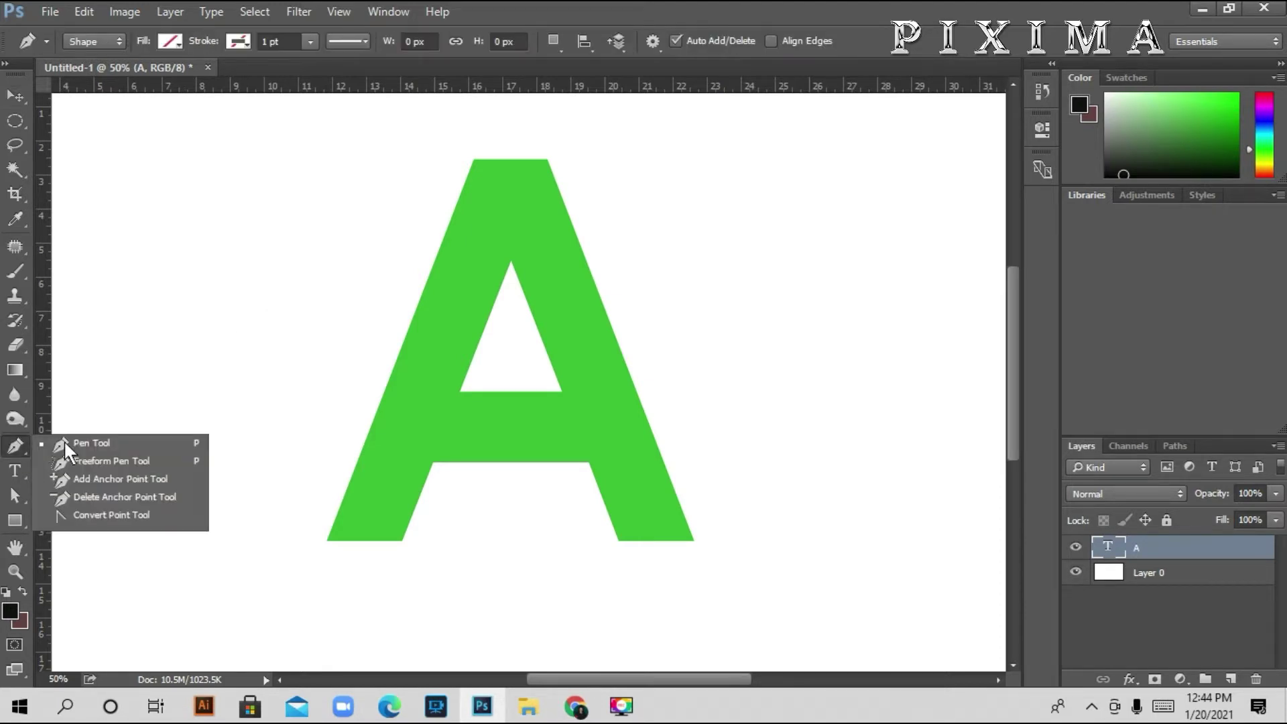
left_click(79, 442)
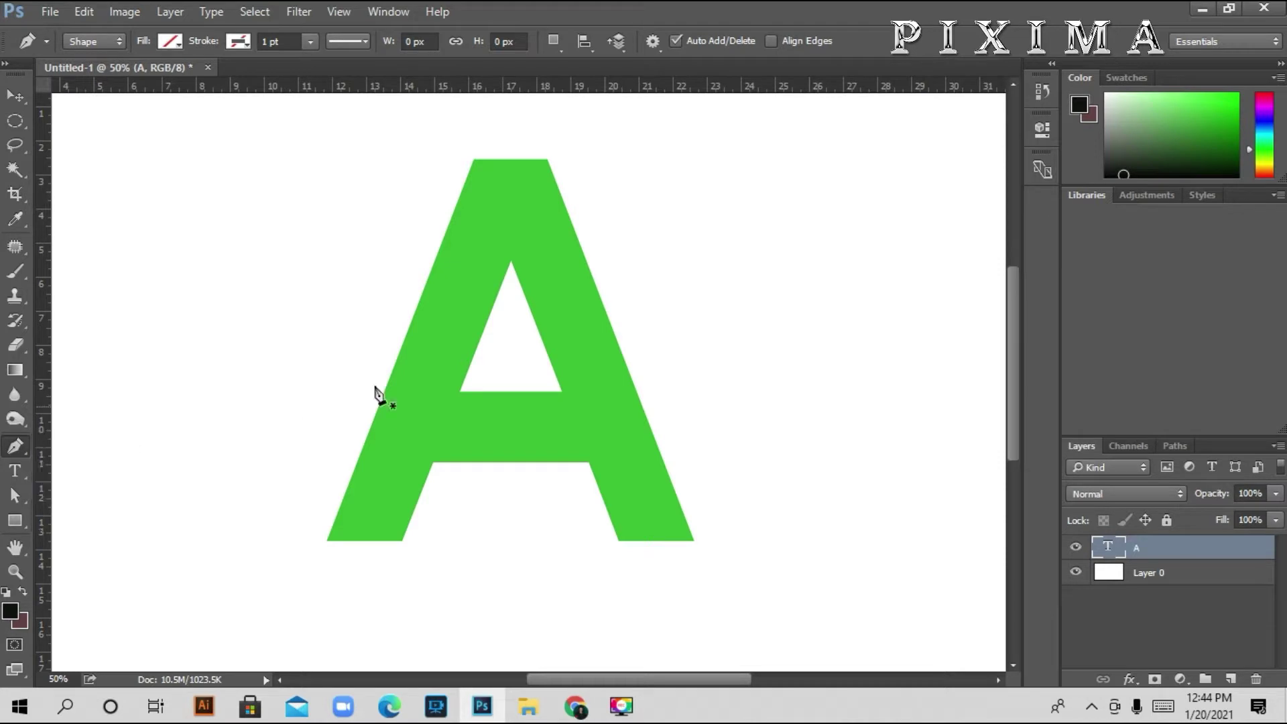
left_click(327, 539)
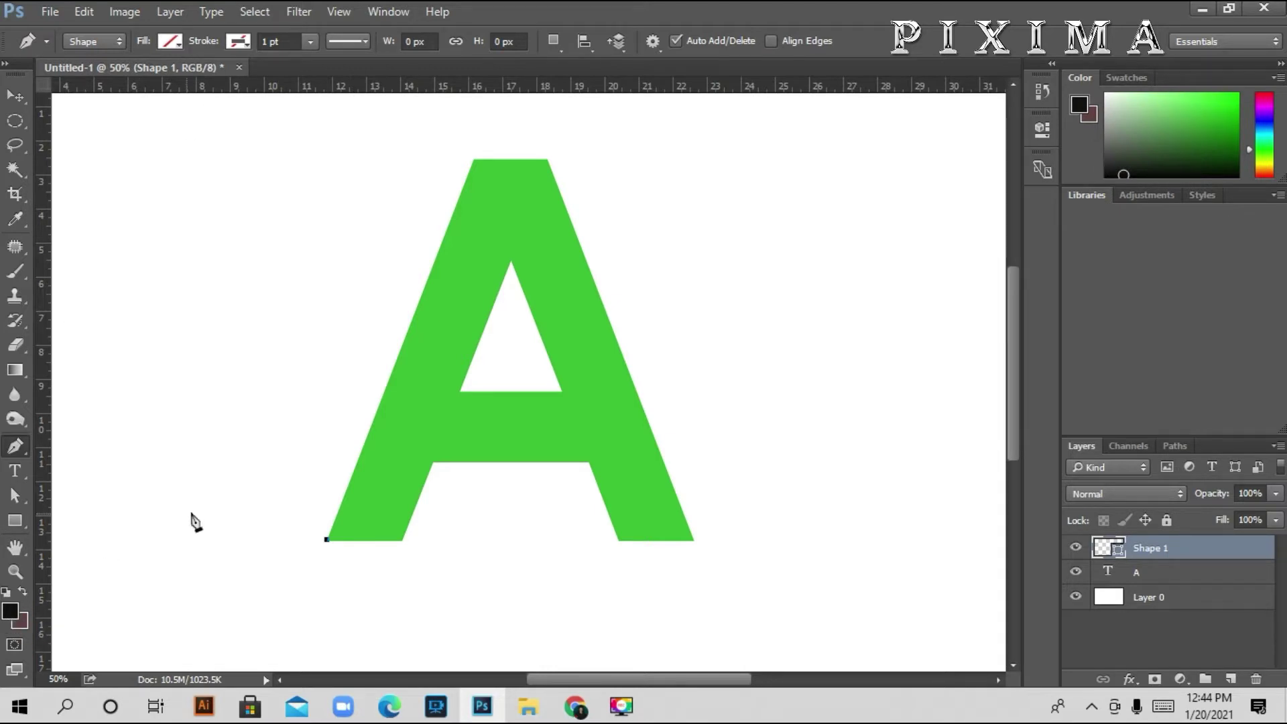
left_click(475, 161)
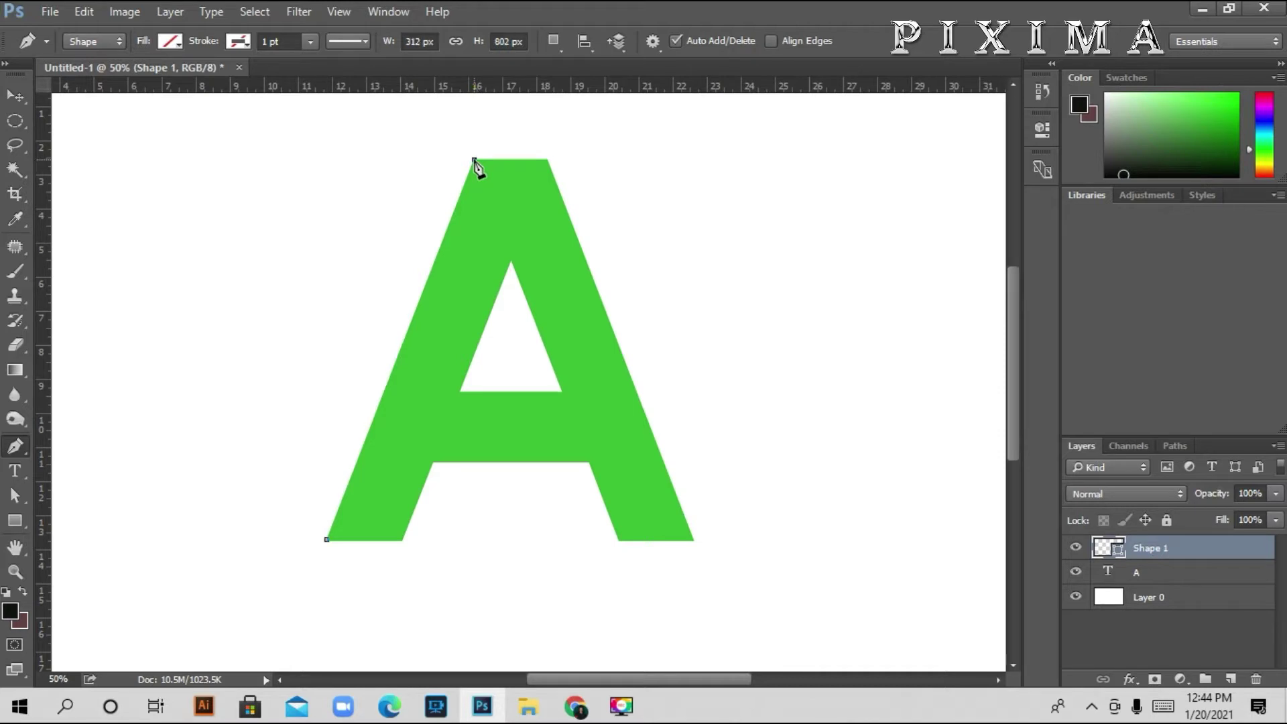
left_click(546, 160)
left_click(694, 540)
left_click(619, 540)
left_click(589, 463)
left_click(434, 463)
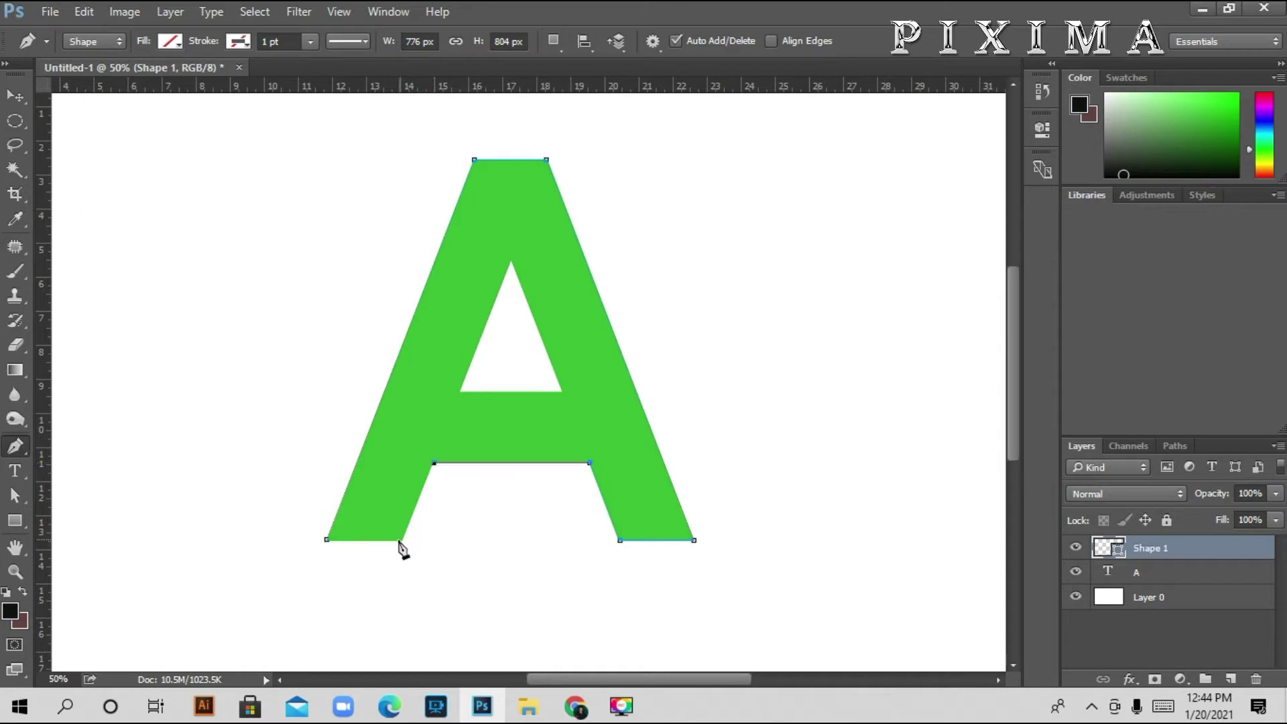
left_click(326, 539)
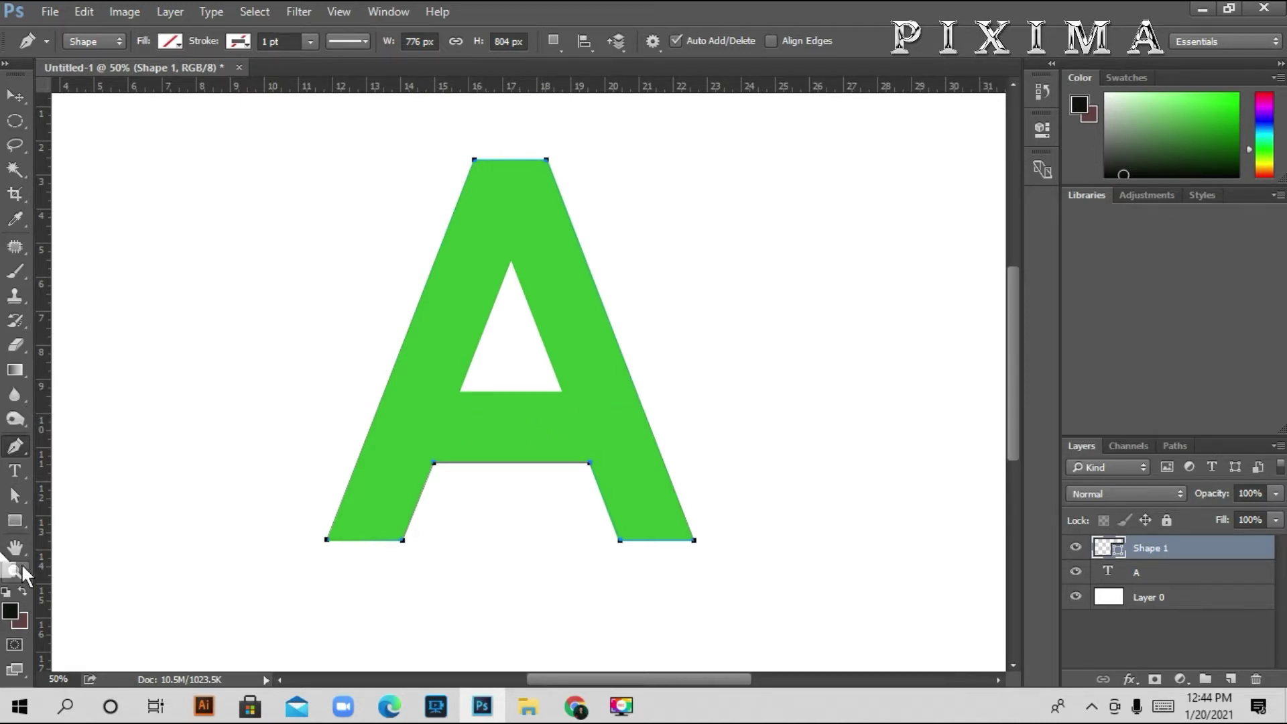
Fill the Shape 1 layer green and hide it
left_click(177, 53)
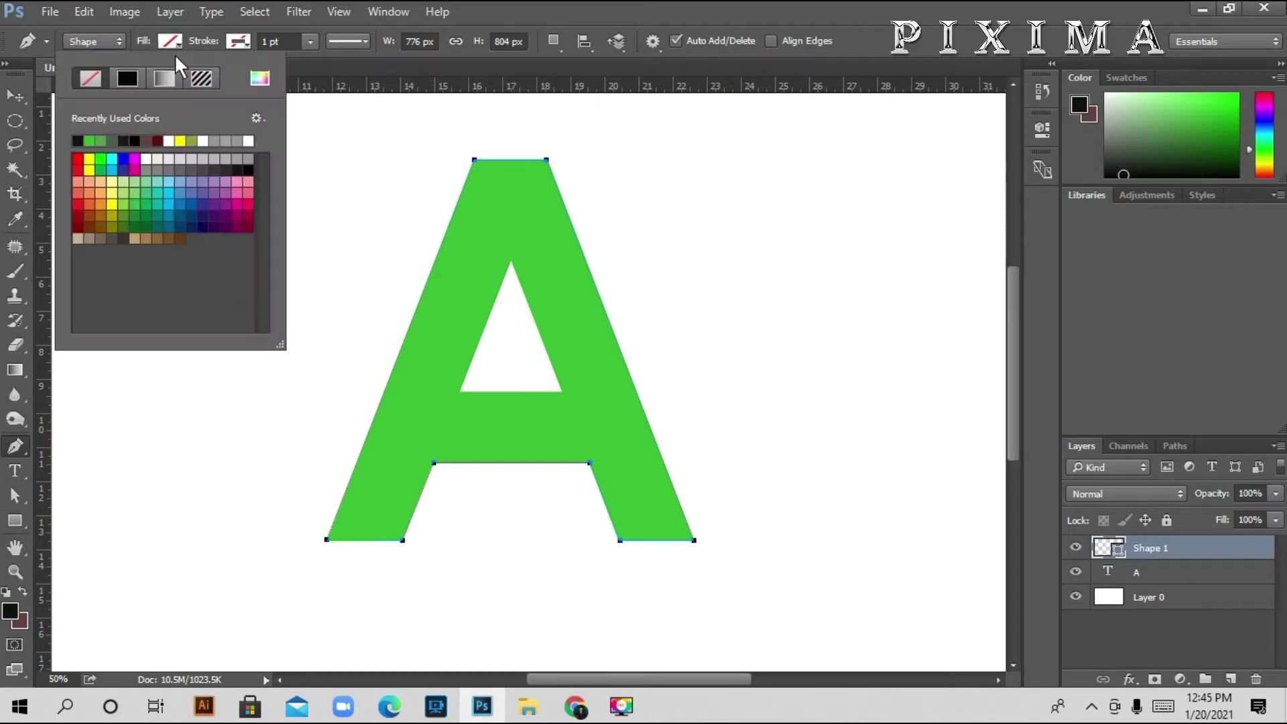
left_click(95, 139)
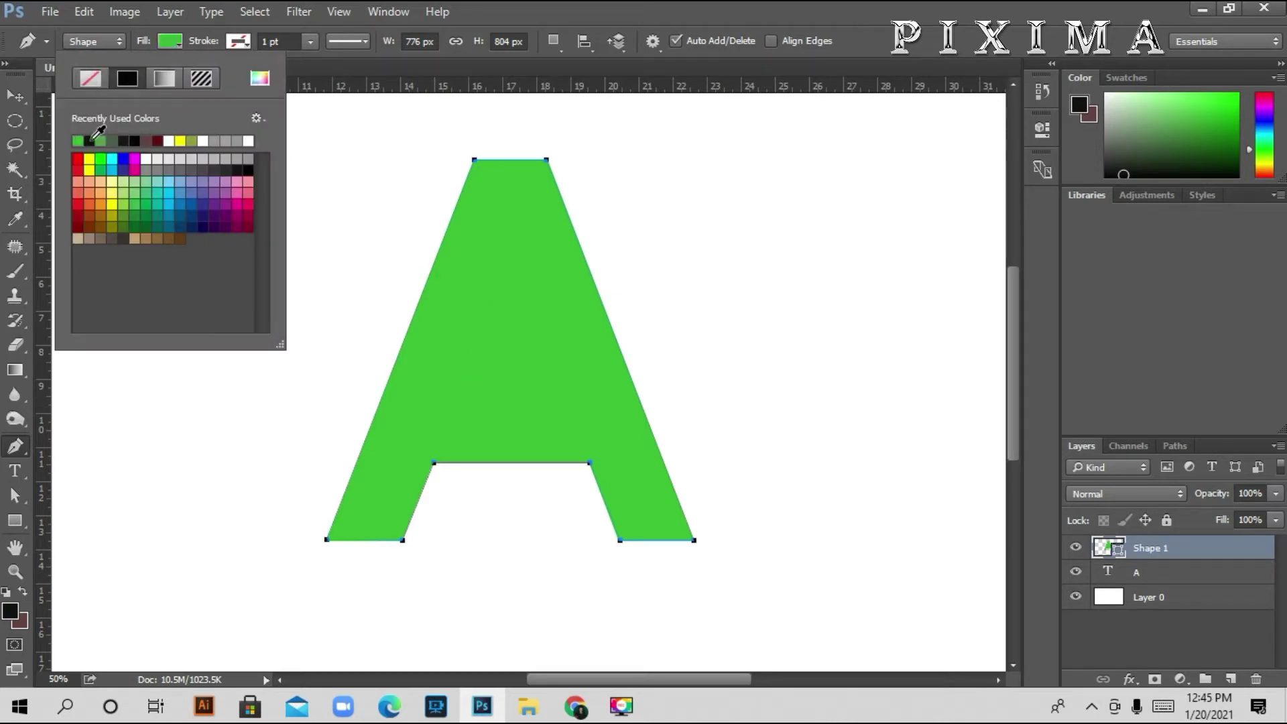
left_click(1075, 549)
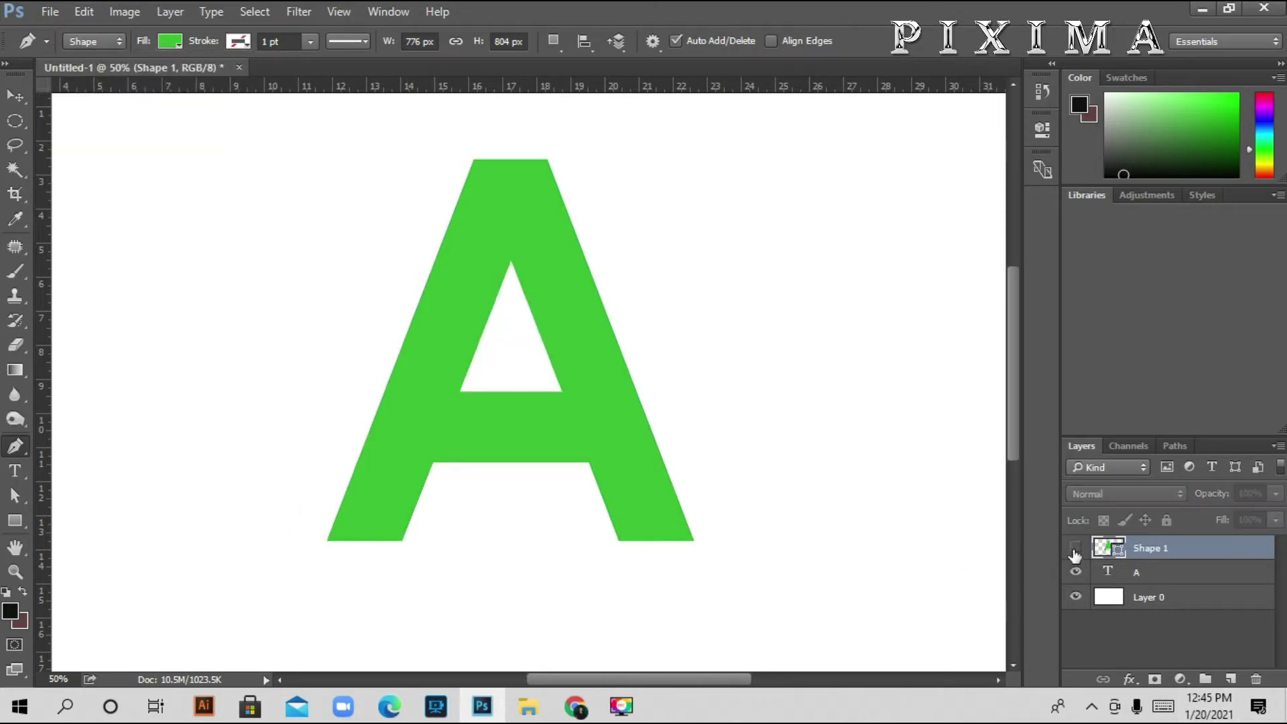
Pen a white-filled Shape 2 triangle over the A's inner counter, then show Shape 1 again
left_click(461, 391)
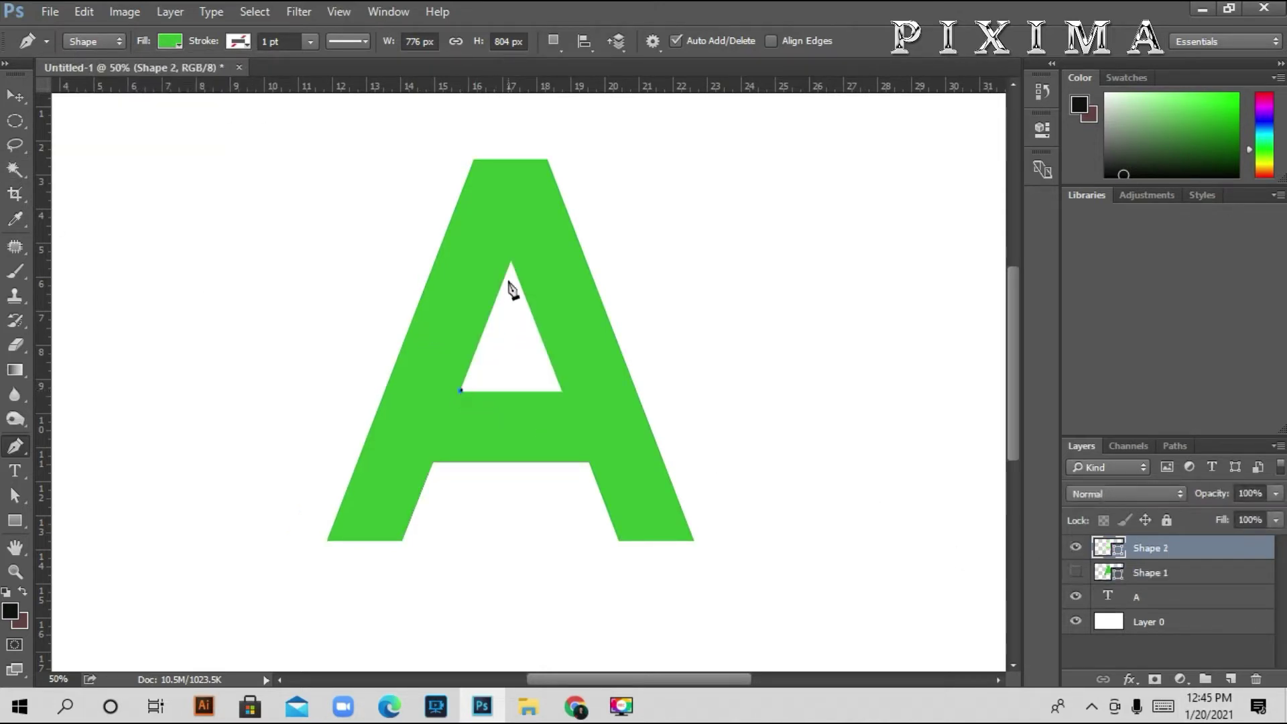
left_click(511, 262)
left_click(561, 390)
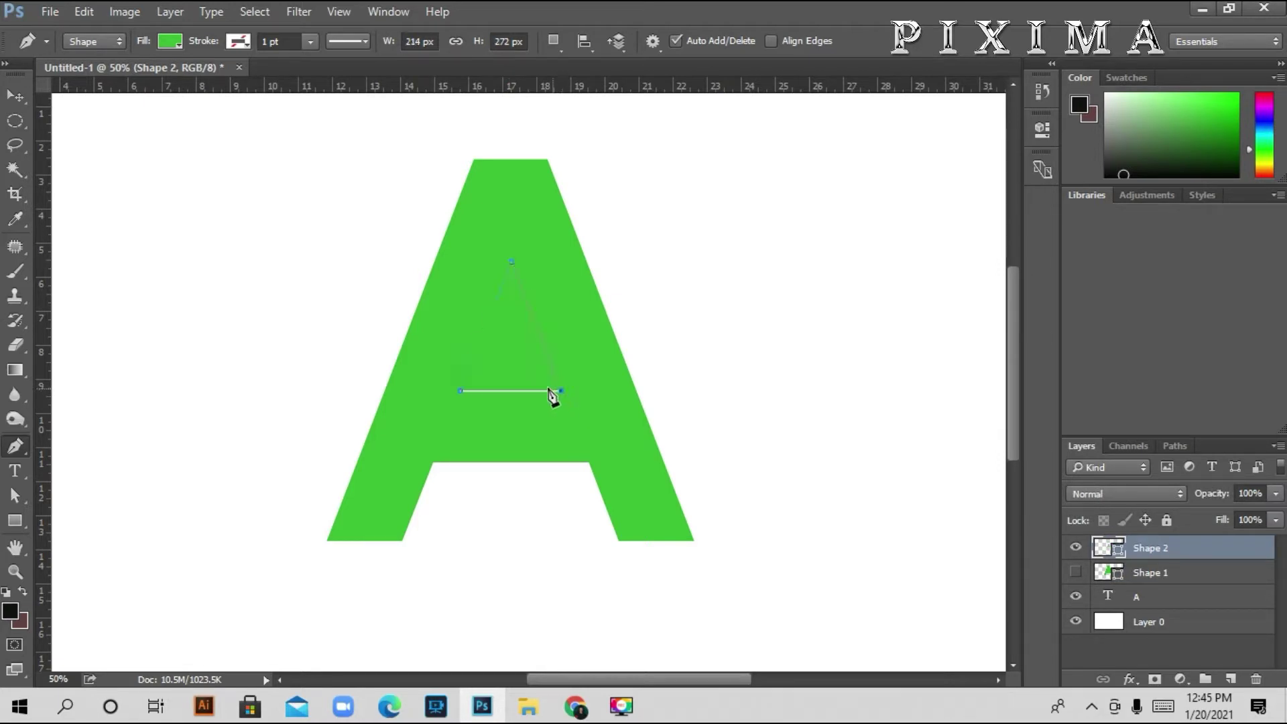
left_click(462, 393)
left_click(169, 40)
left_click(171, 43)
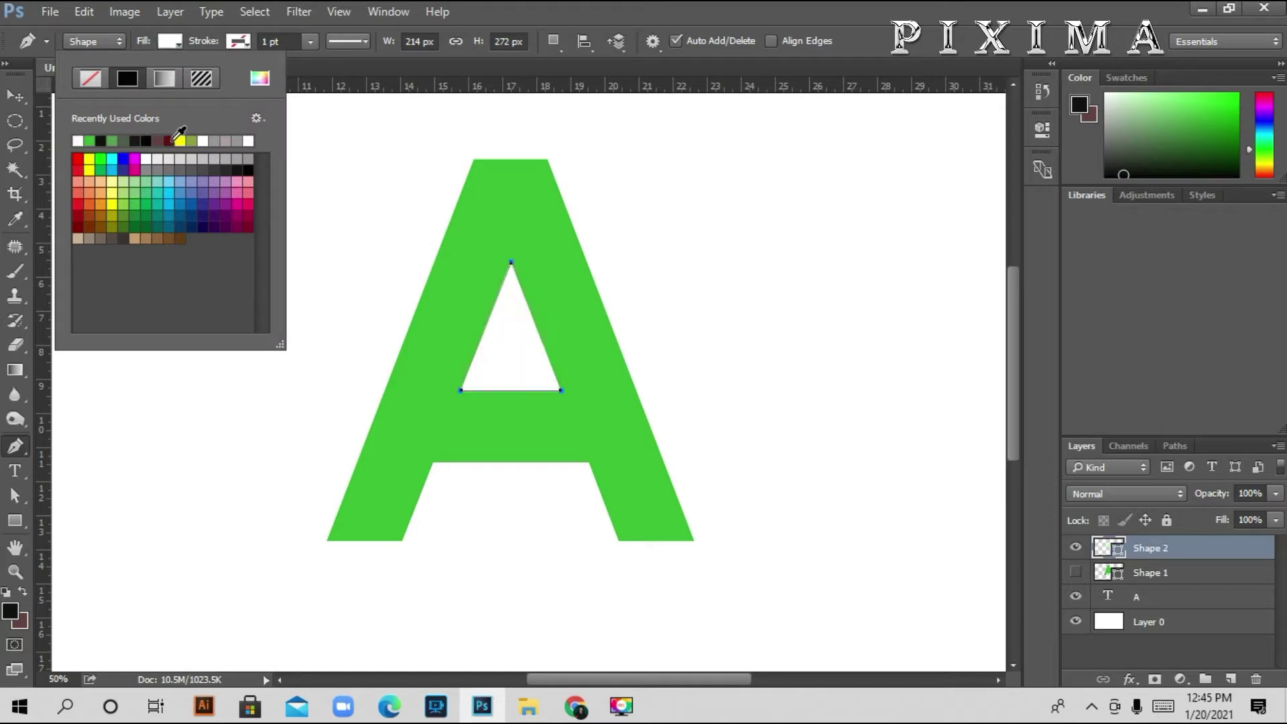
key("v")
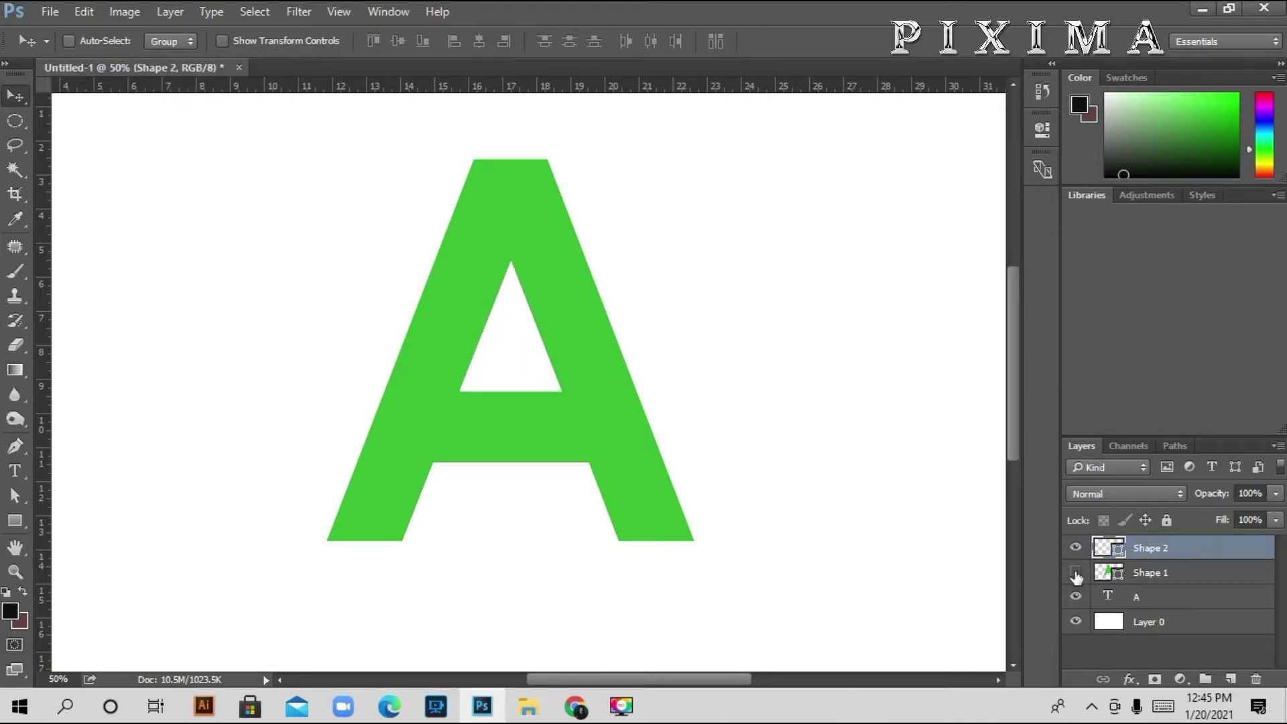
left_click(1075, 573)
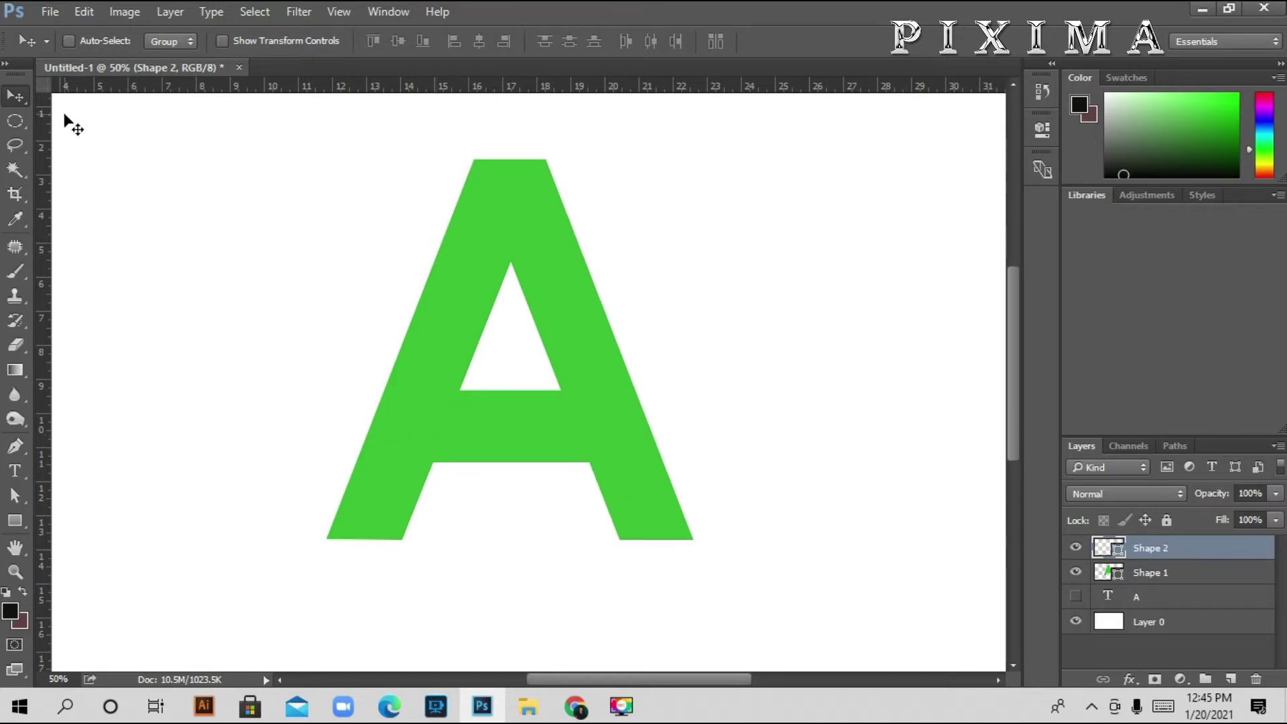
Check the result by toggling Shape 1 and Shape 2 visibility, then group both shape layers
left_click(1075, 572)
left_click(1076, 547)
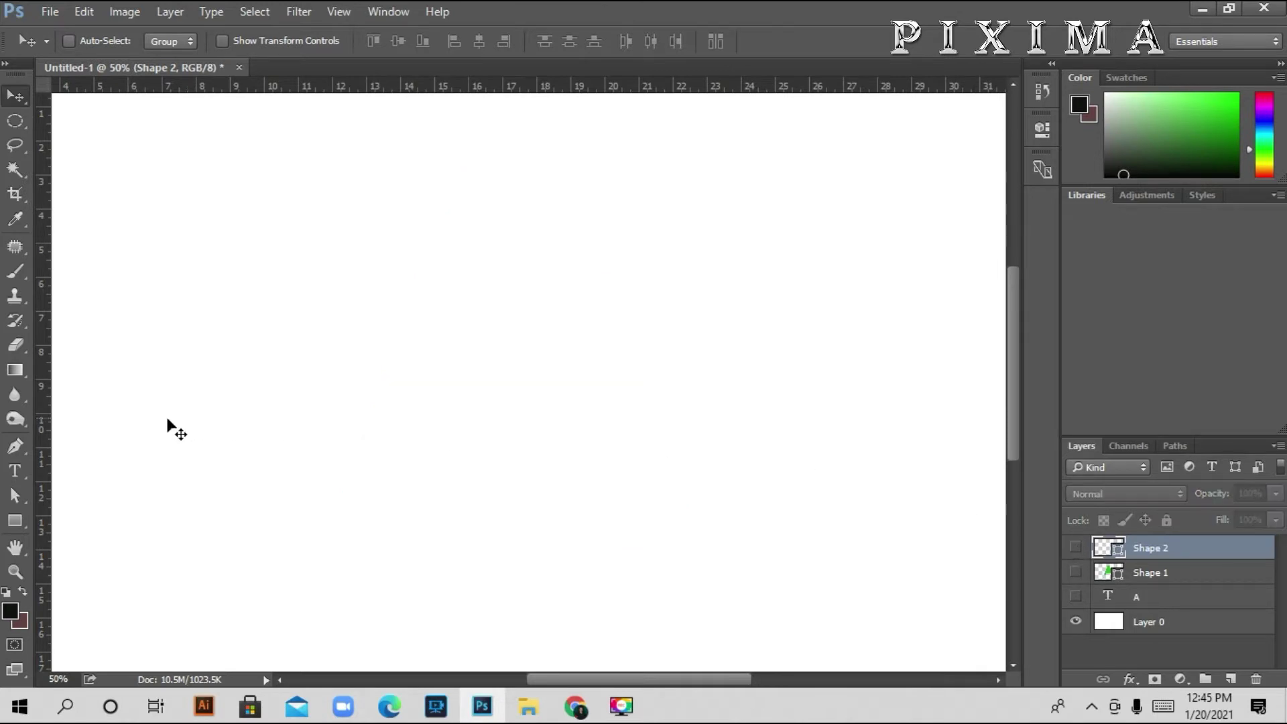
left_click(16, 469)
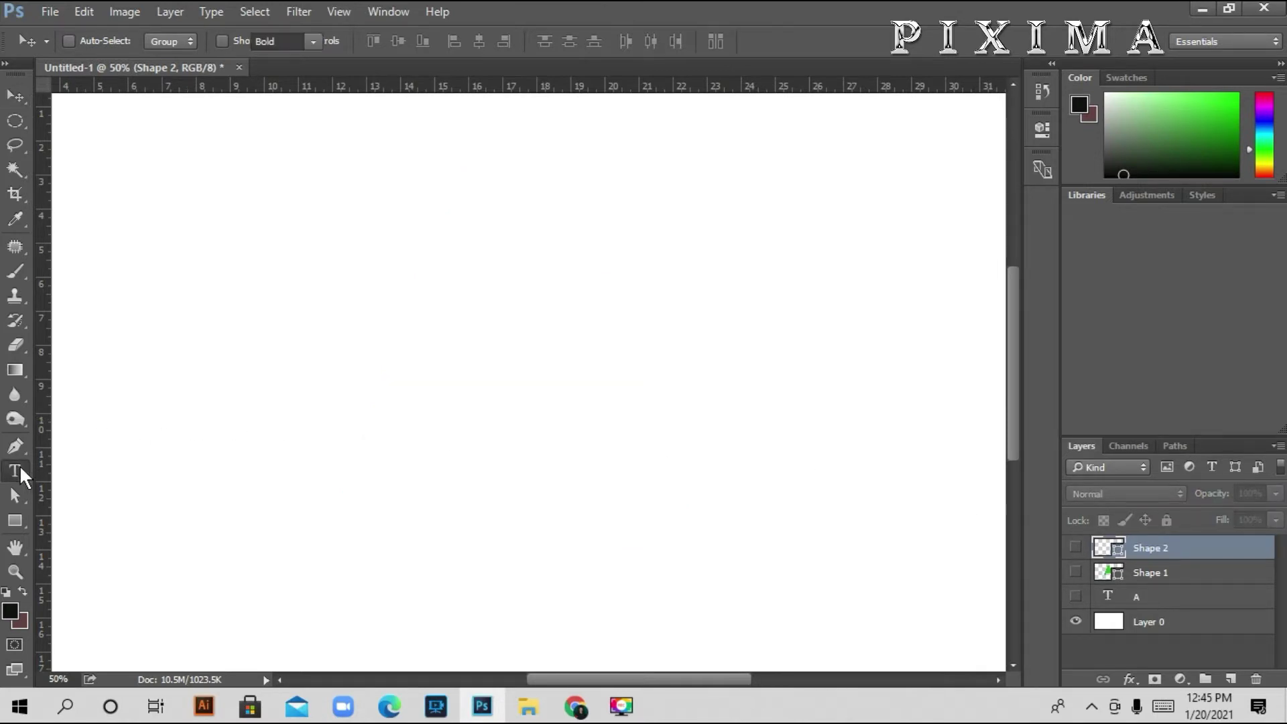
left_click(1076, 572)
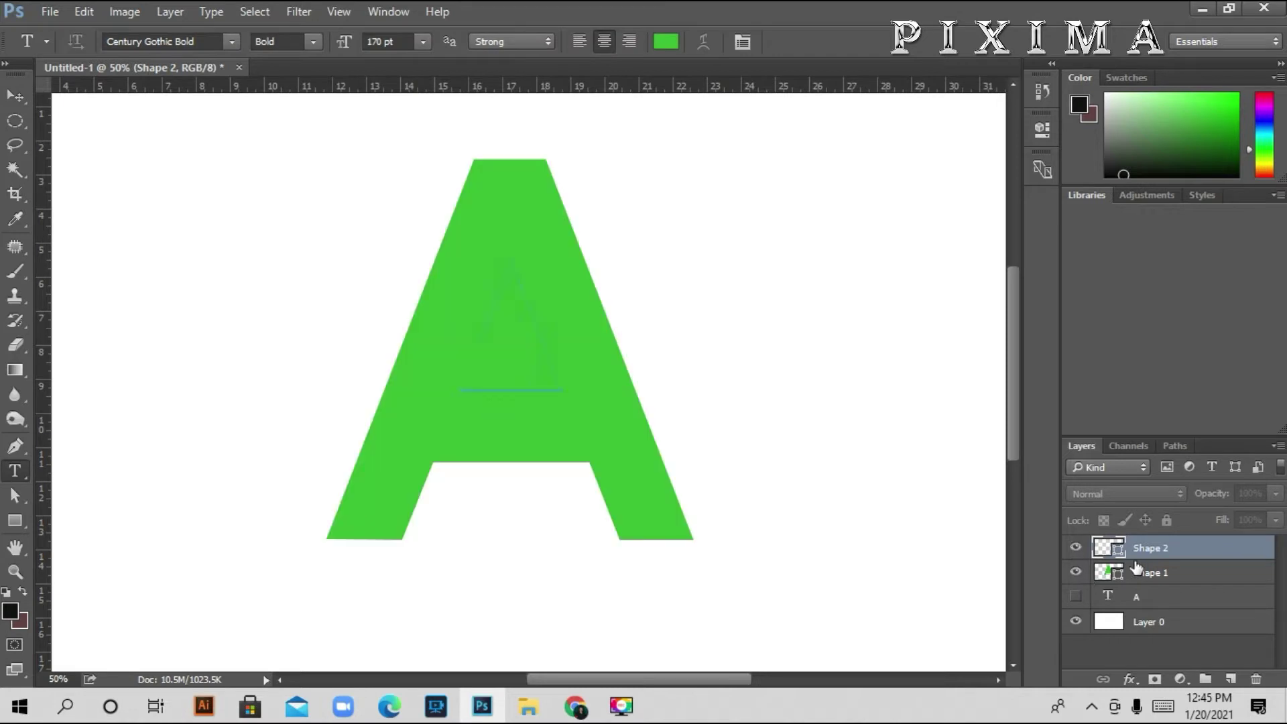
left_click(1075, 547)
left_click(1161, 574)
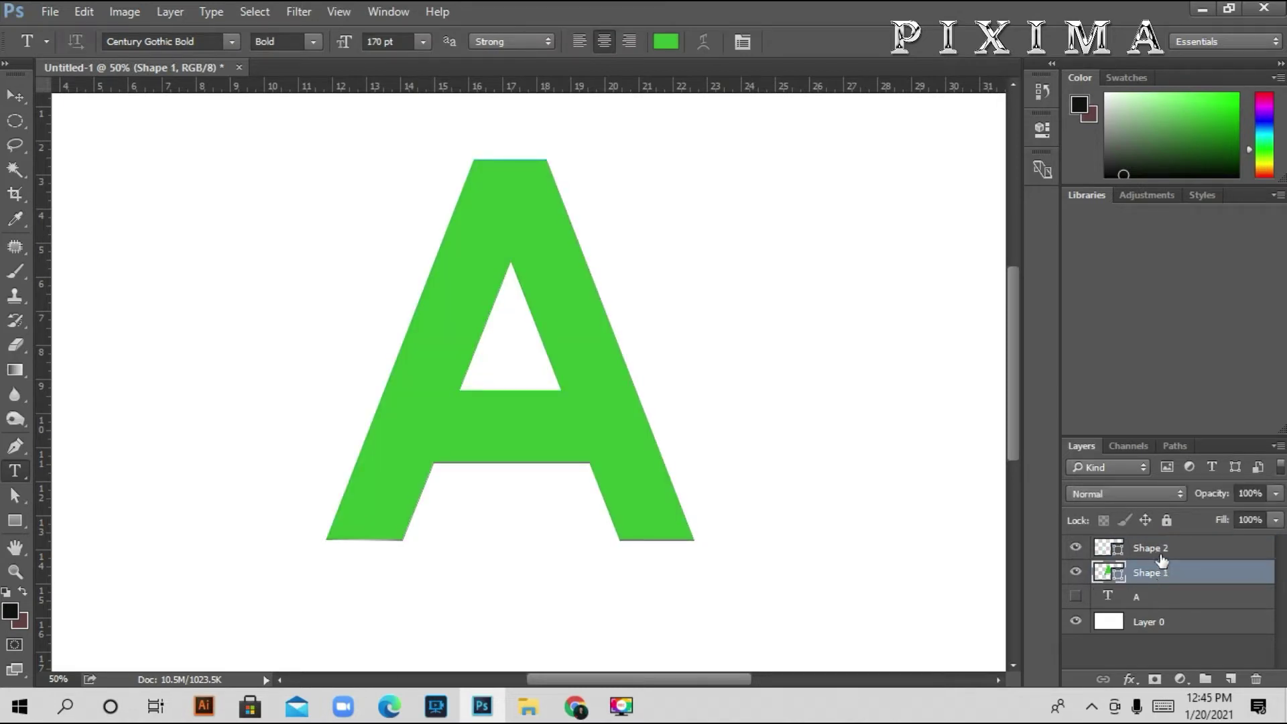
left_click(1161, 556, "shift")
key("ctrl+g")
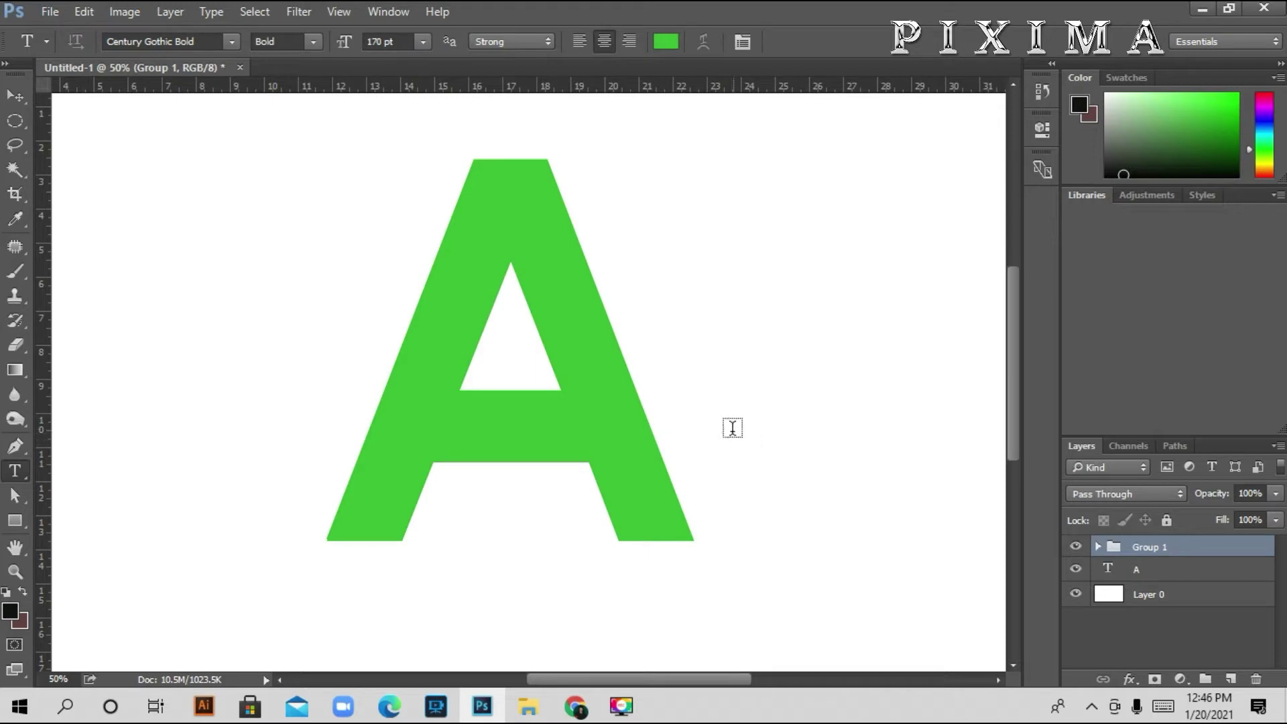
Group Group 1 together with the A text layer and move the grouped A left
left_click(15, 548)
left_click_drag(703, 426, 571, 423)
left_click_drag(484, 394, 347, 376)
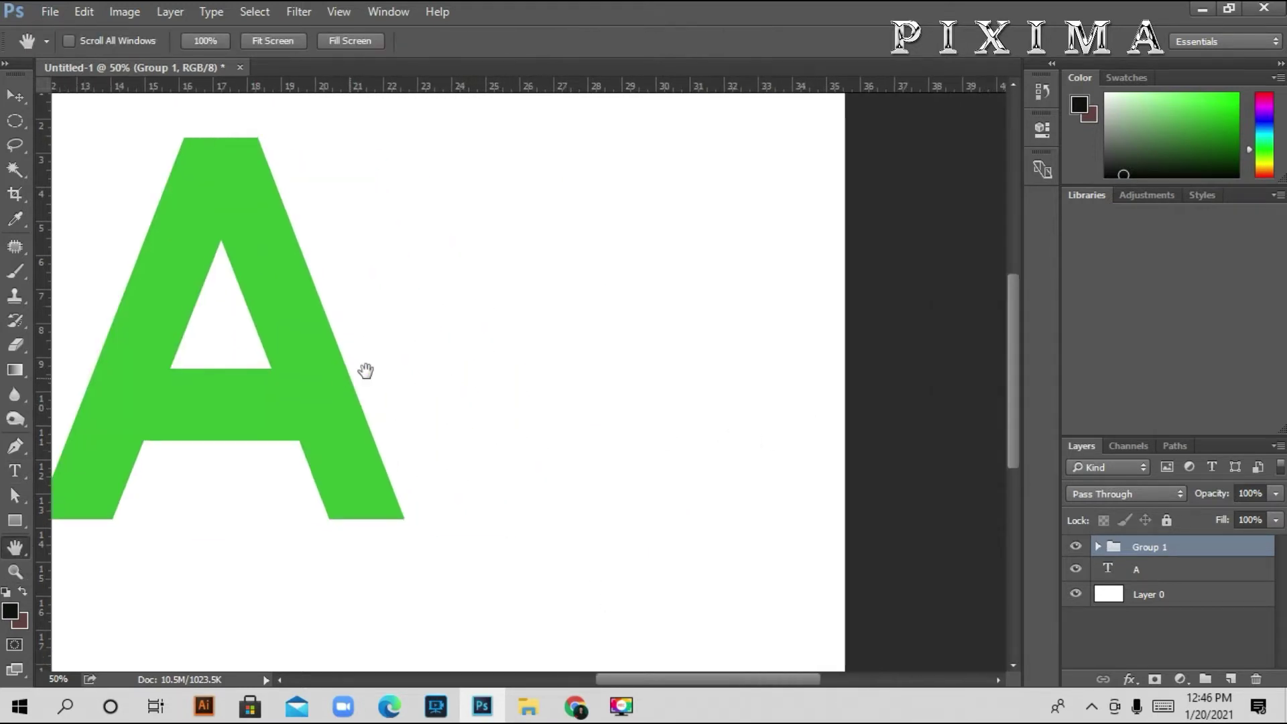
left_click_drag(578, 348, 808, 350)
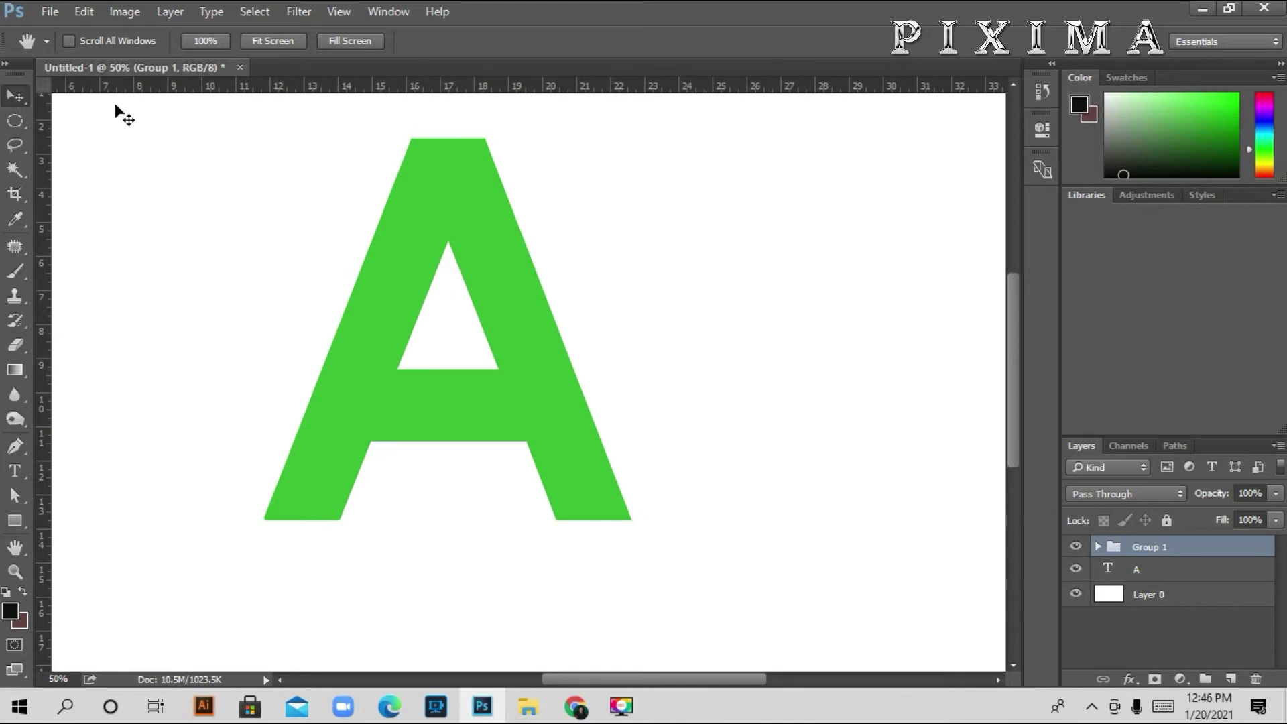
key("v")
left_click(1150, 569, "shift")
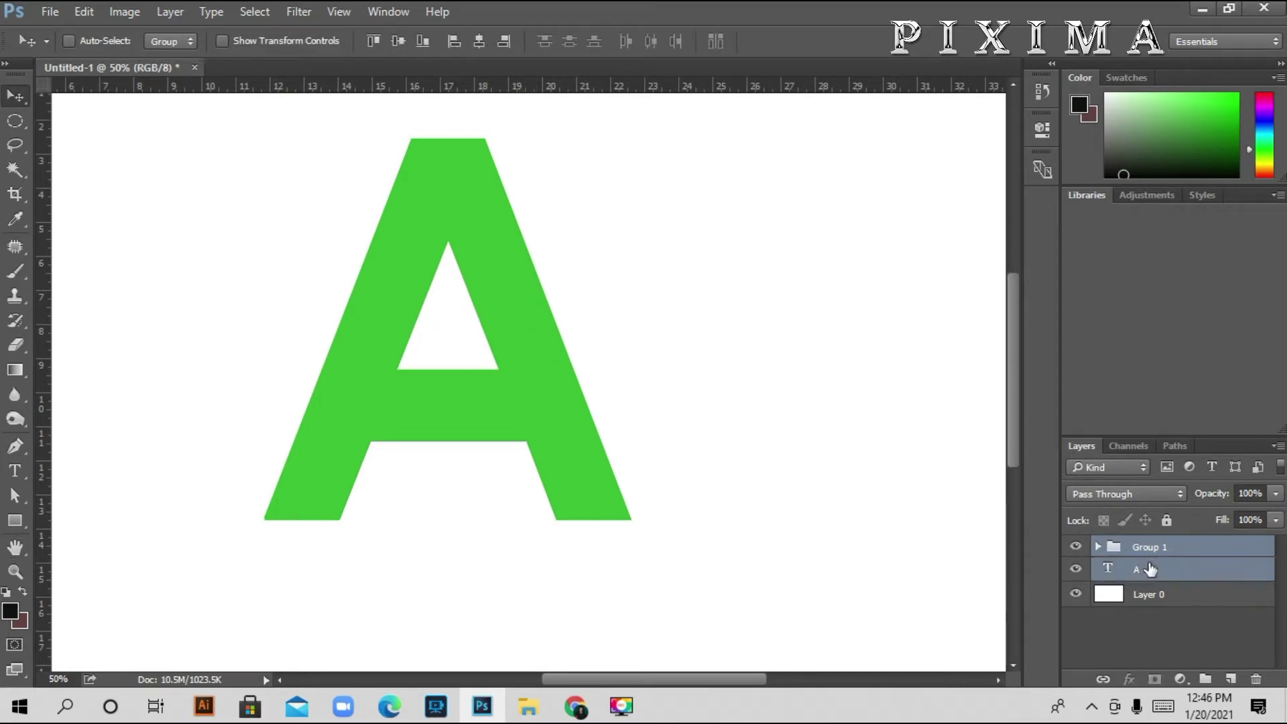
key("ctrl+g")
left_click_drag(560, 330, 420, 326)
left_click(15, 546)
mouse_move(568, 327)
left_mouse_down()
mouse_move(683, 348)
mouse_move(842, 344)
left_mouse_up()
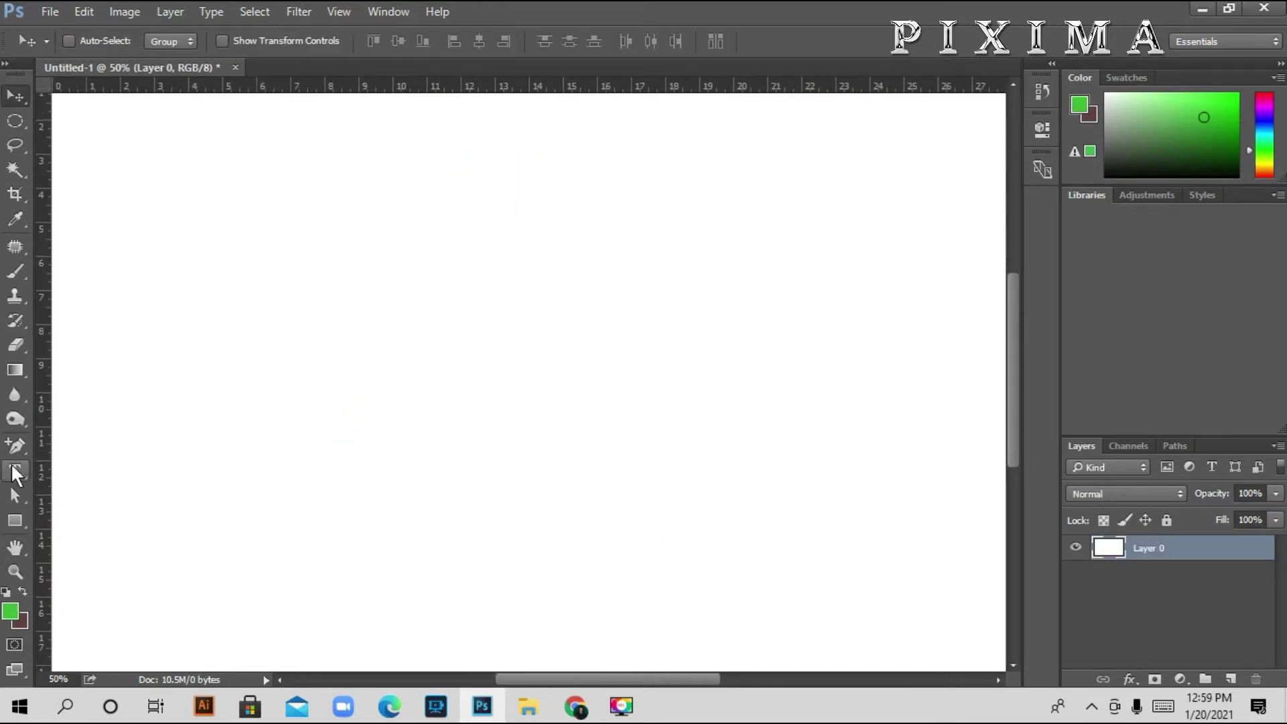
Type a letter B in Century Gothic Bold and move it right of the canvas centre
left_click(16, 472)
left_click(392, 381)
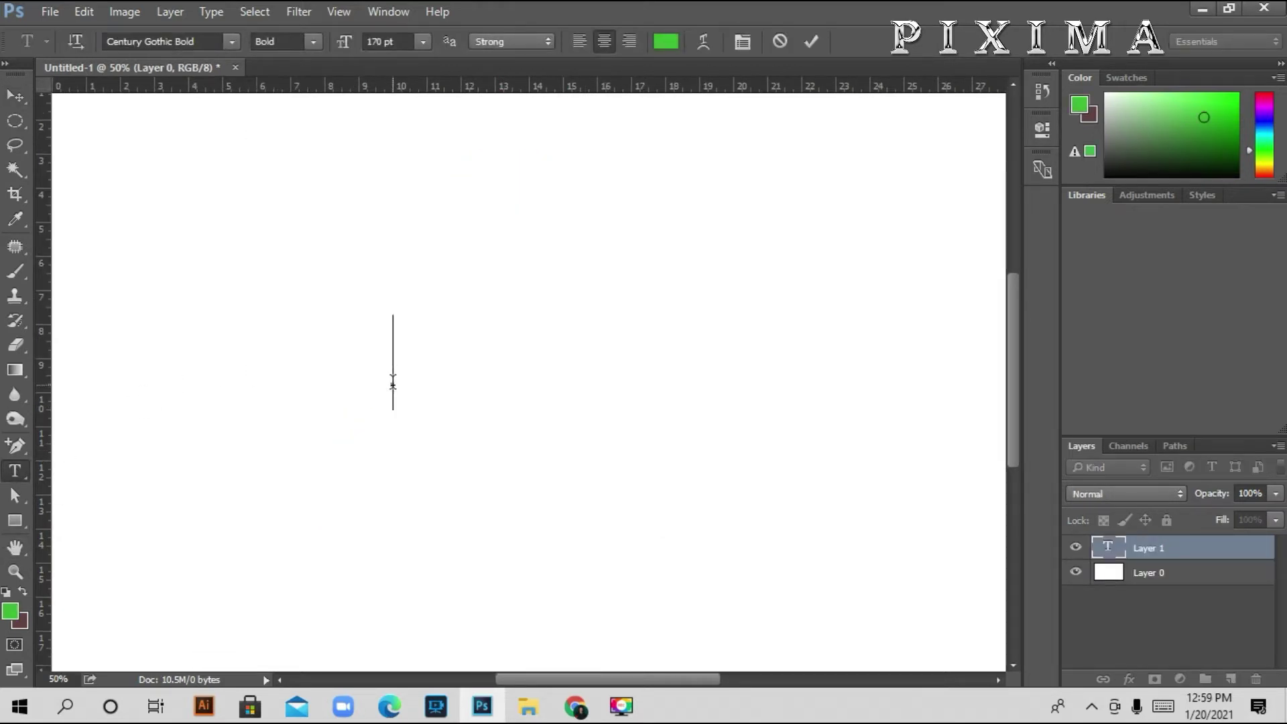
type("B")
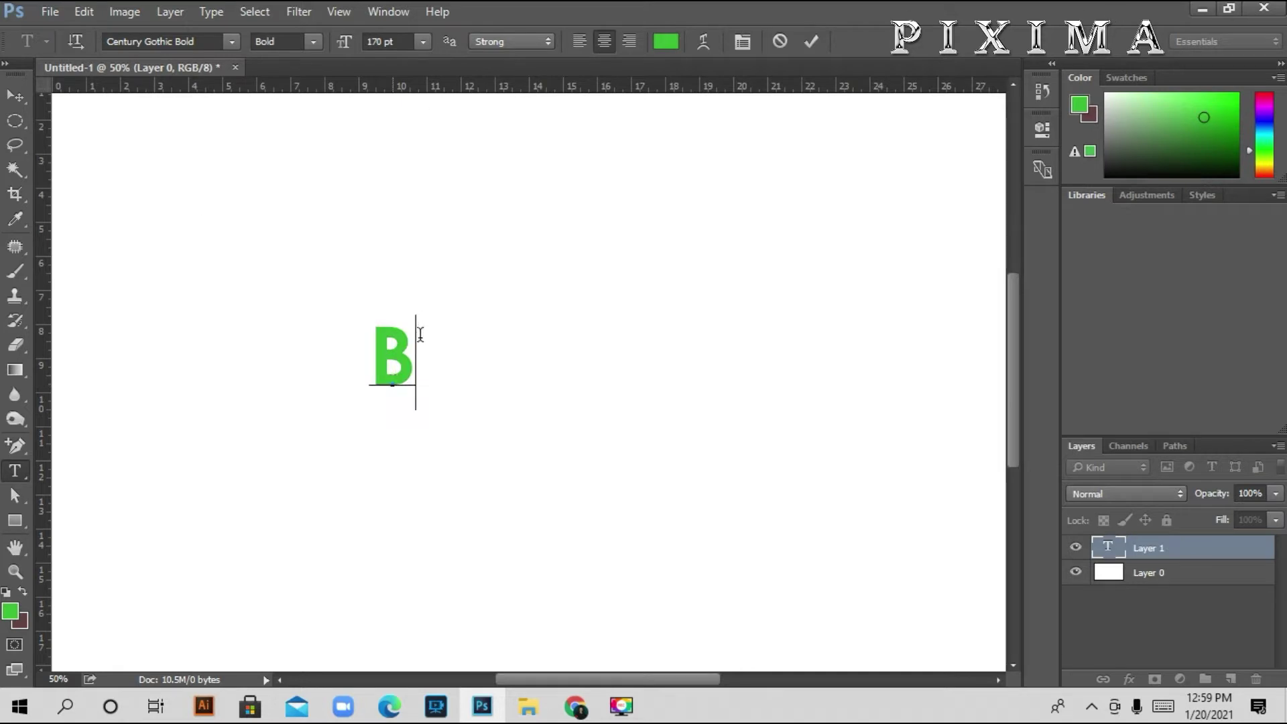
left_click_drag(420, 333, 331, 353)
left_click(231, 42)
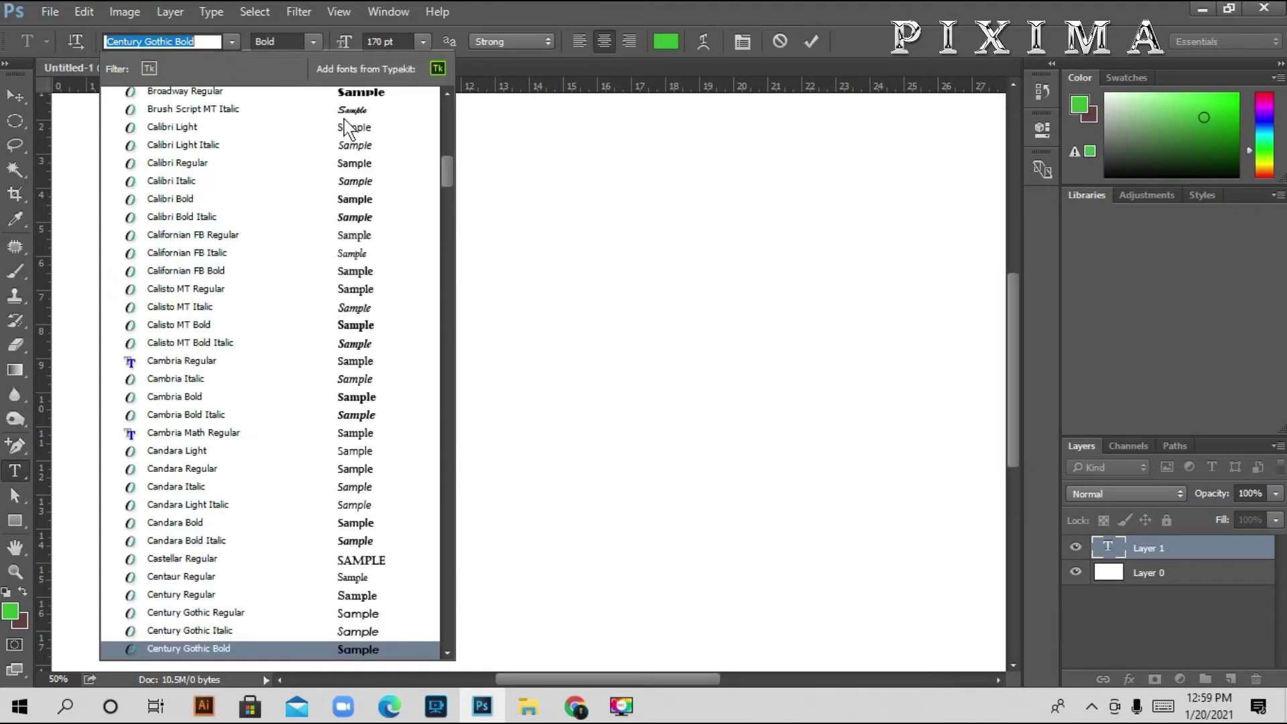
left_click(565, 118)
left_click(819, 40)
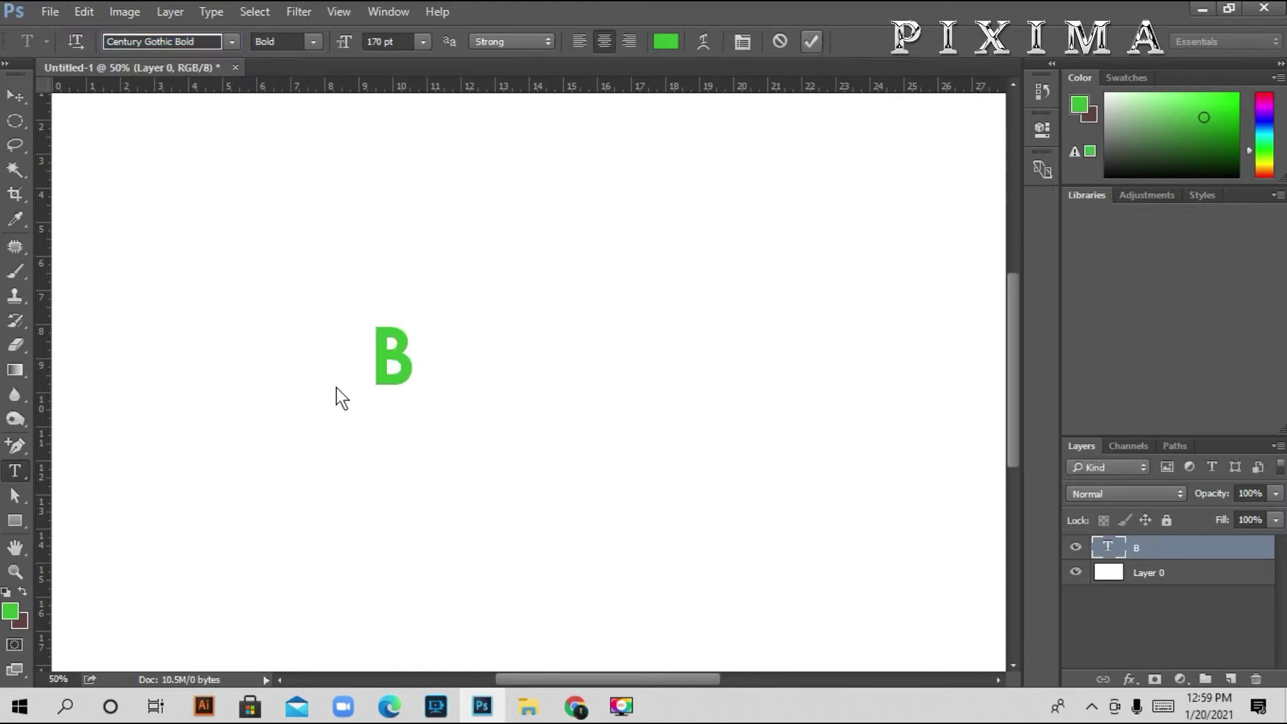
left_click(13, 94)
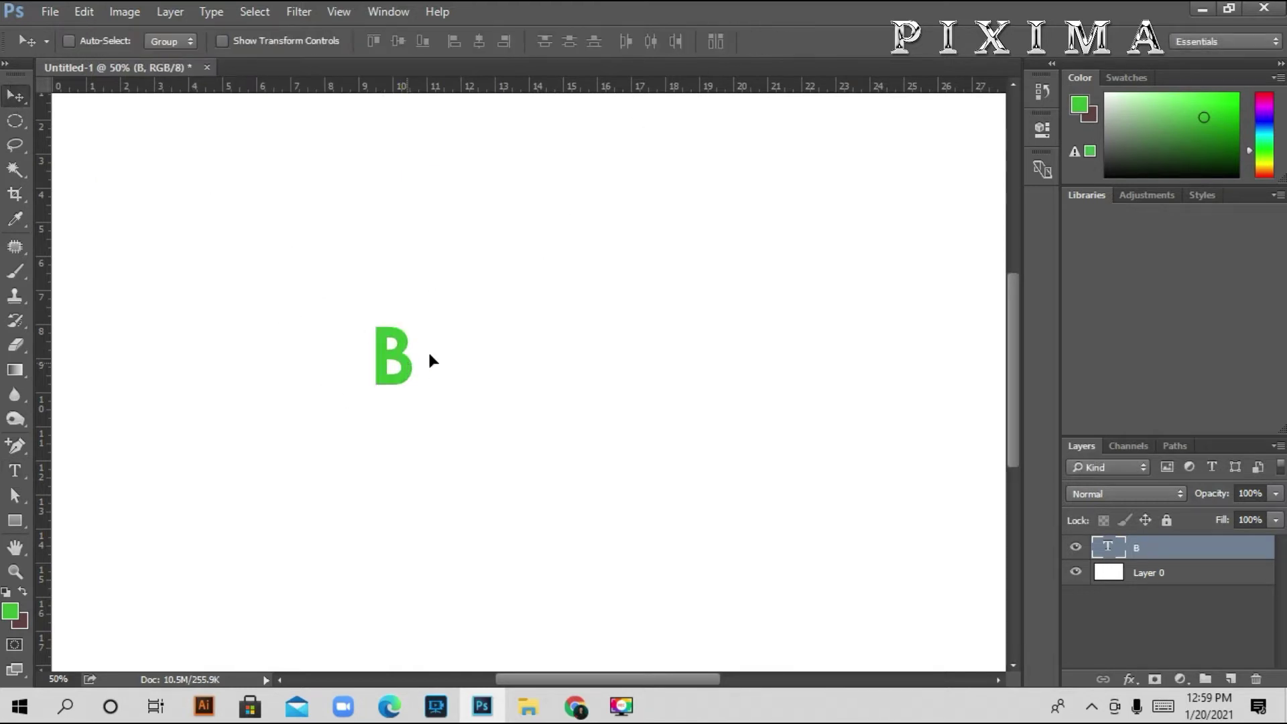
left_click_drag(427, 351, 747, 345)
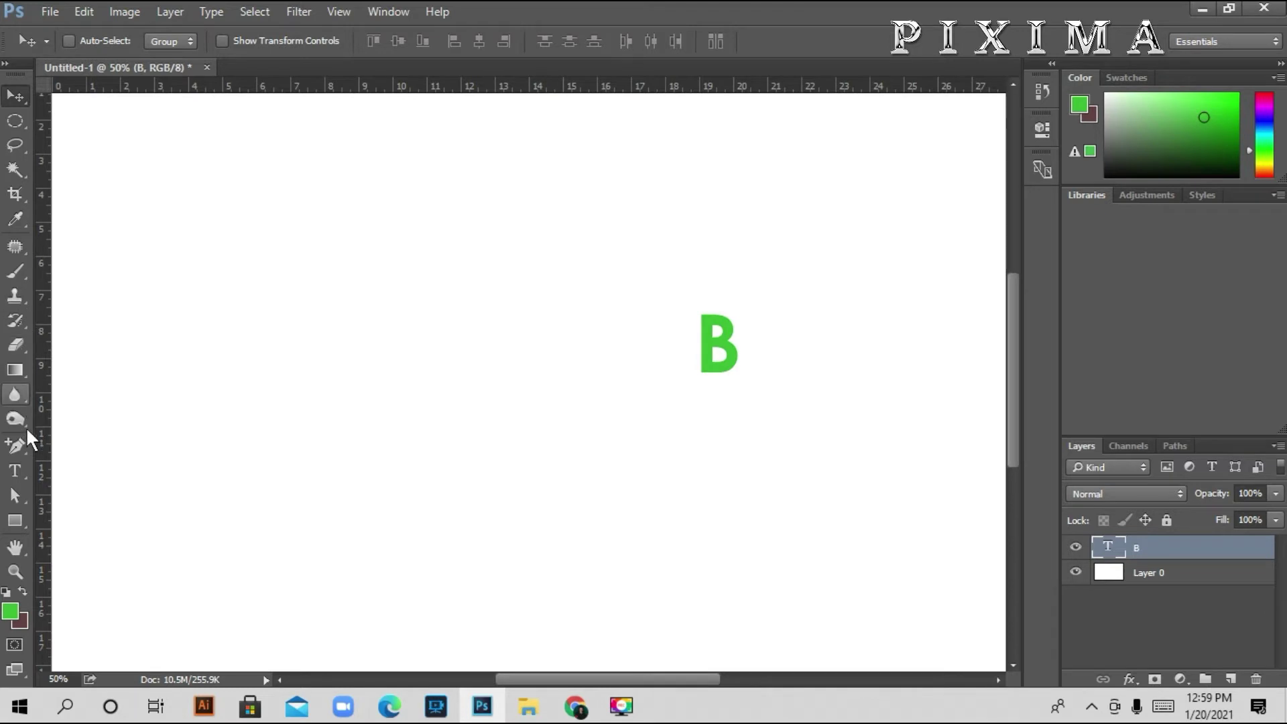
Change the B's font from Century Gothic Bold to Calibri Bold
key("t")
left_click(730, 351)
key("ctrl+a")
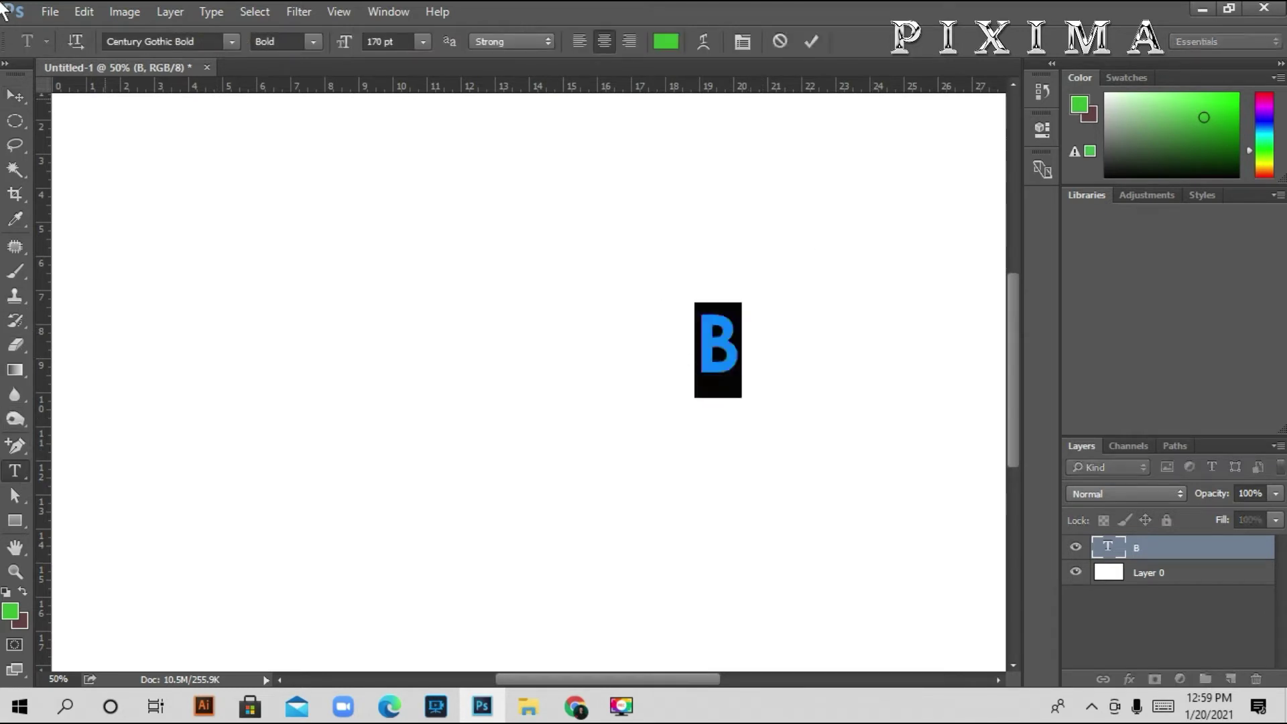
left_click(231, 41)
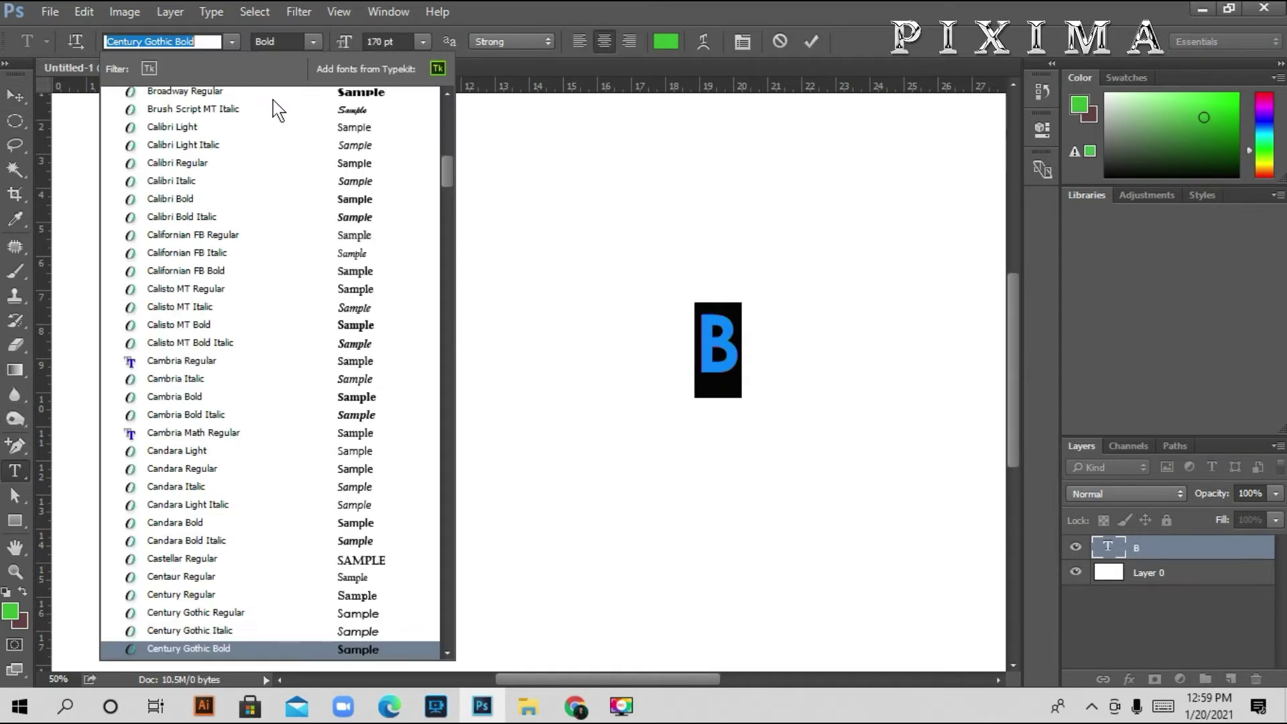
left_click(354, 206)
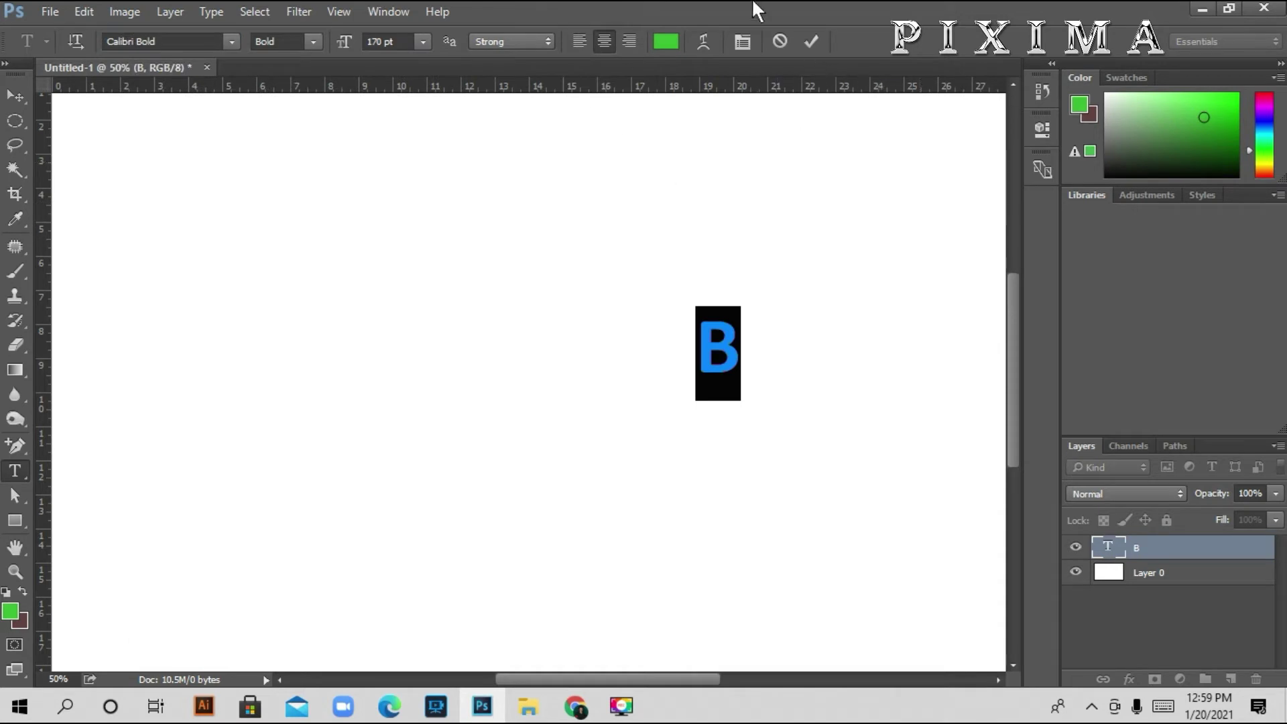
left_click(812, 41)
key("ctrl+t")
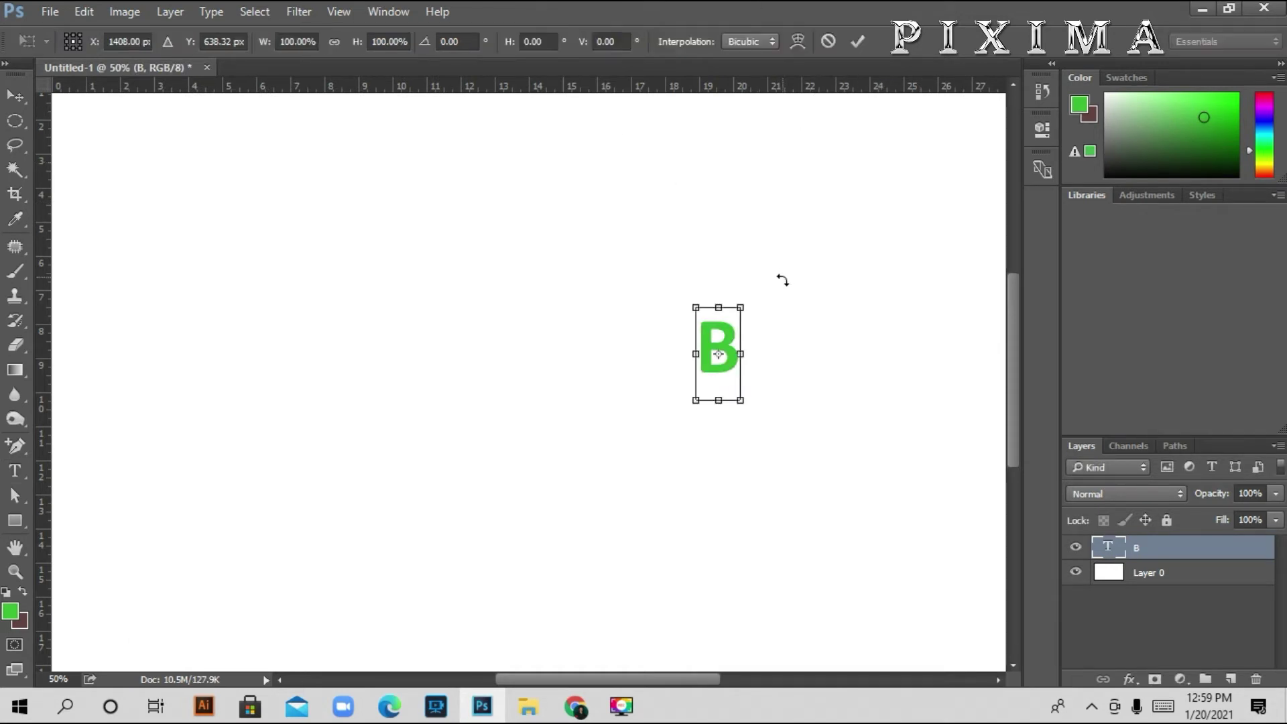
Scale the B up to about 753% (1280.17 pt) and shift it left
left_click_drag(740, 401, 899, 574)
mouse_move(836, 474)
left_mouse_down()
mouse_move(778, 420)
mouse_move(598, 440)
left_mouse_up()
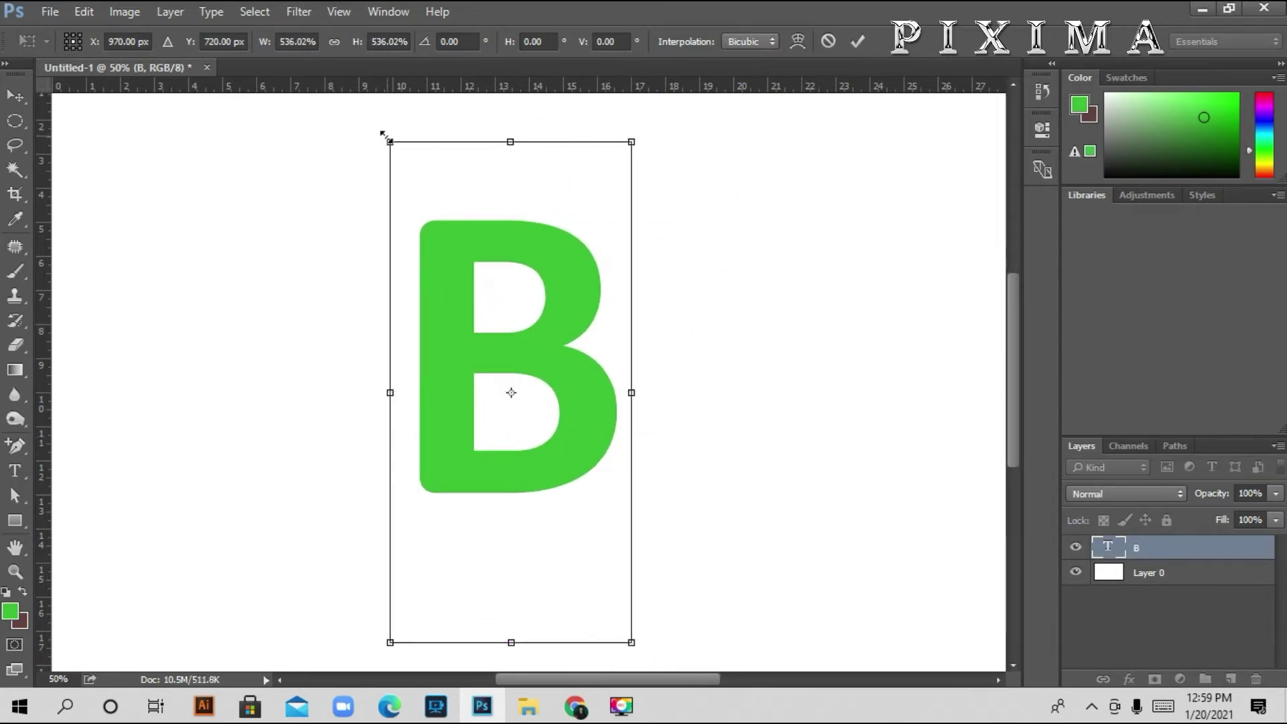
mouse_move(383, 139)
left_mouse_down()
mouse_move(279, 92)
mouse_move(322, 150)
left_mouse_up()
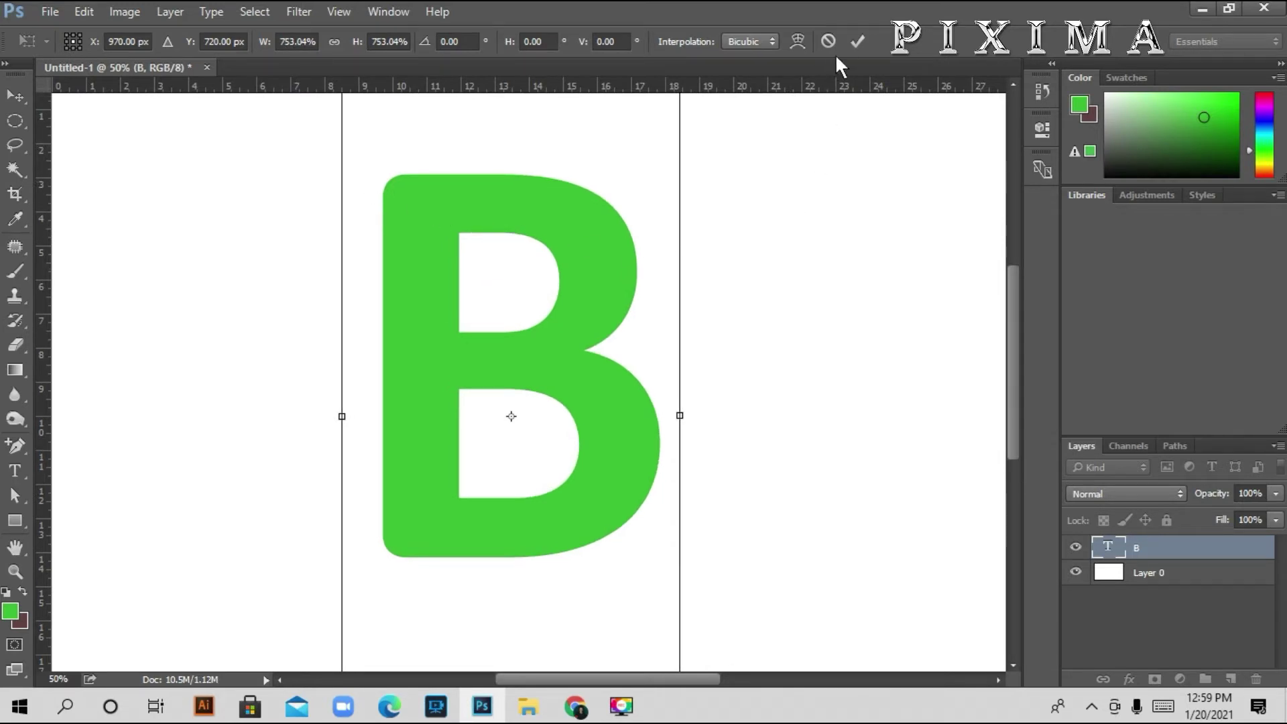
left_click(858, 41)
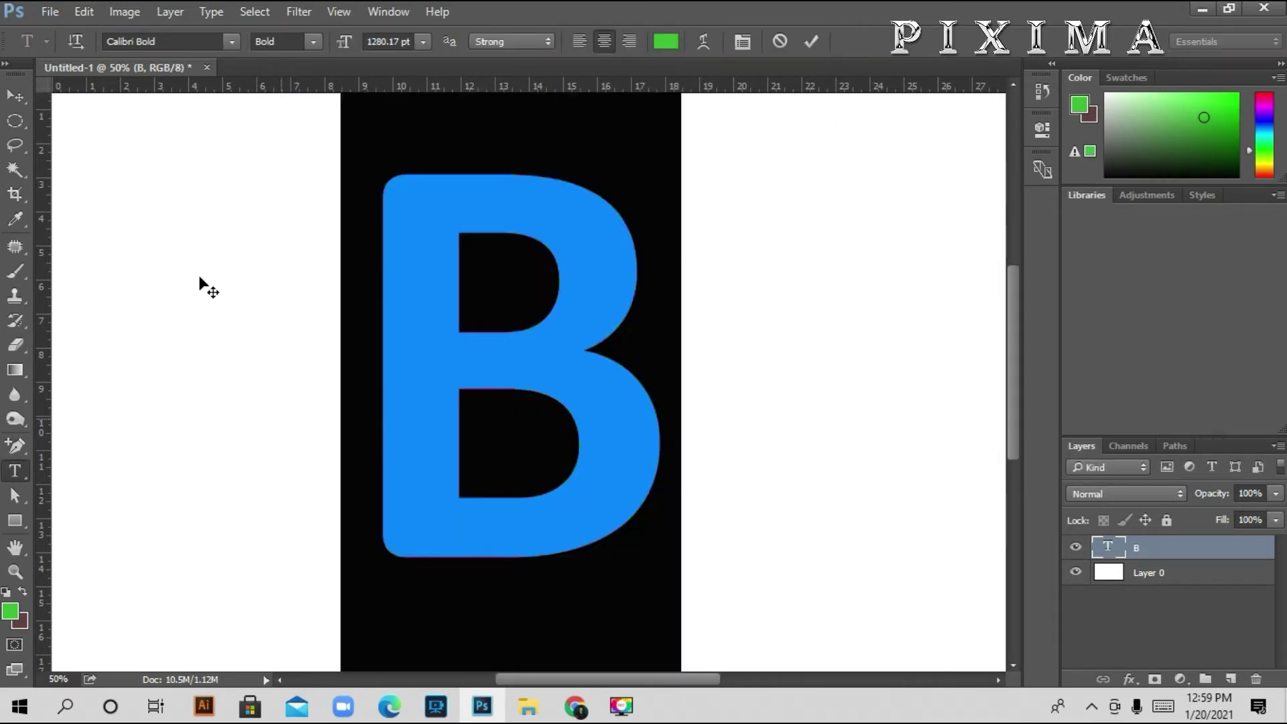
Switch the B's font to Calibri Regular
left_click(232, 40)
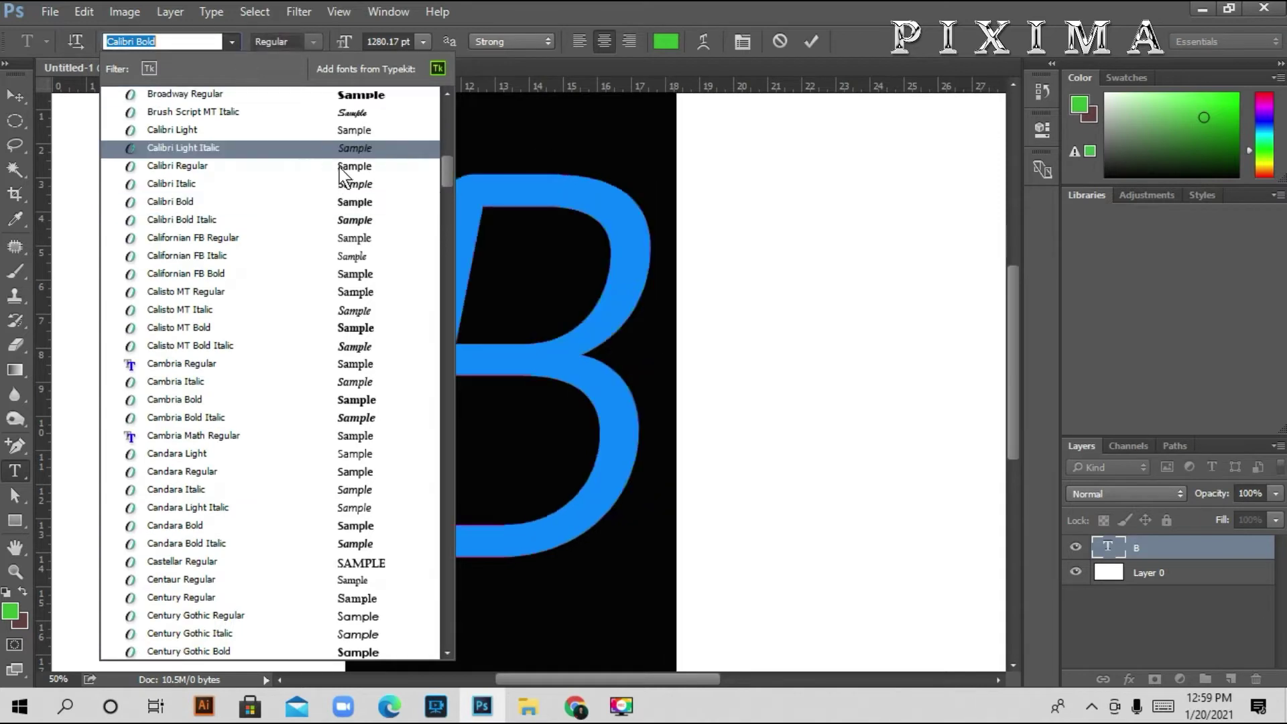
left_click(337, 167)
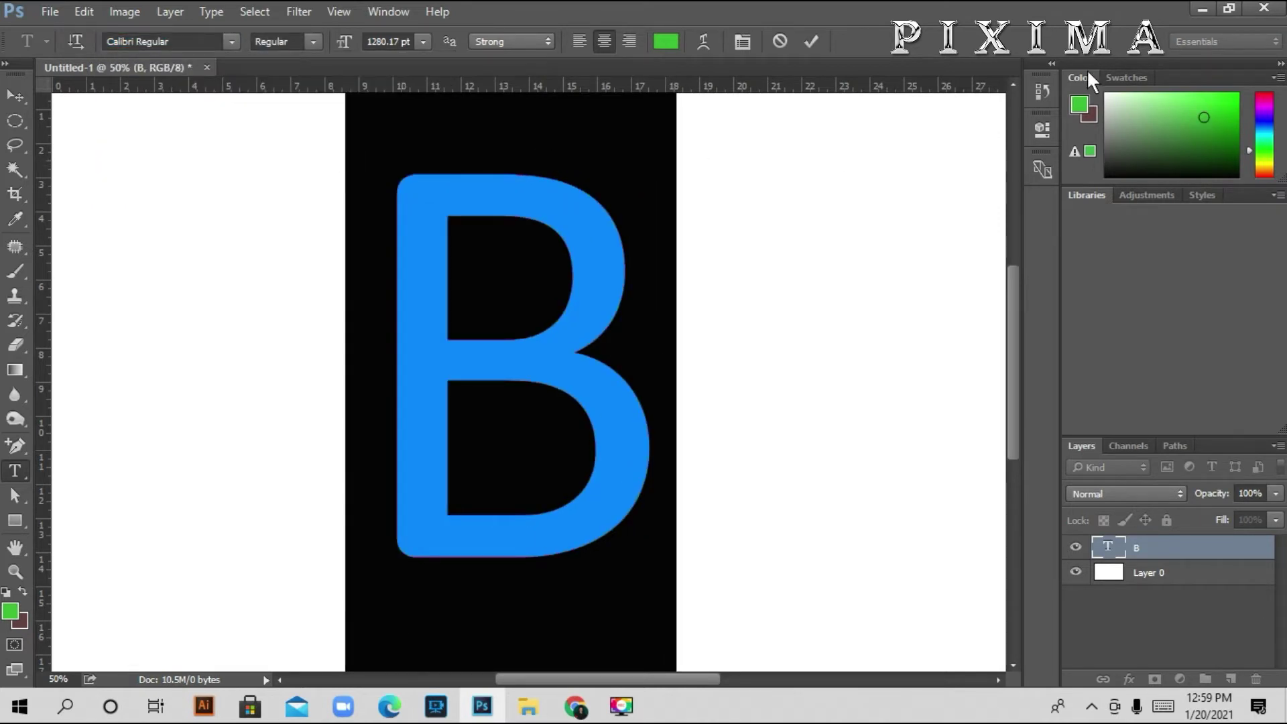
left_click(812, 41)
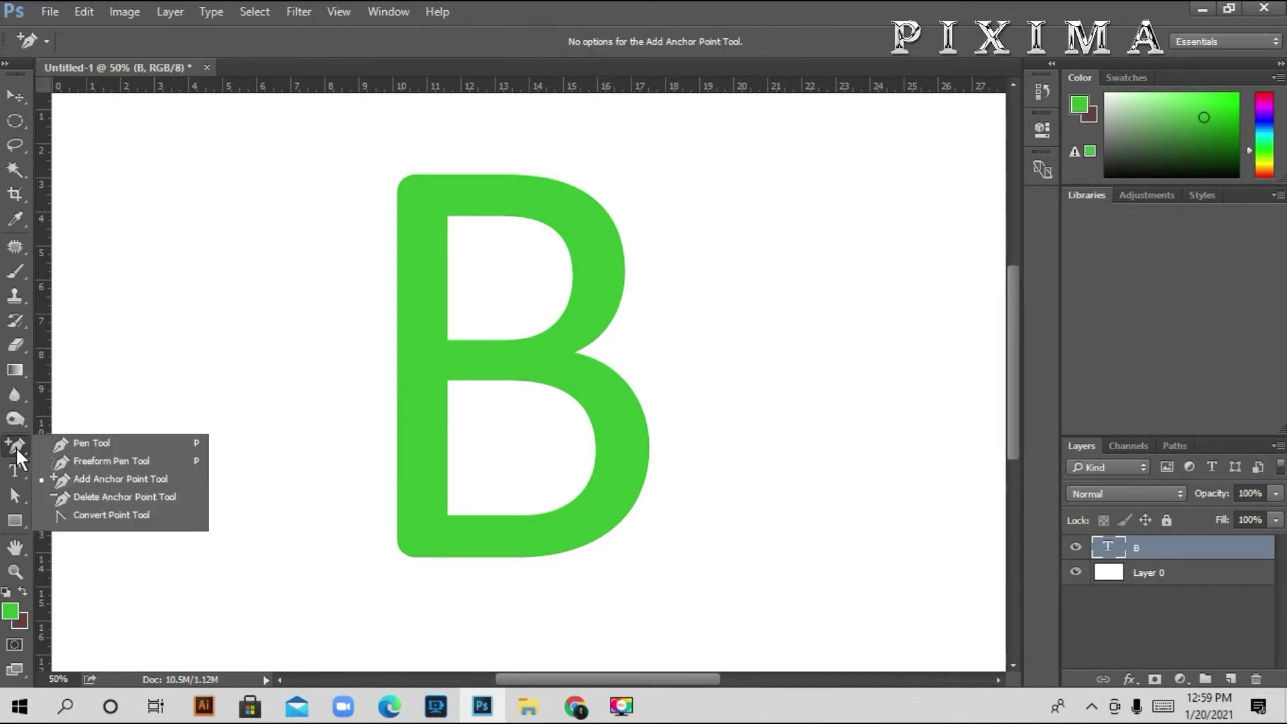
left_click_drag(15, 446, 47, 439)
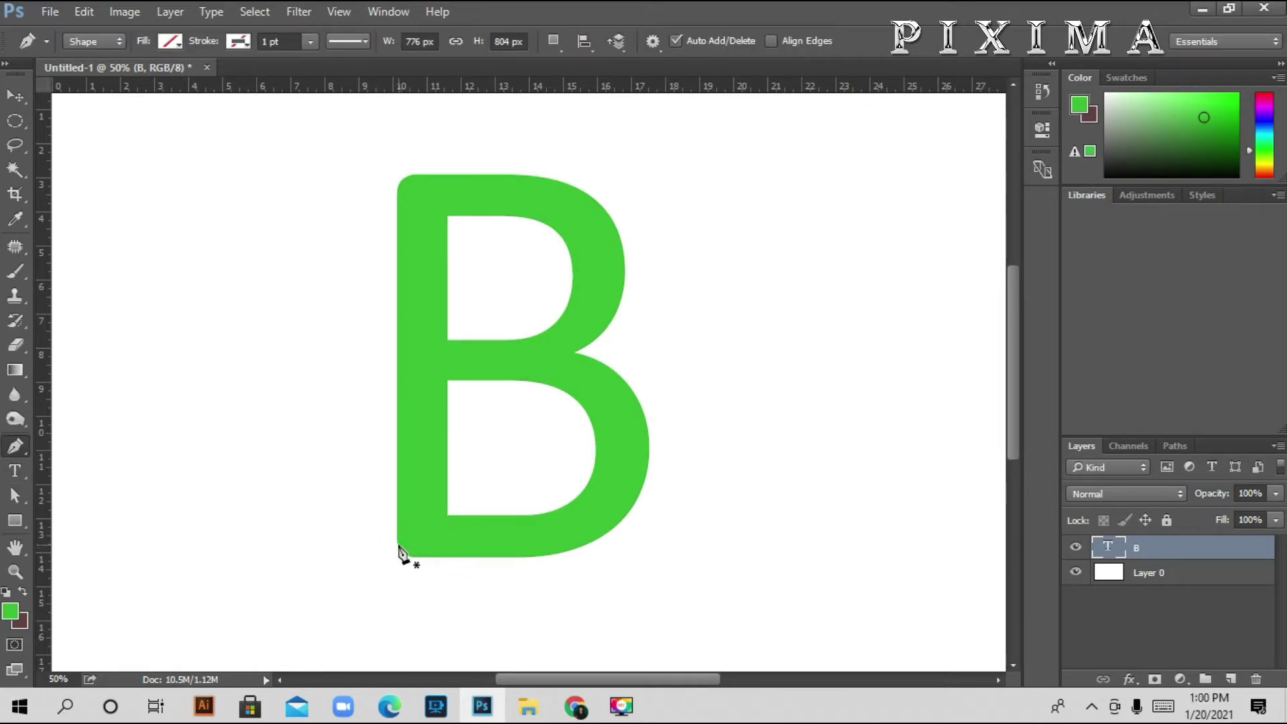
Start a Shape 1 path at the B's lower-left and upper-left corners, curving onto its top-right curve
left_click(399, 544)
left_click(396, 187)
scroll(400, 192, "up", 2)
scroll(388, 173, "down", 1)
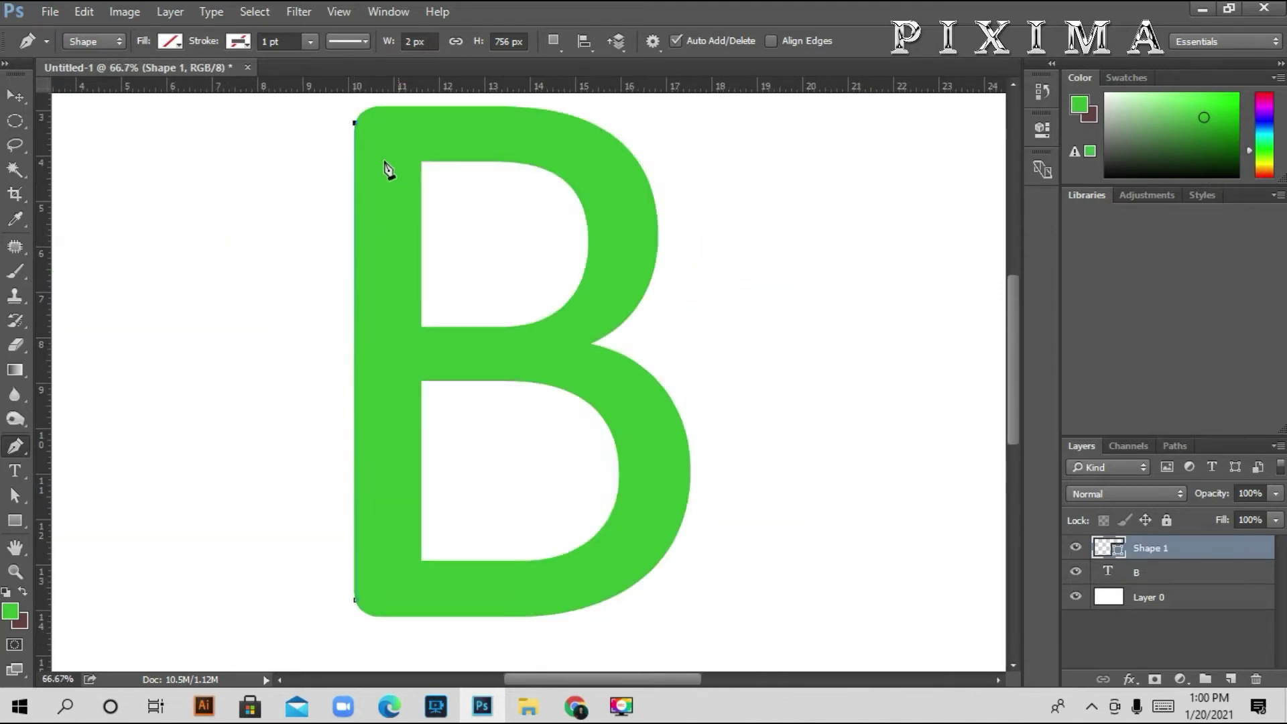
scroll(445, 179, "up", 1)
scroll(449, 175, "up", 1)
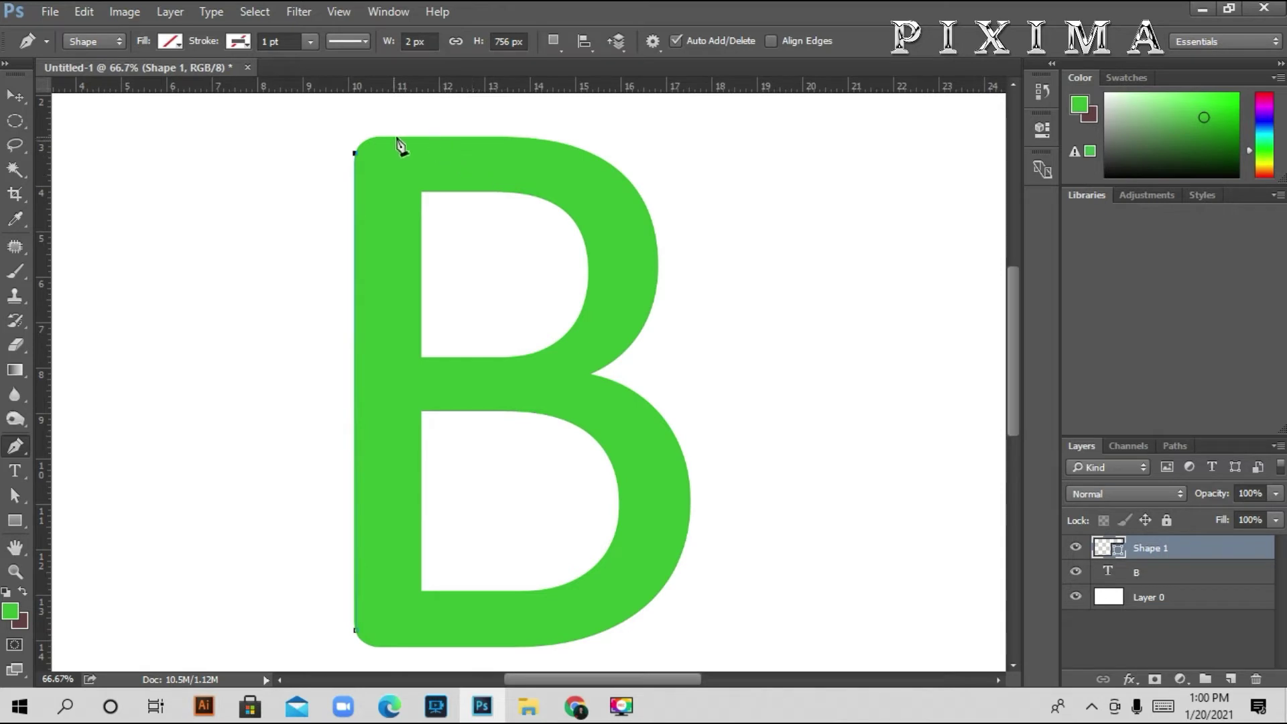
left_click_drag(387, 134, 394, 132)
key("a")
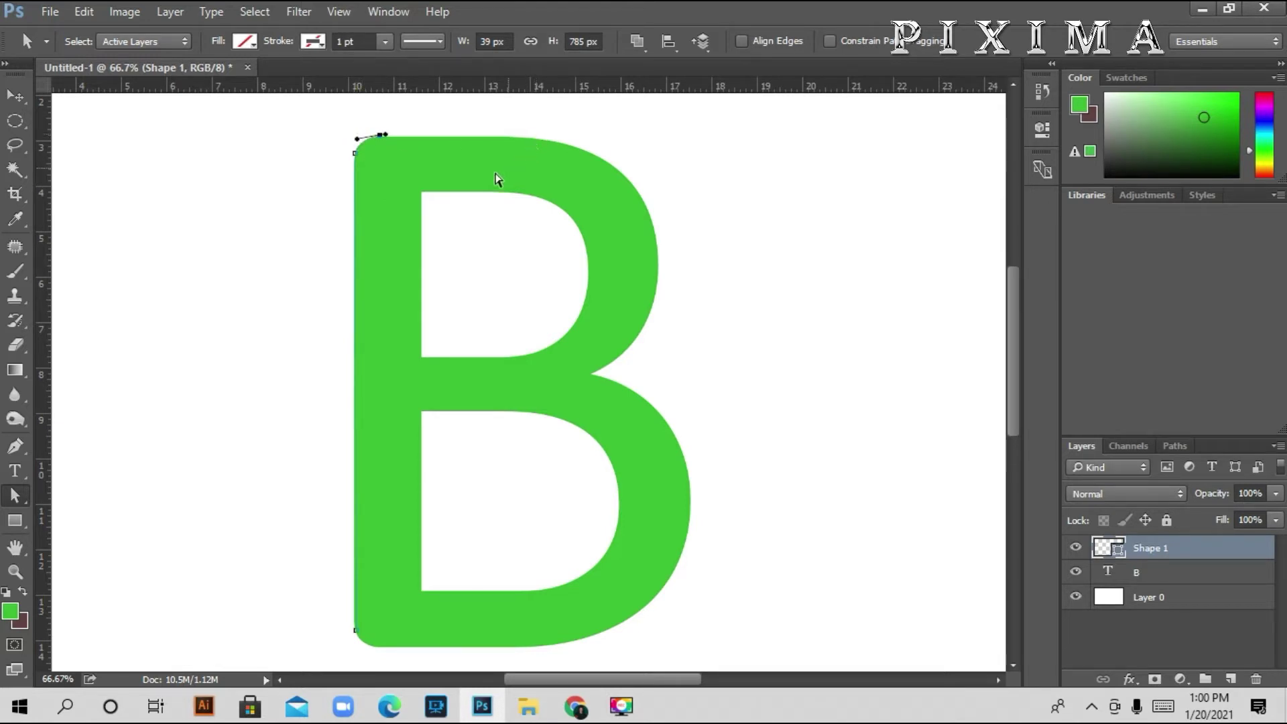
key("p")
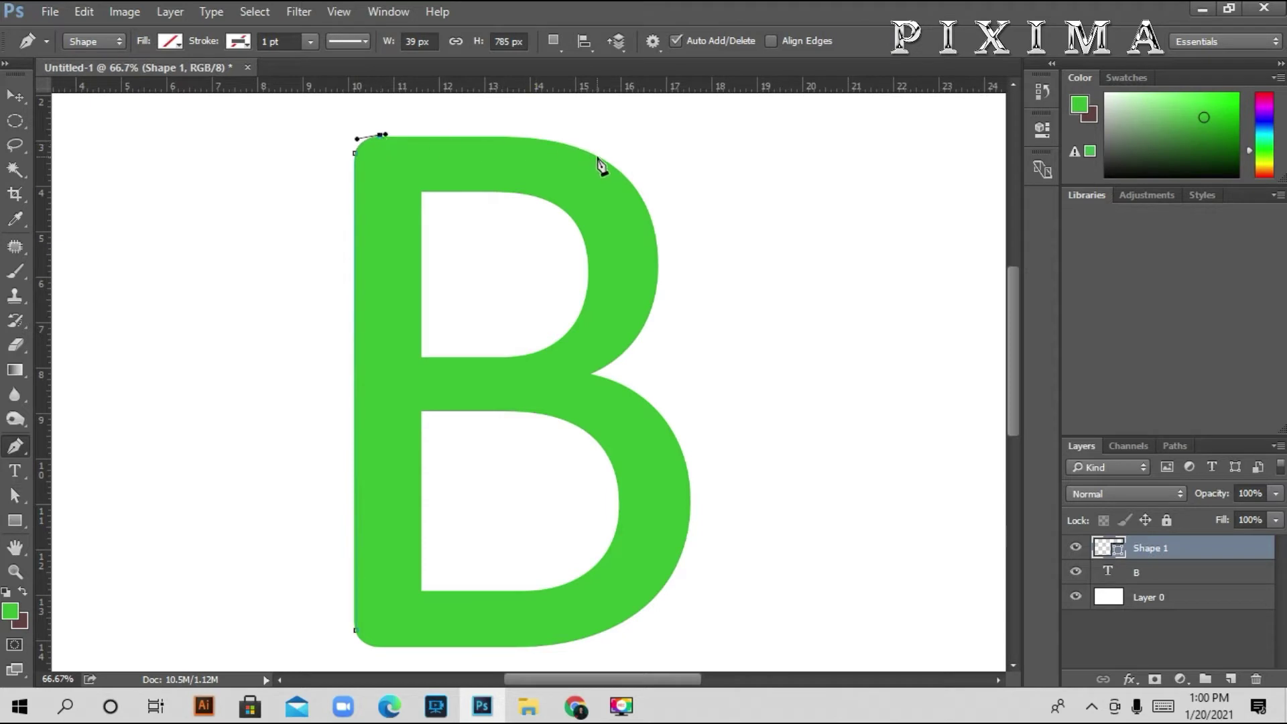
left_click_drag(607, 159, 678, 213)
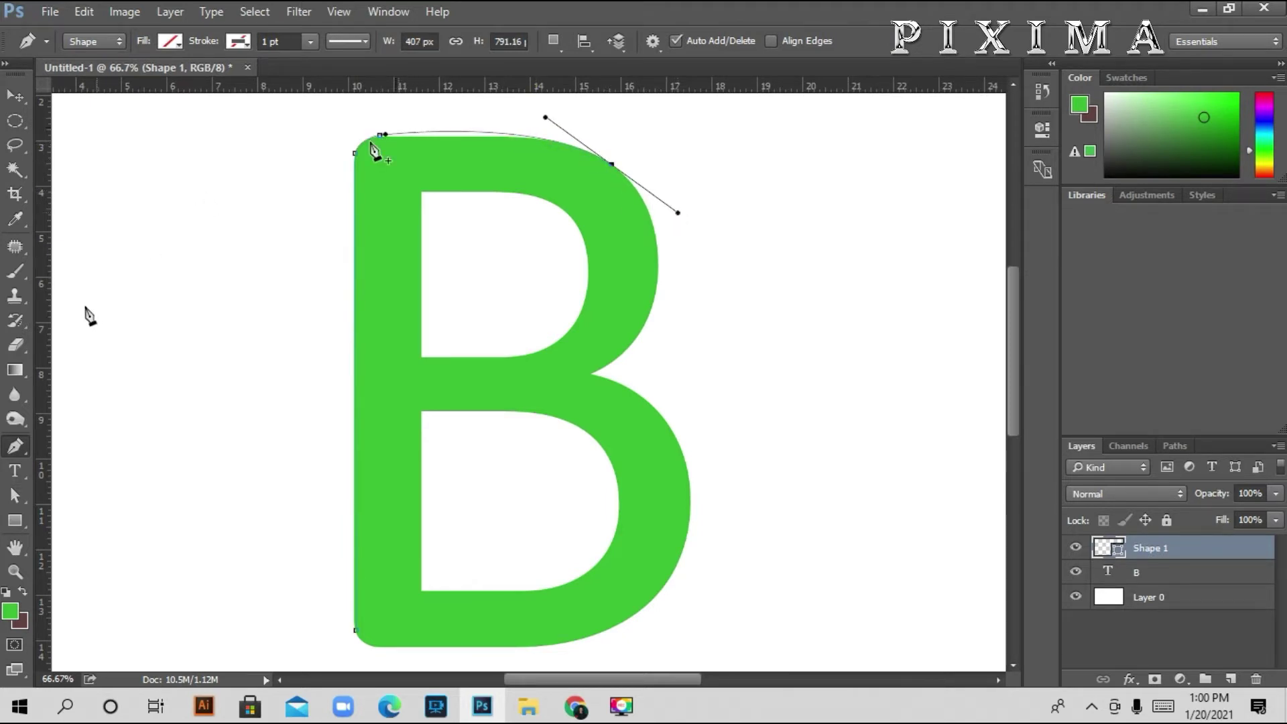
Add an anchor on the top segment and fit the top-left corner curve to the B's edge
right_click(15, 446)
left_click(81, 477)
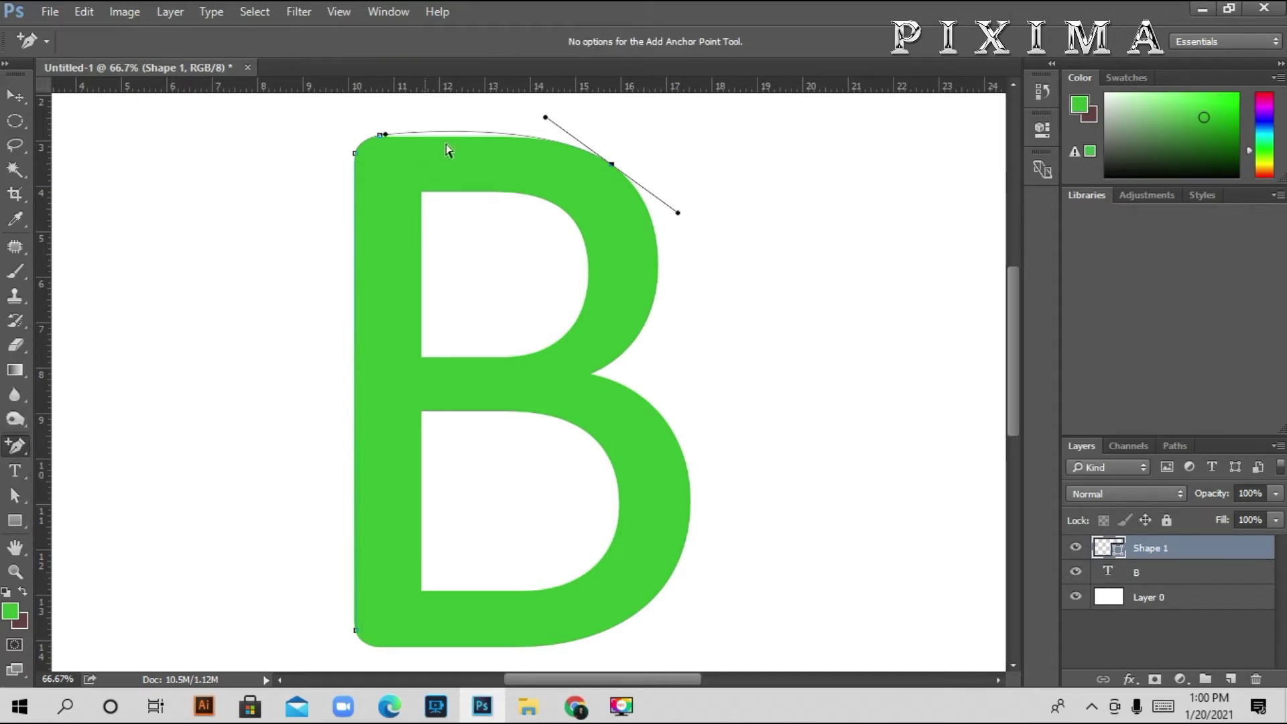
left_click(457, 133)
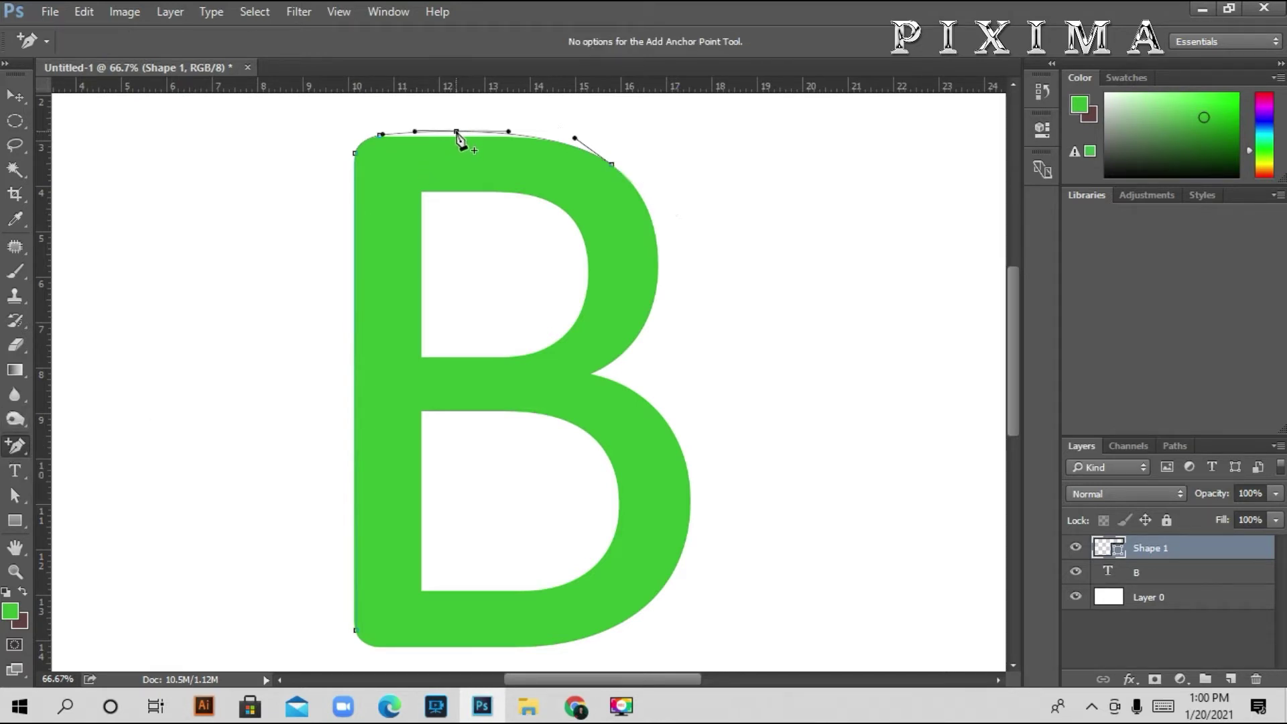
key("a")
left_click_drag(456, 133, 457, 136)
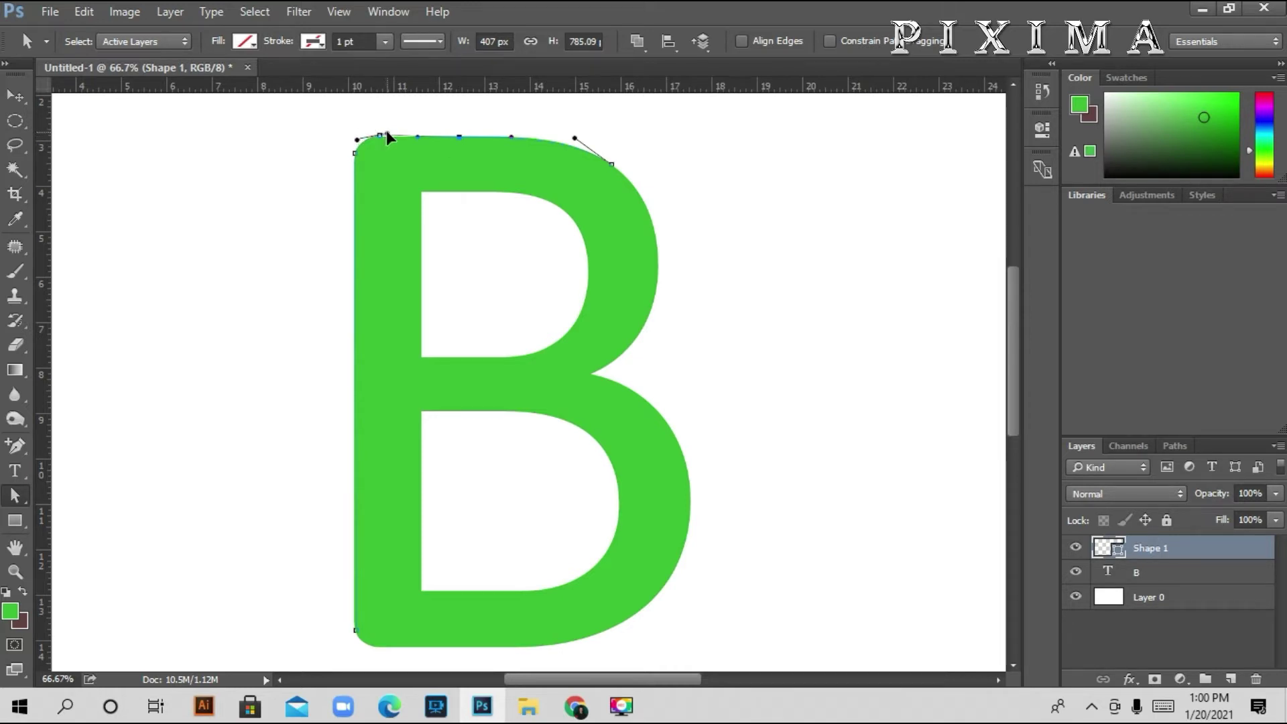
left_click_drag(387, 132, 393, 134)
left_click_drag(352, 138, 355, 138)
left_click_drag(379, 136, 376, 137)
Extend the path down the upper bowl to the middle notch with a curved anchor and tuned handles
key("p")
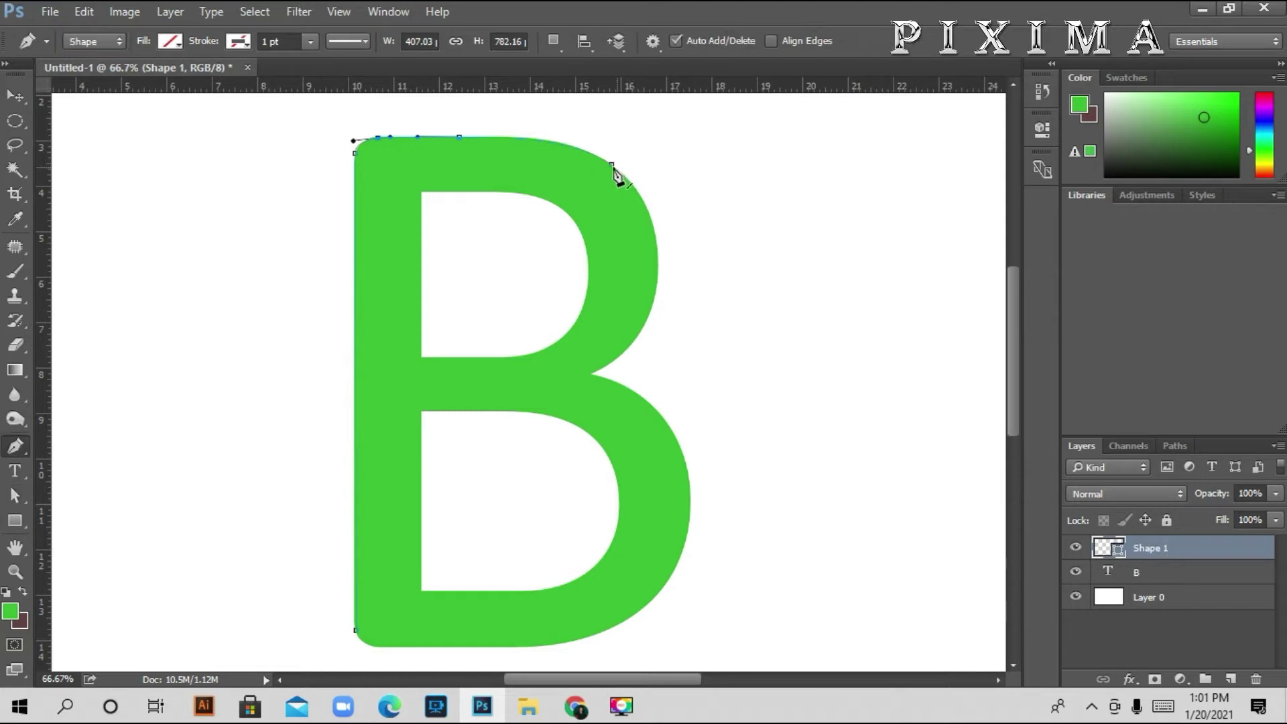
left_click(611, 165)
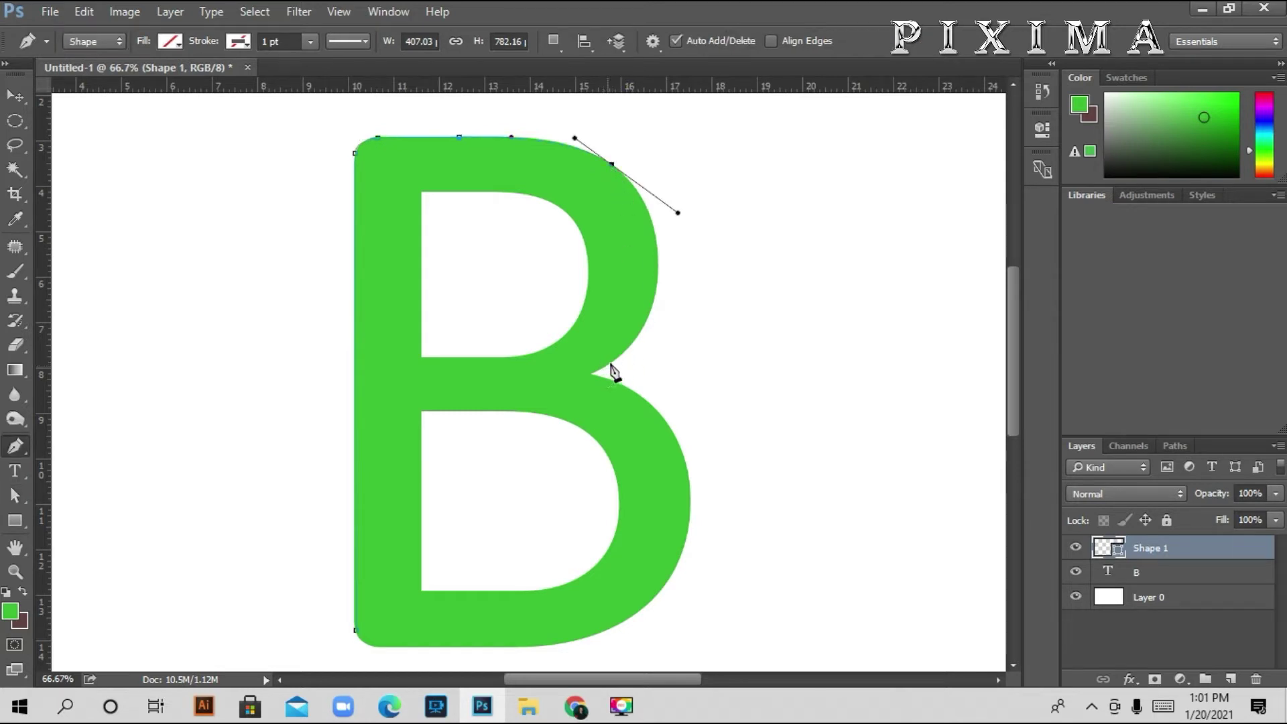
left_click_drag(635, 338, 609, 361)
key("a")
left_click_drag(624, 348, 633, 342)
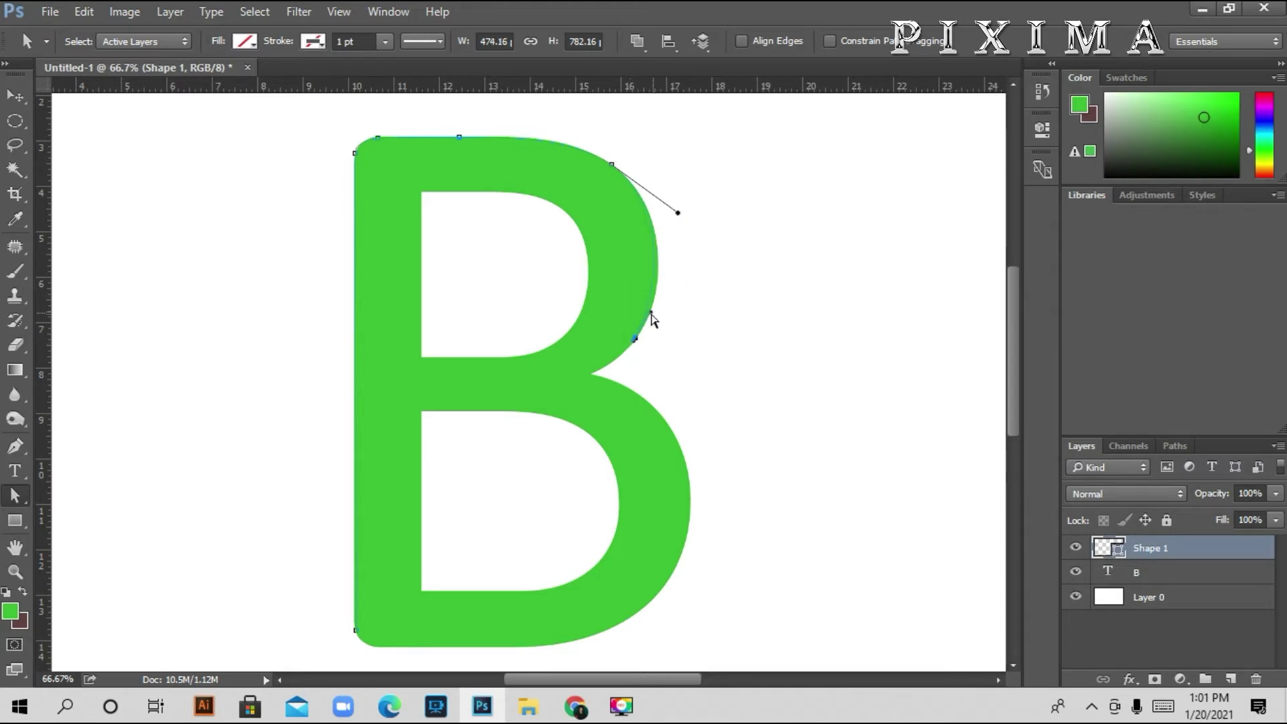
left_click_drag(652, 312, 660, 311)
key("p")
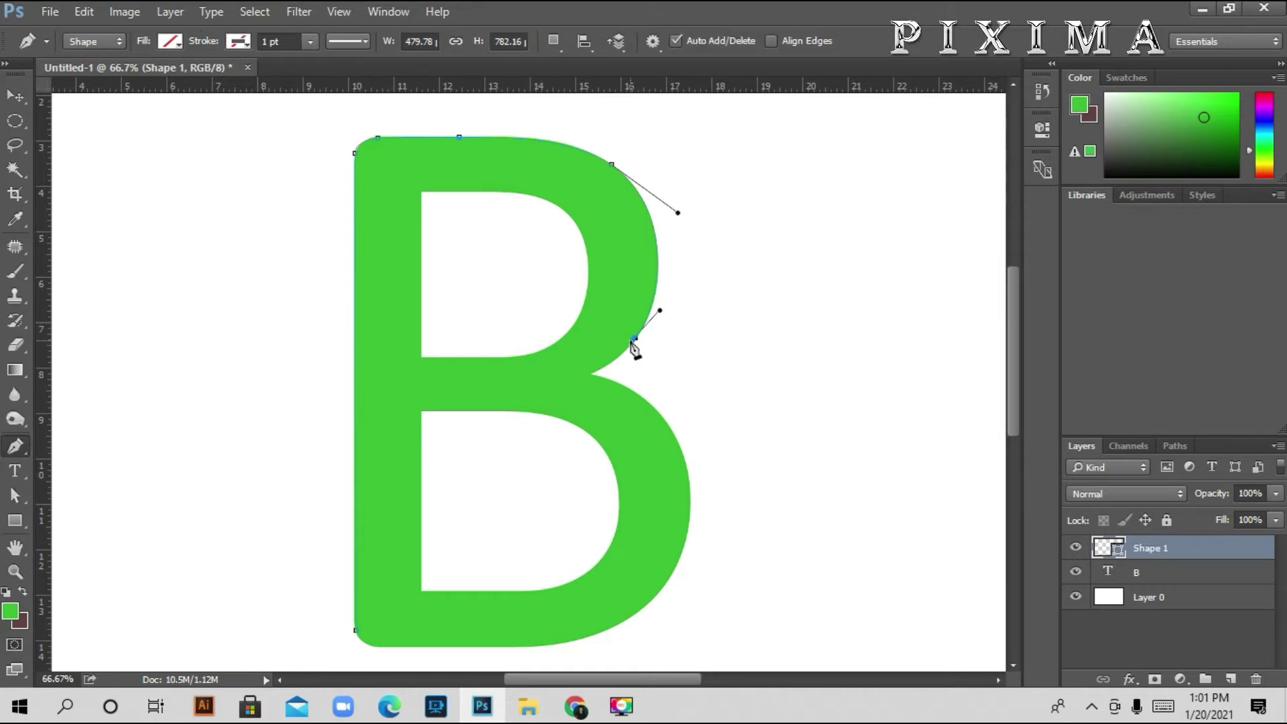
Add anchors at the B's middle notch and lower bowl, nudging the bowl anchor onto the edge
left_click(591, 373)
mouse_move(681, 557)
left_mouse_down()
mouse_move(638, 681)
mouse_move(634, 663)
left_mouse_up()
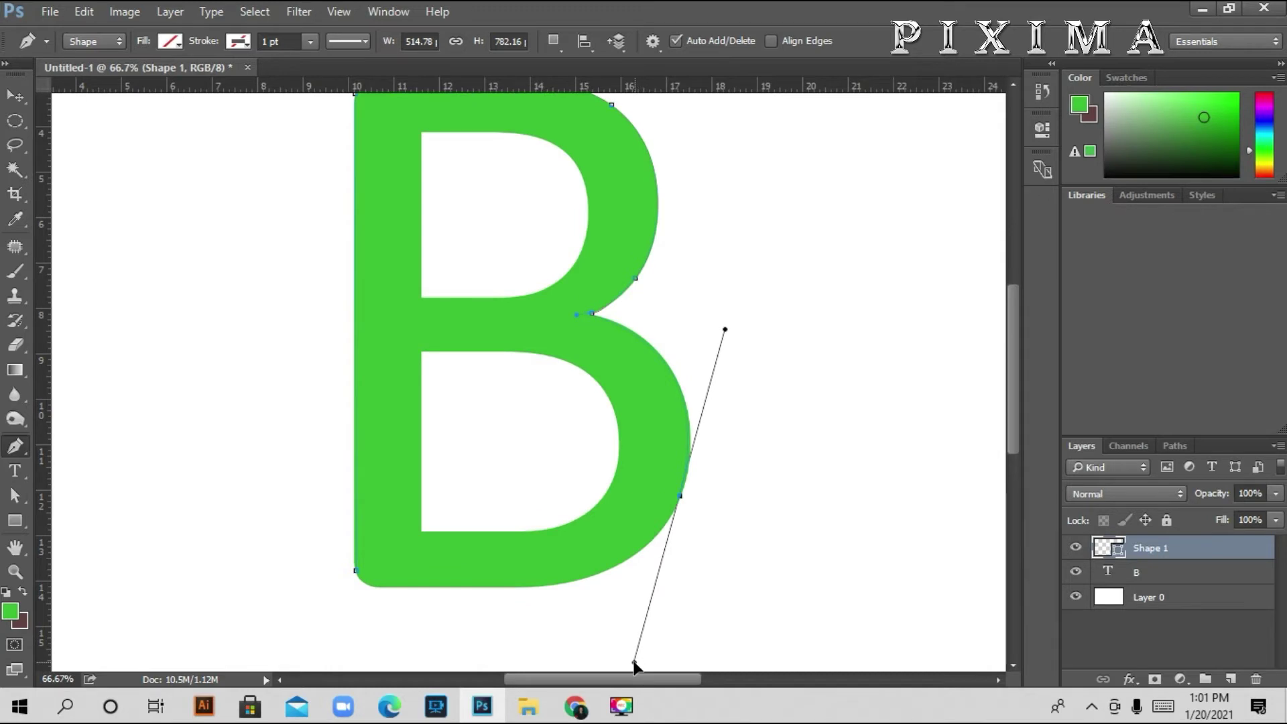
key("a")
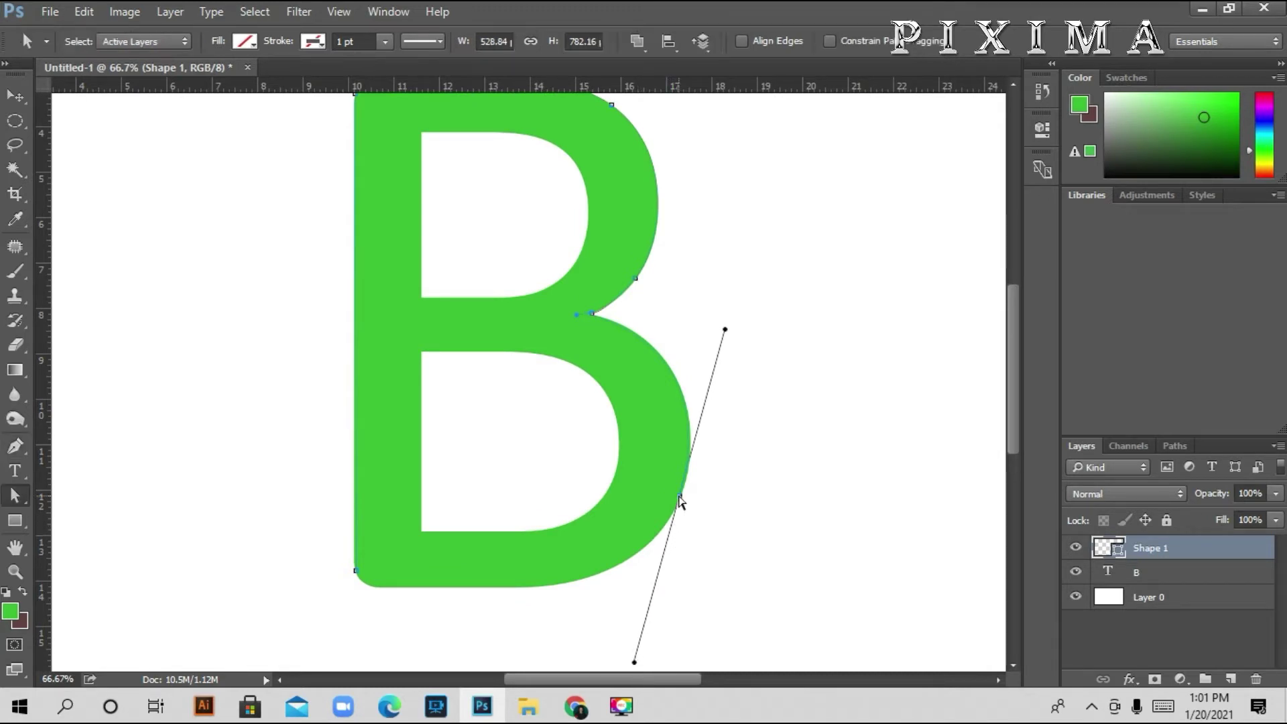
left_click_drag(680, 497, 683, 499)
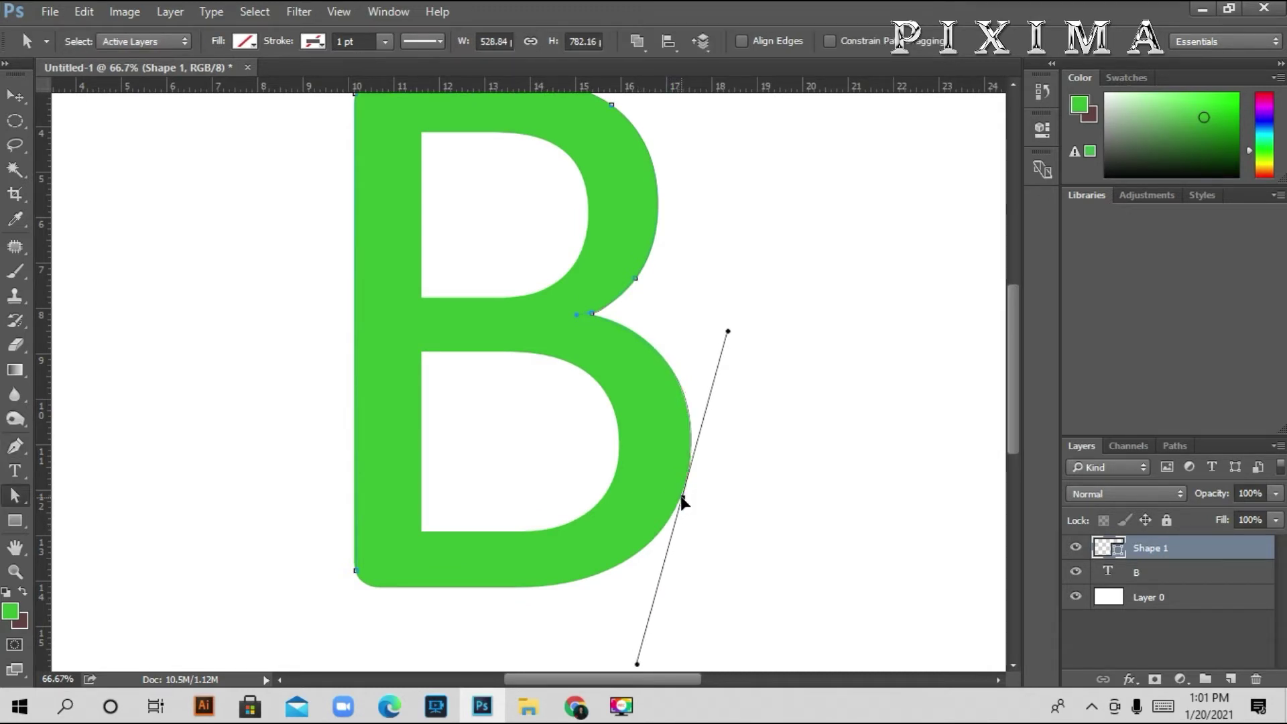
key("p")
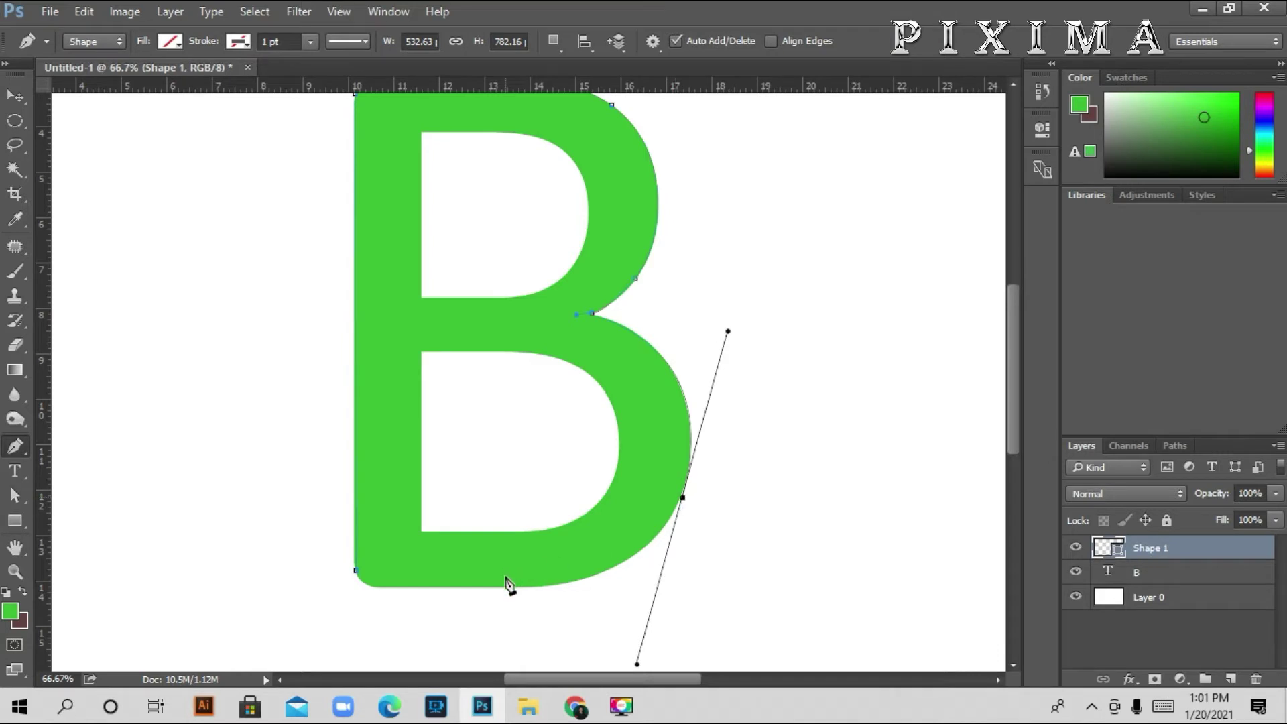
Add a bottom-edge anchor and reshape the handles so the path follows the lower bowl
left_click(508, 588)
left_click_drag(501, 589, 498, 589)
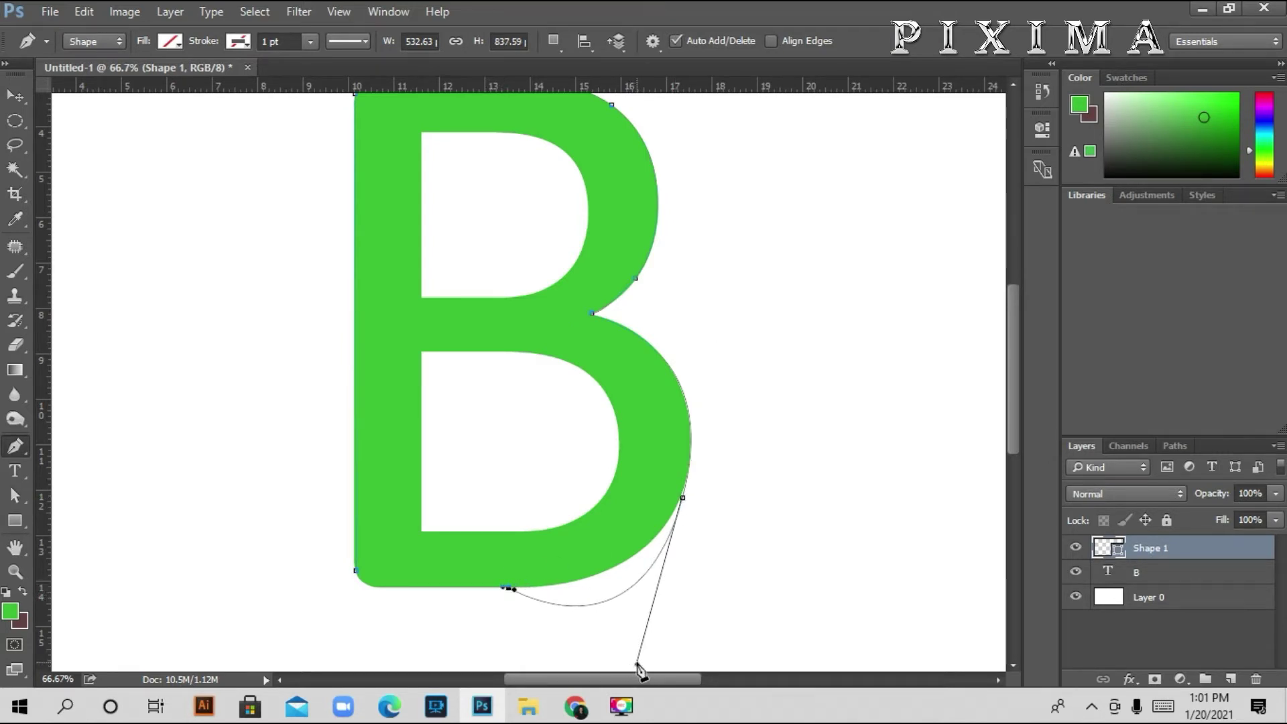
key("a")
mouse_move(637, 664)
left_mouse_down()
mouse_move(638, 619)
mouse_move(612, 605)
mouse_move(641, 591)
left_mouse_up()
mouse_move(753, 340)
left_mouse_down()
mouse_move(744, 364)
mouse_move(721, 328)
left_mouse_up()
mouse_move(660, 599)
left_mouse_down()
mouse_move(664, 550)
mouse_move(689, 520)
mouse_move(681, 503)
left_mouse_up()
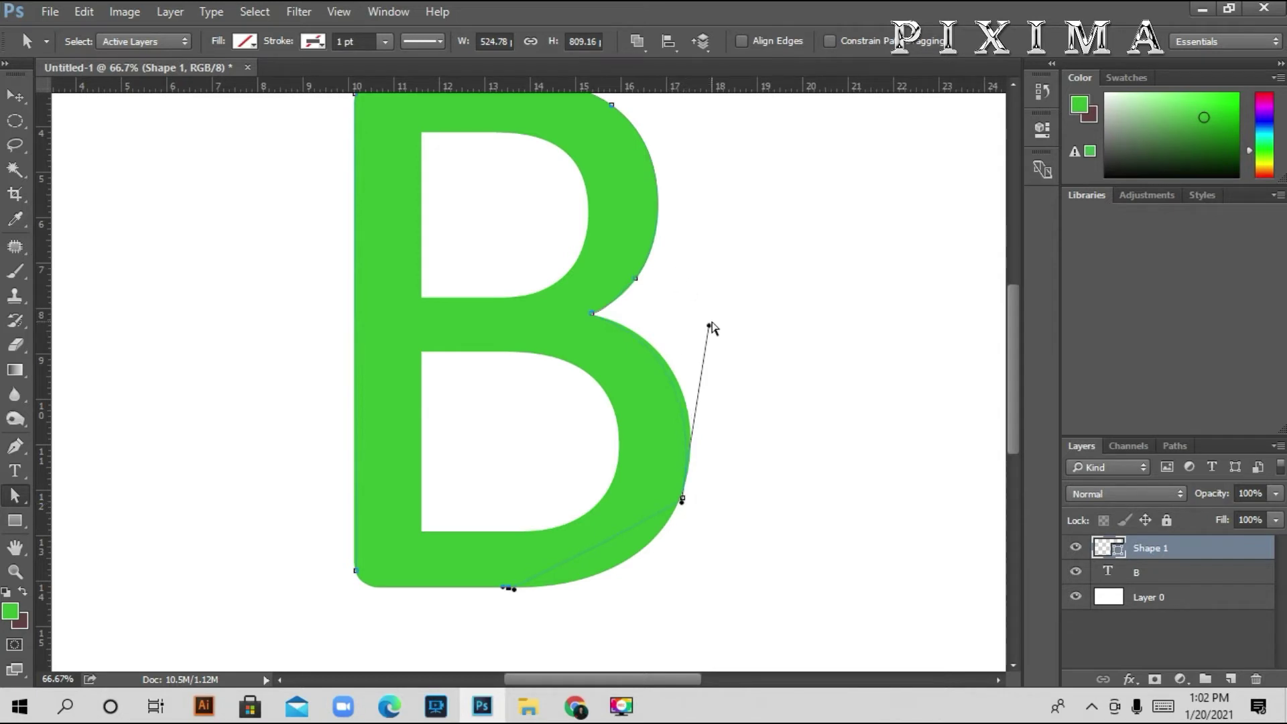
mouse_move(711, 328)
left_mouse_down()
mouse_move(699, 324)
mouse_move(720, 324)
left_mouse_up()
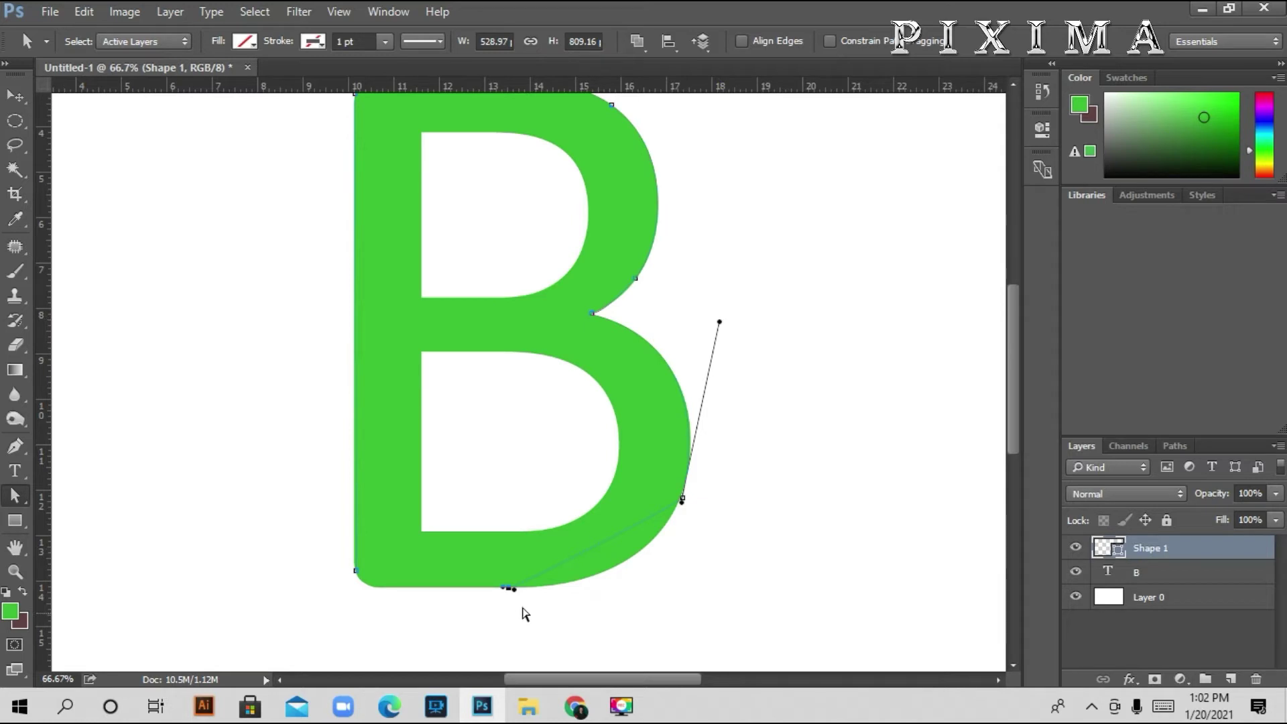
right_click(14, 442)
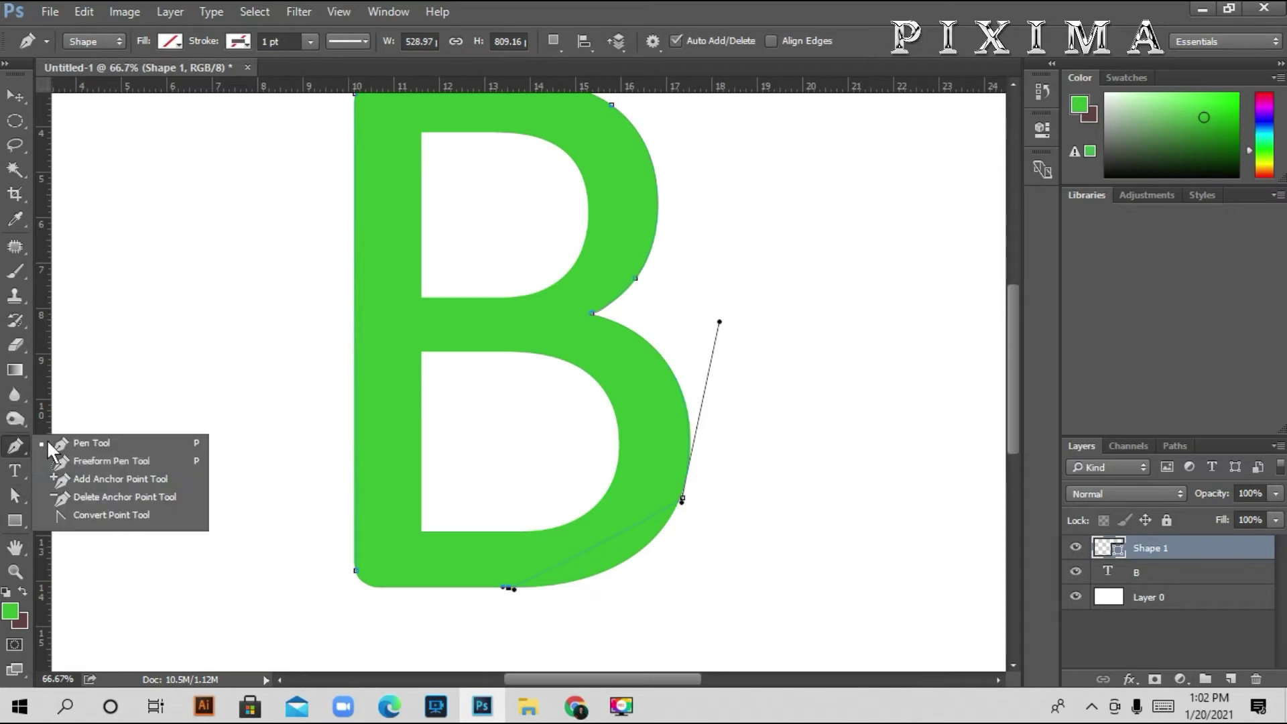
Add an anchor on the B's lower curve and move it onto the edge
left_click(95, 476)
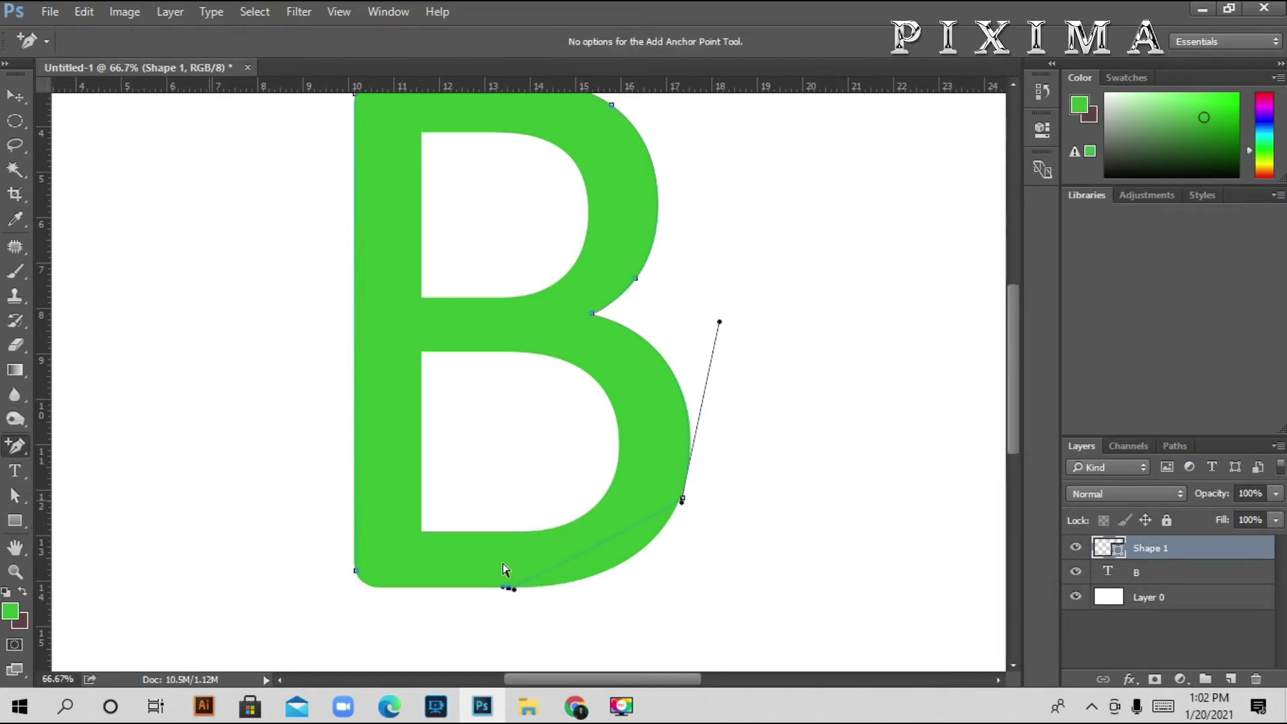
left_click(599, 544)
key("ctrl")
key("a")
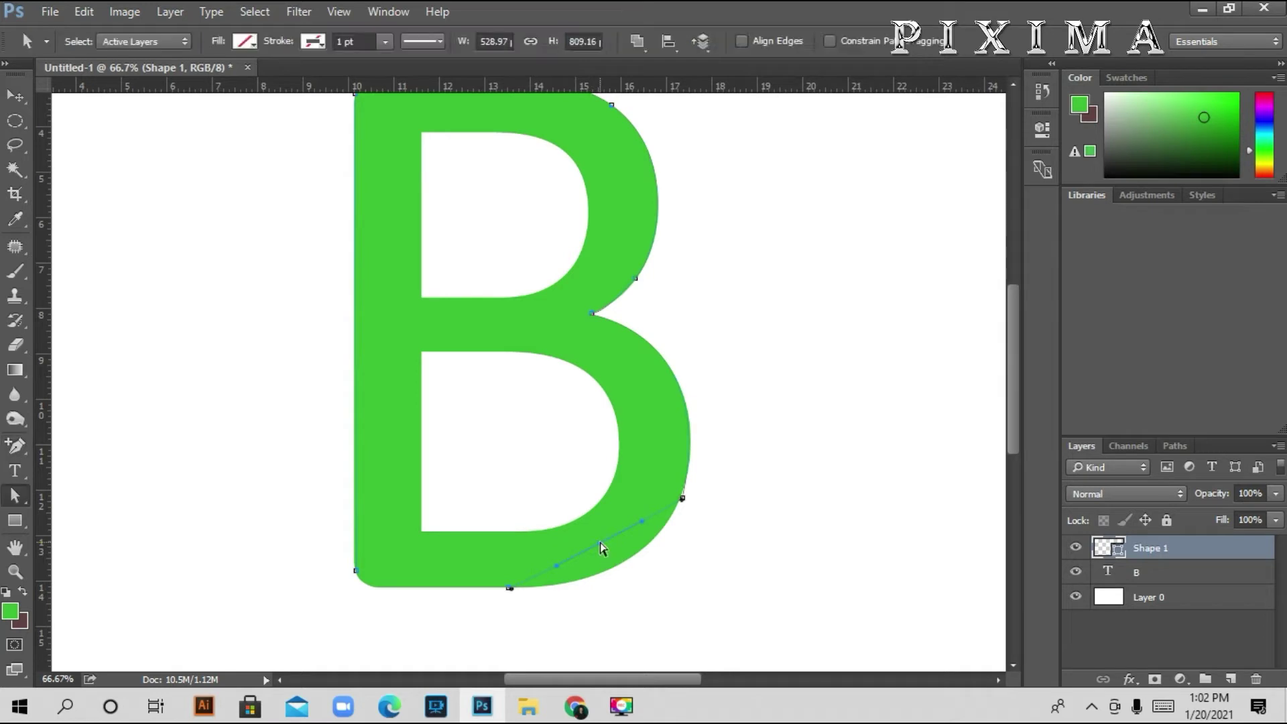
left_click_drag(610, 561, 616, 569)
Reshape the lower-right anchor and its handles so the curve hugs the B's lower bowl
left_click(681, 499)
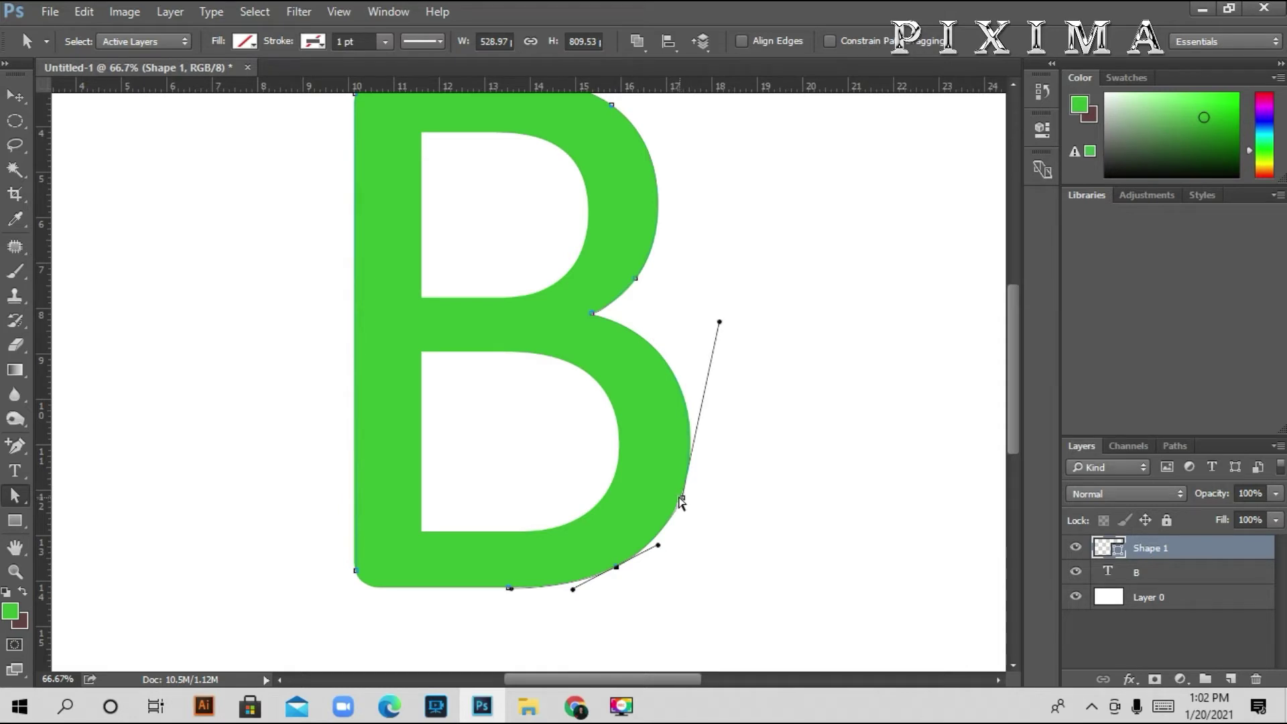
left_click_drag(719, 321, 739, 327)
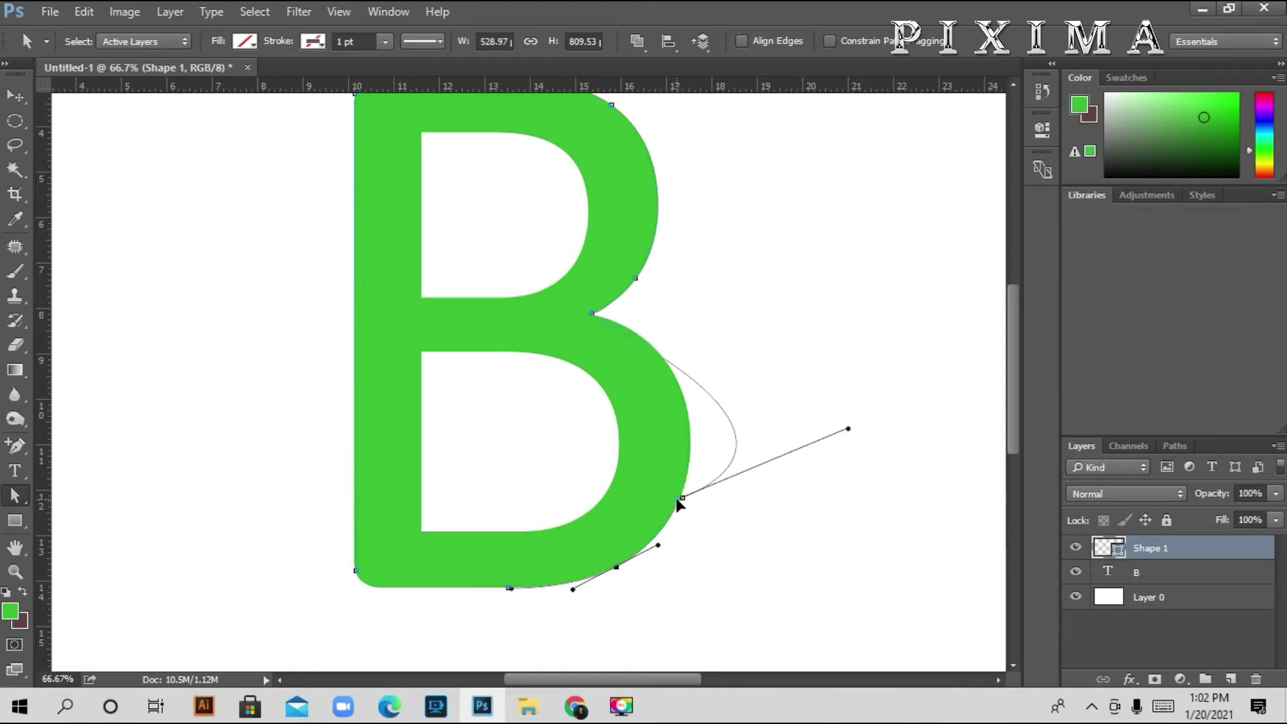
key("ctrl+z")
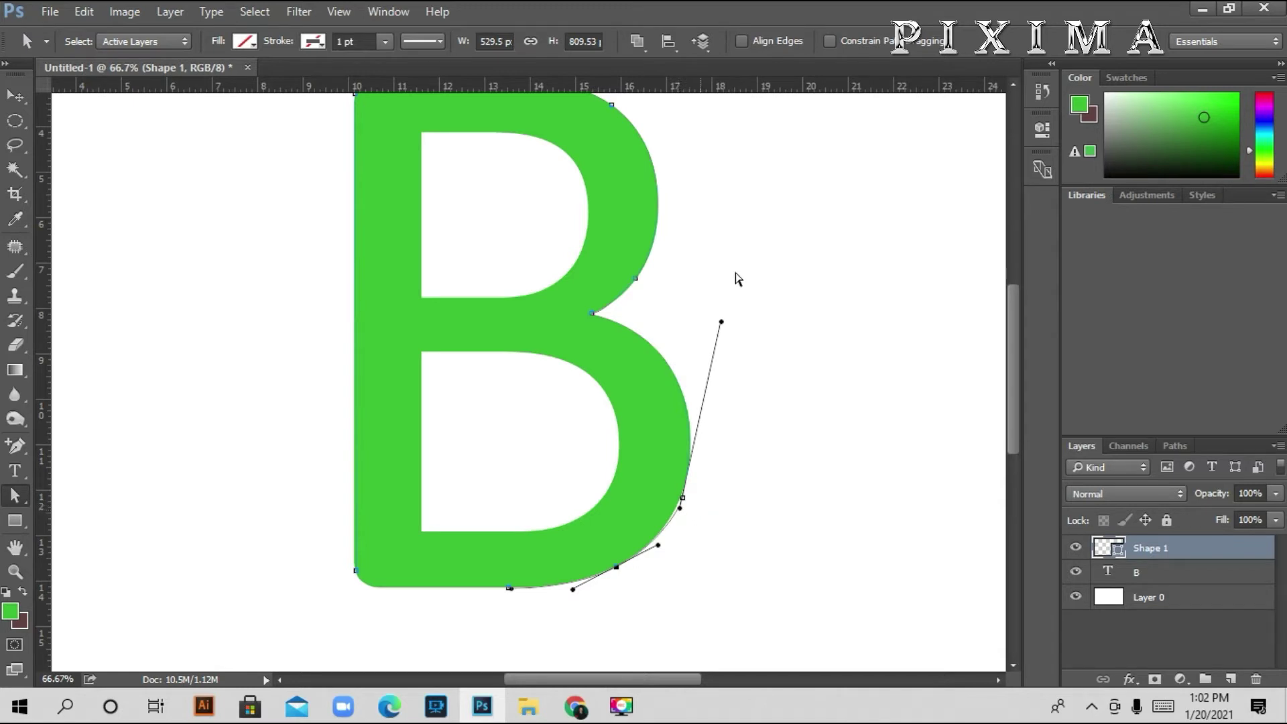
left_click_drag(721, 323, 709, 386)
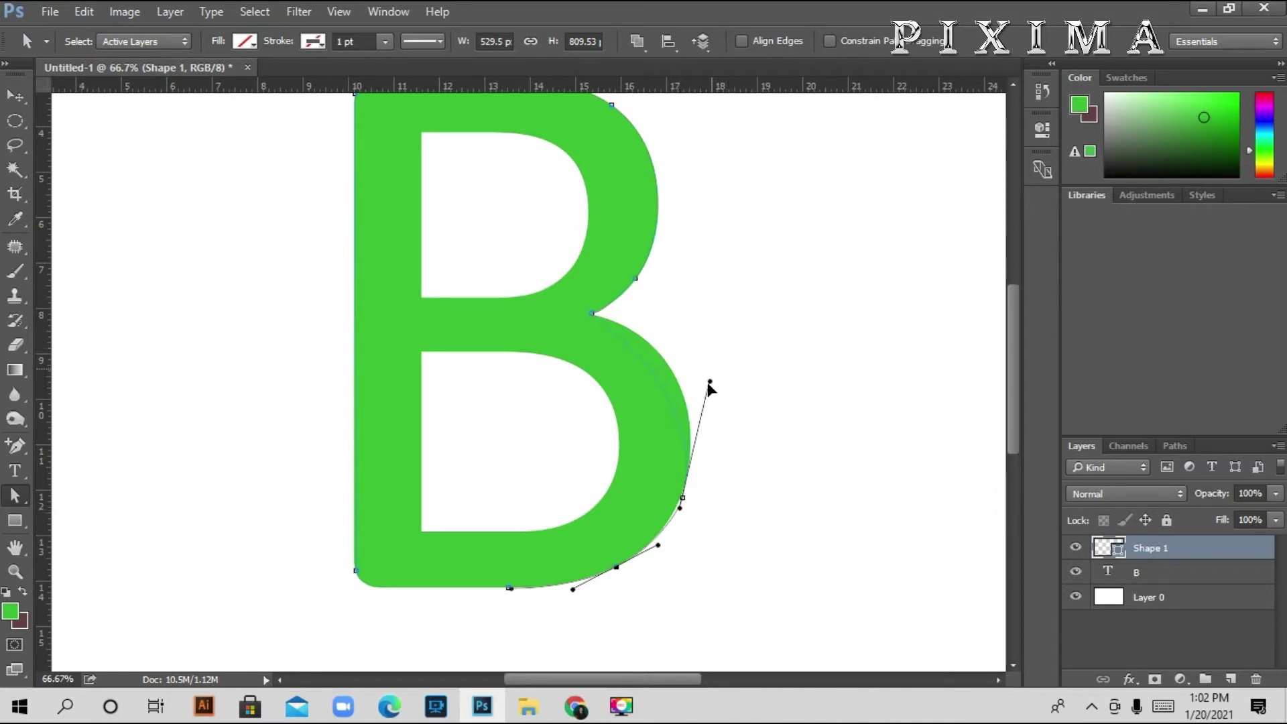
left_click_drag(683, 499, 681, 447)
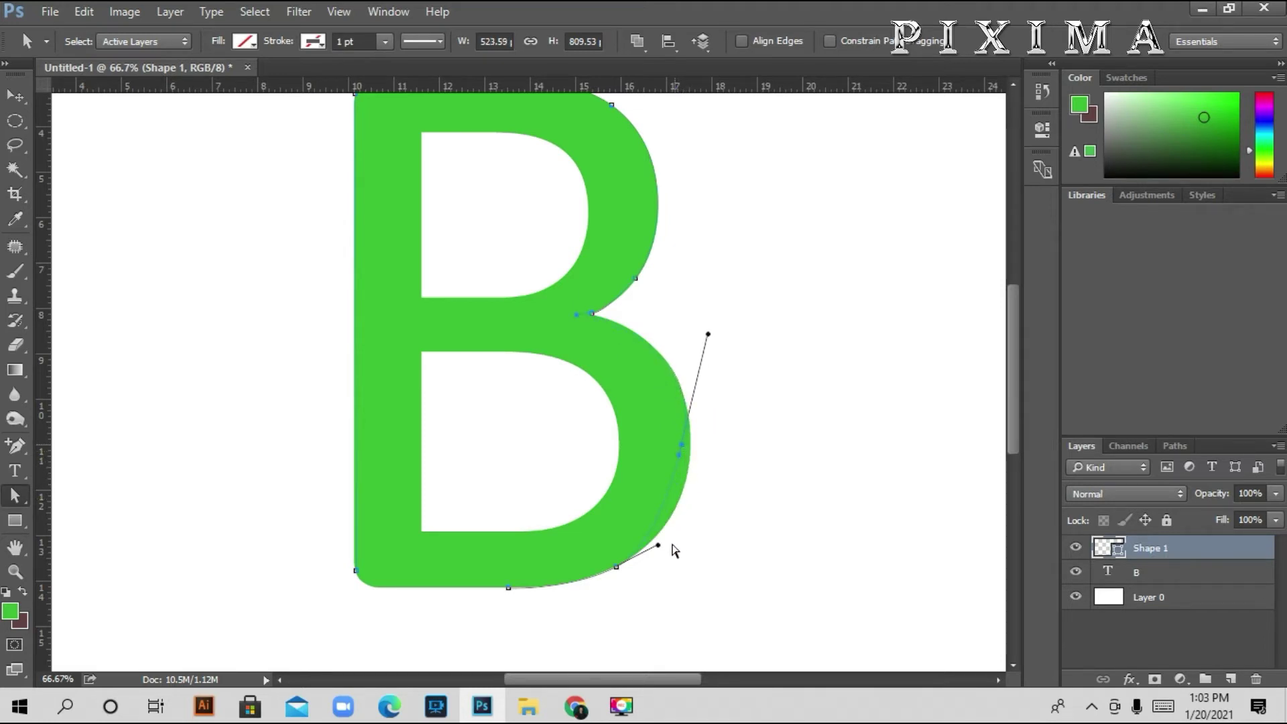
mouse_move(658, 545)
left_mouse_down()
mouse_move(706, 490)
mouse_move(647, 551)
left_mouse_up()
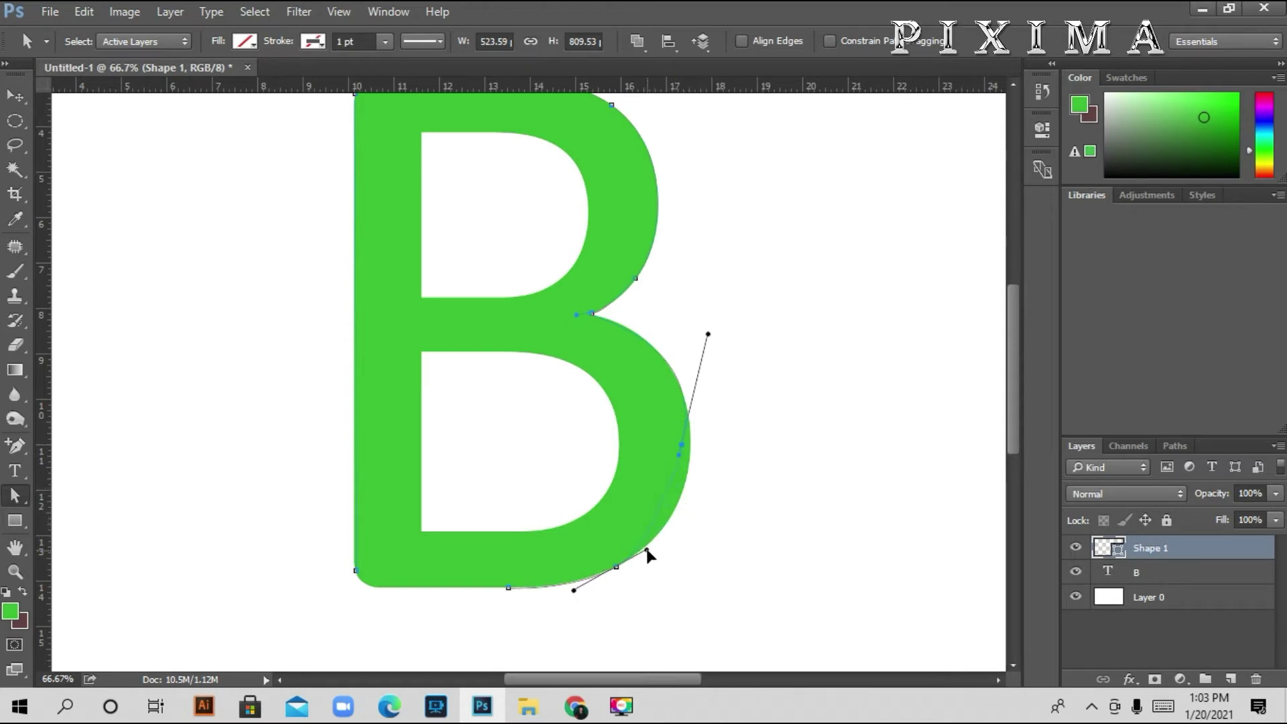
Add an anchor on the B's lower-right curve and move it onto the letter's edge
left_click(15, 445)
left_click(663, 497)
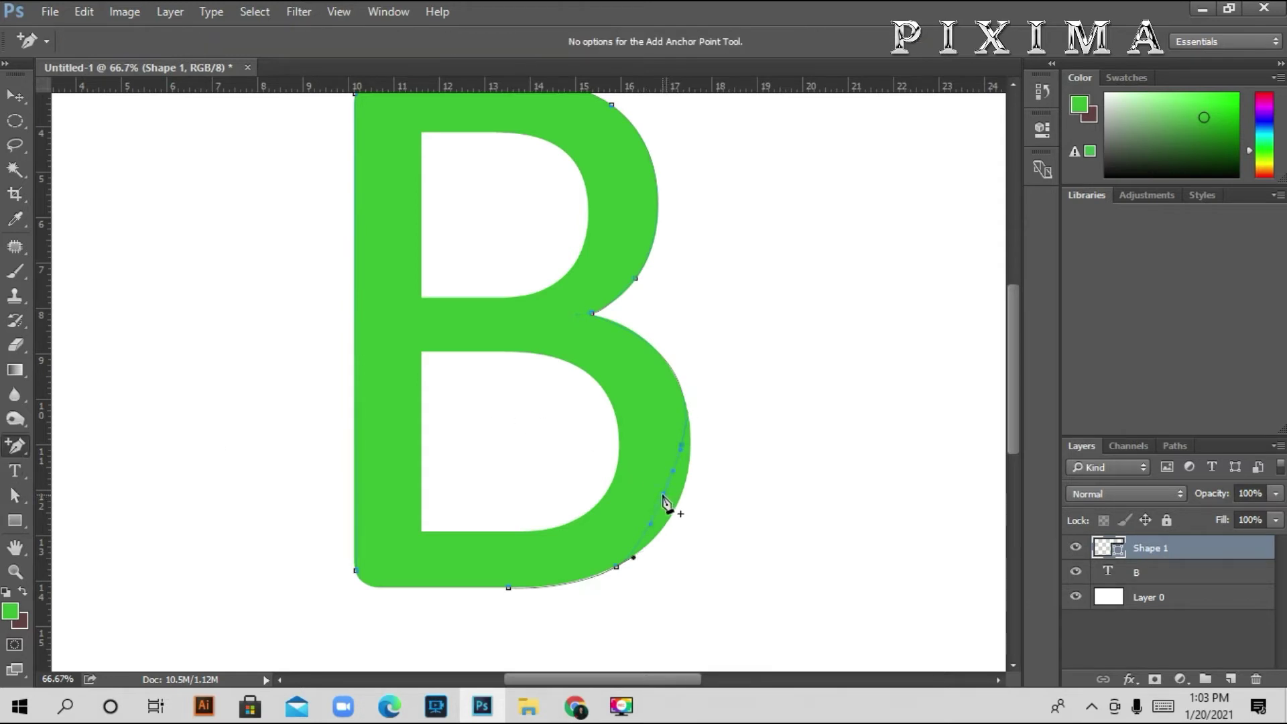
key("a")
left_click_drag(662, 497, 681, 501)
Add another anchor on the right curve and reshape its handles to fit the B's right bowl
left_click(681, 447)
left_click(14, 445)
left_click(684, 440)
key("a")
left_click(692, 443)
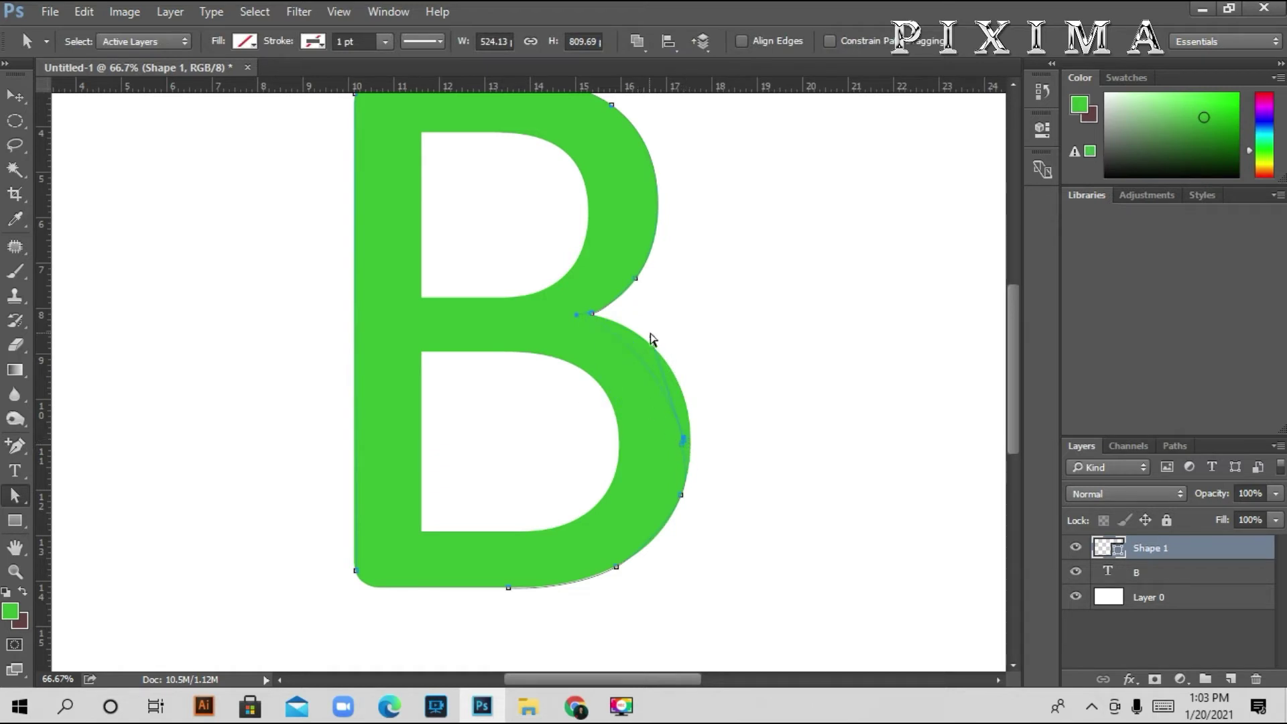
left_click_drag(652, 337, 696, 334)
left_click(685, 465)
left_click_drag(695, 472, 693, 467)
left_click_drag(688, 443, 689, 458)
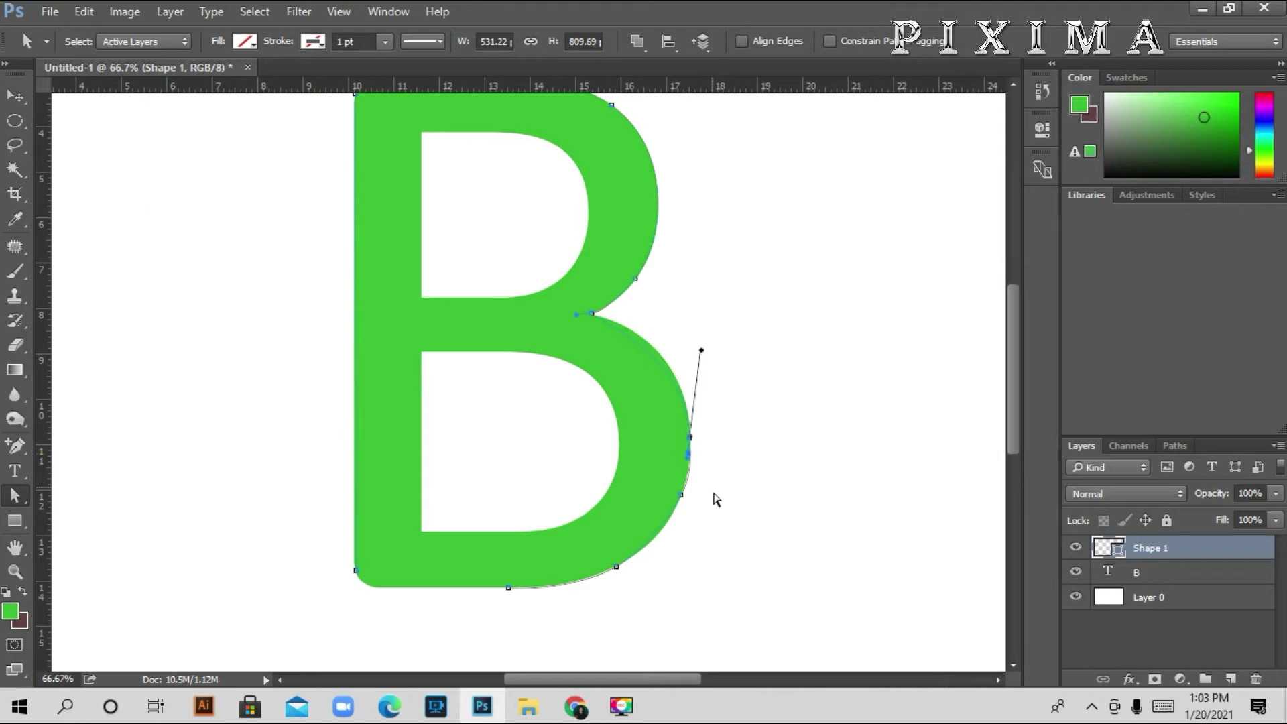
Add an anchor on the B's bottom edge and delete the bottom-left corner anchor to round it
key("p")
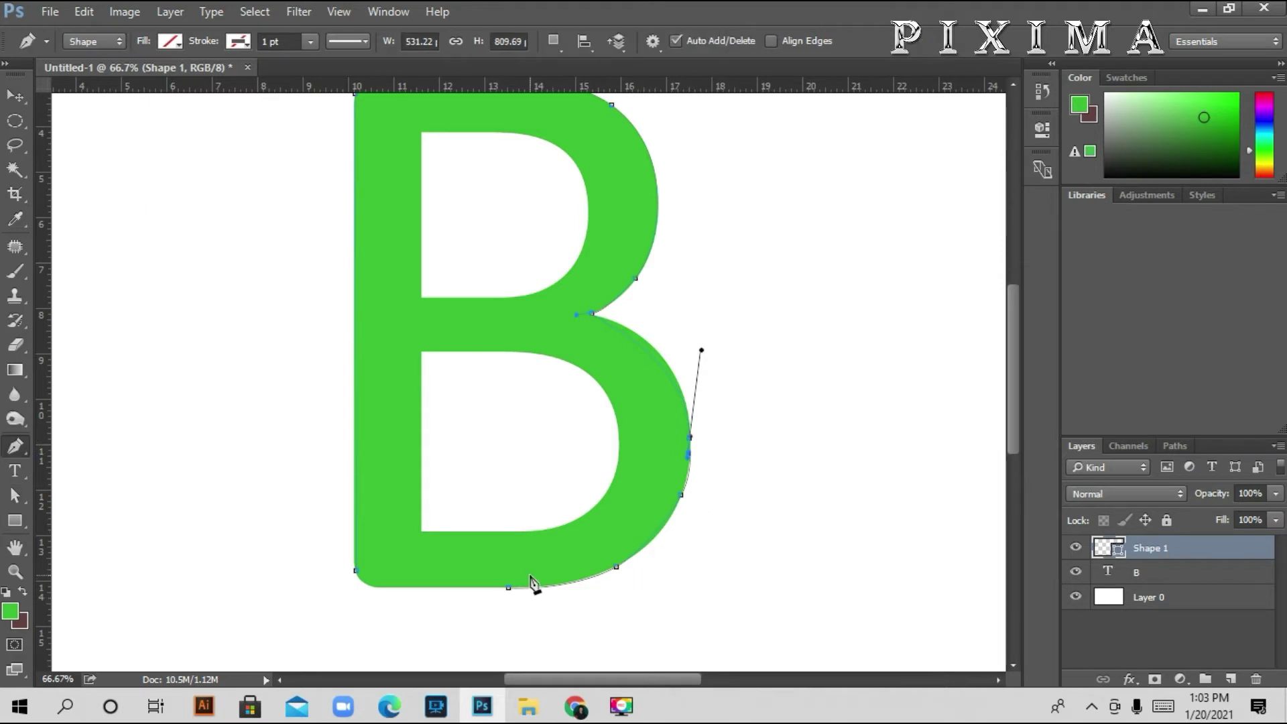
left_click(510, 588, "ctrl")
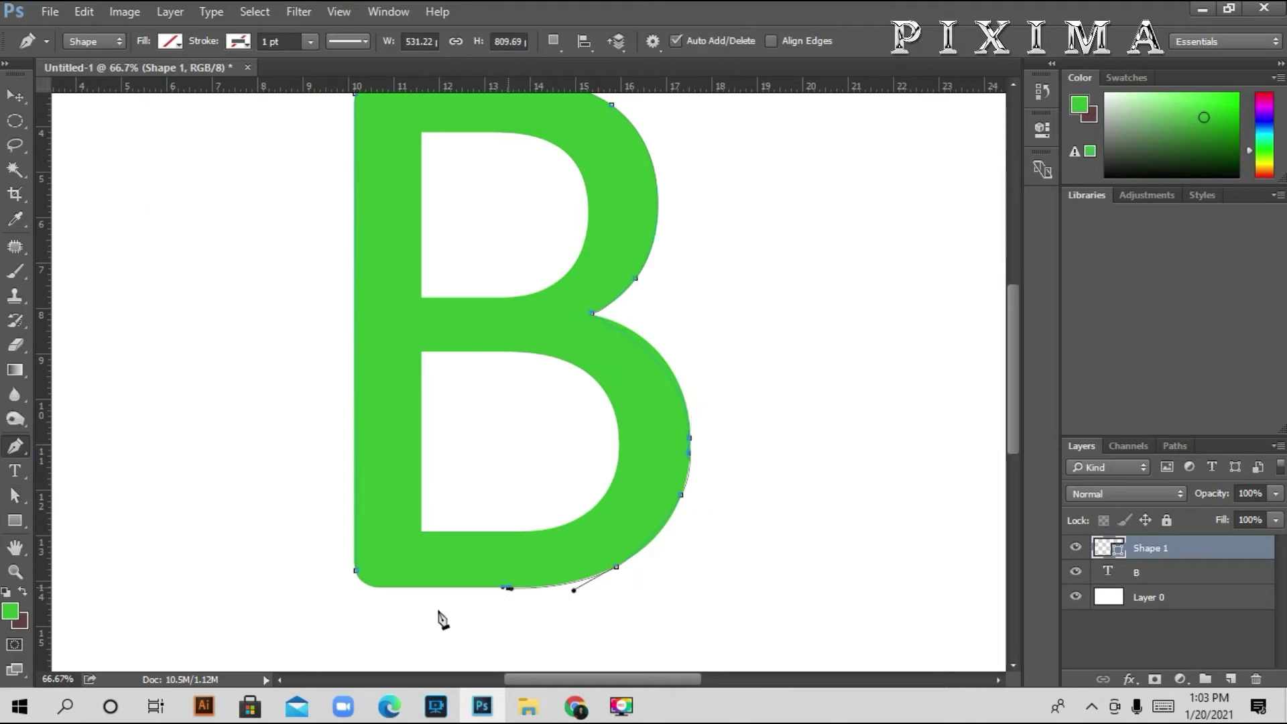
left_click(375, 588)
left_click(356, 571)
Fill Shape 1 with the recent green swatch and hide its layer
left_click(168, 42)
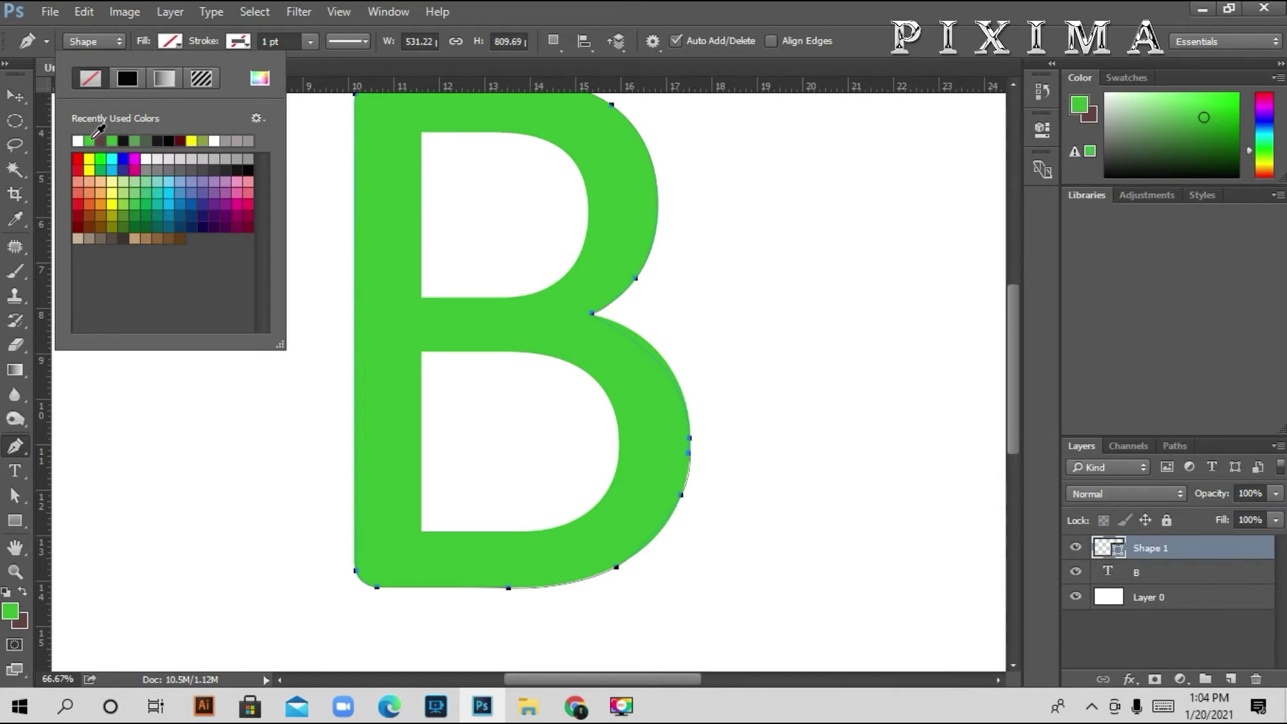
left_click(91, 140)
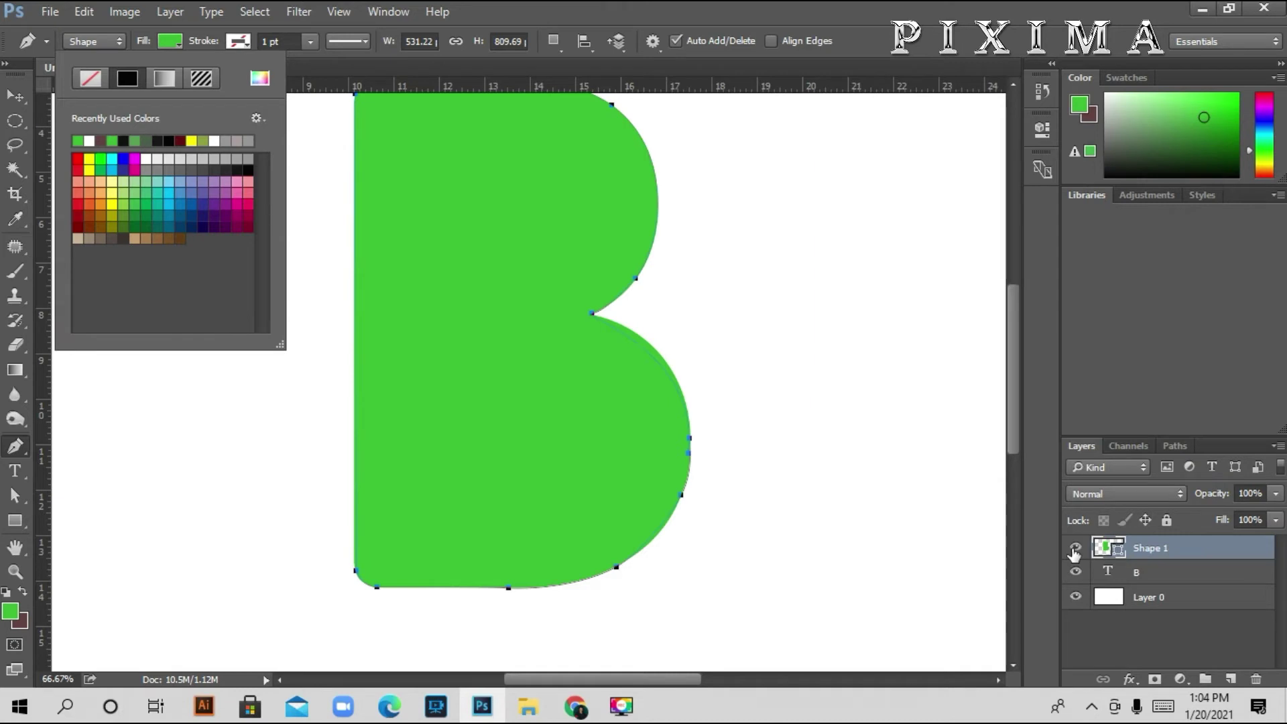
left_click(1074, 550)
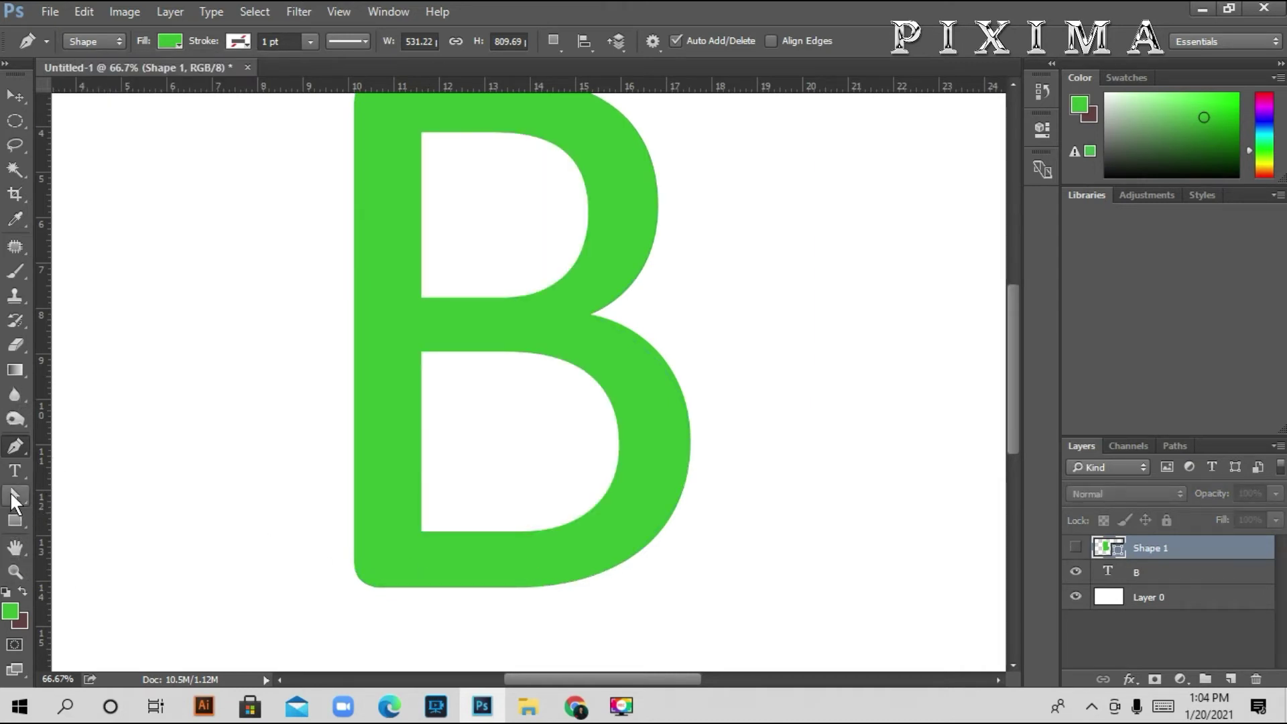
Start a new shape path at the corner of the B's upper hole
scroll(530, 382, "up", 1)
scroll(530, 382, "up", 1)
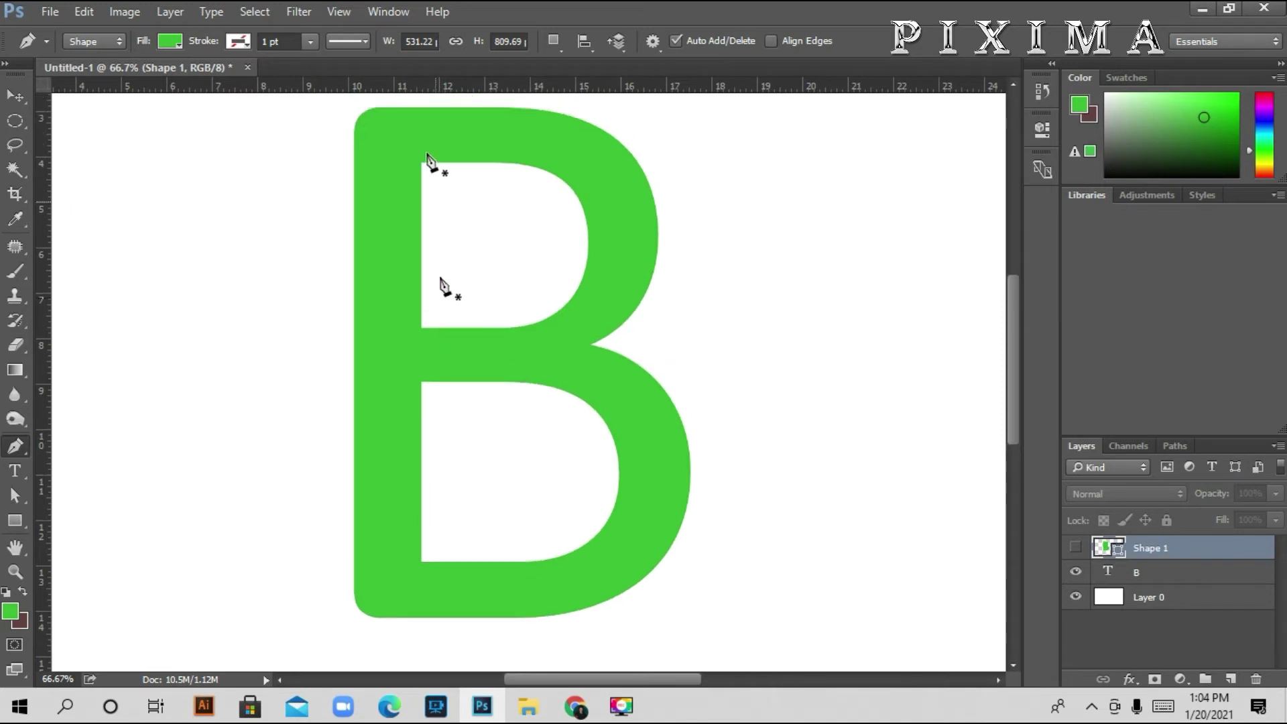
left_click(421, 164)
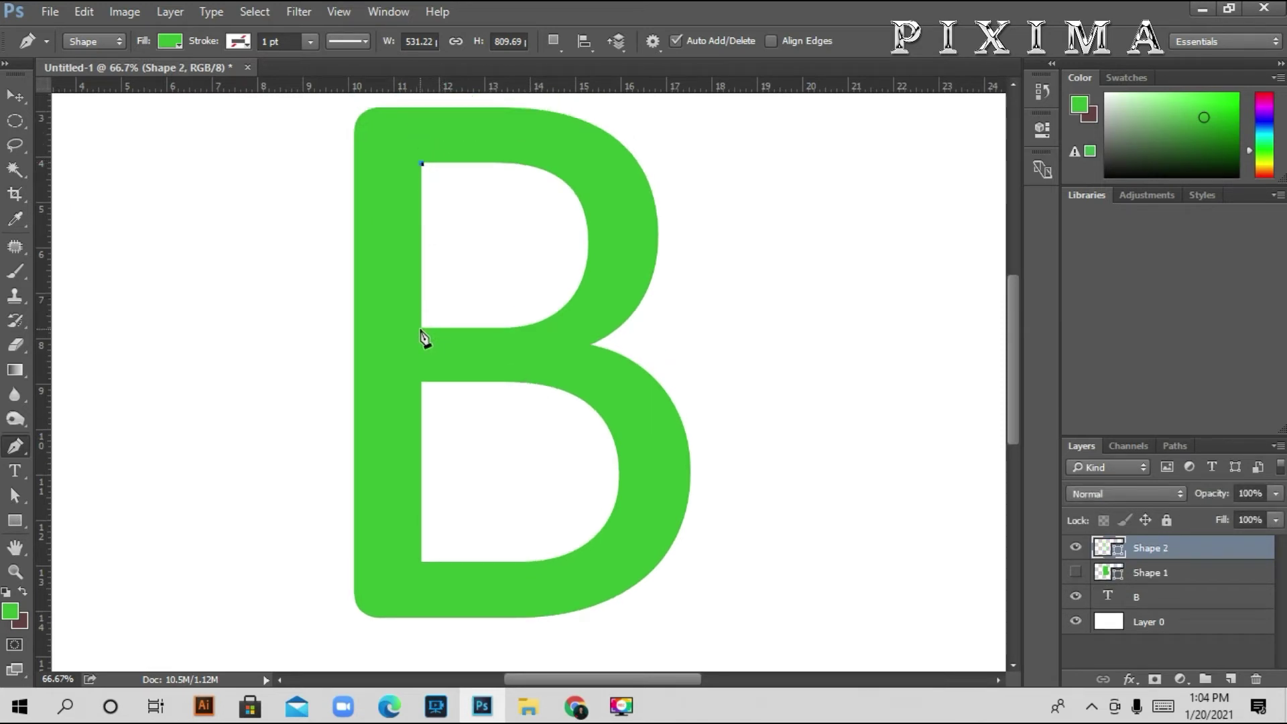
Trace the upper hole's left side and curved right side, with no fill
left_click(422, 327)
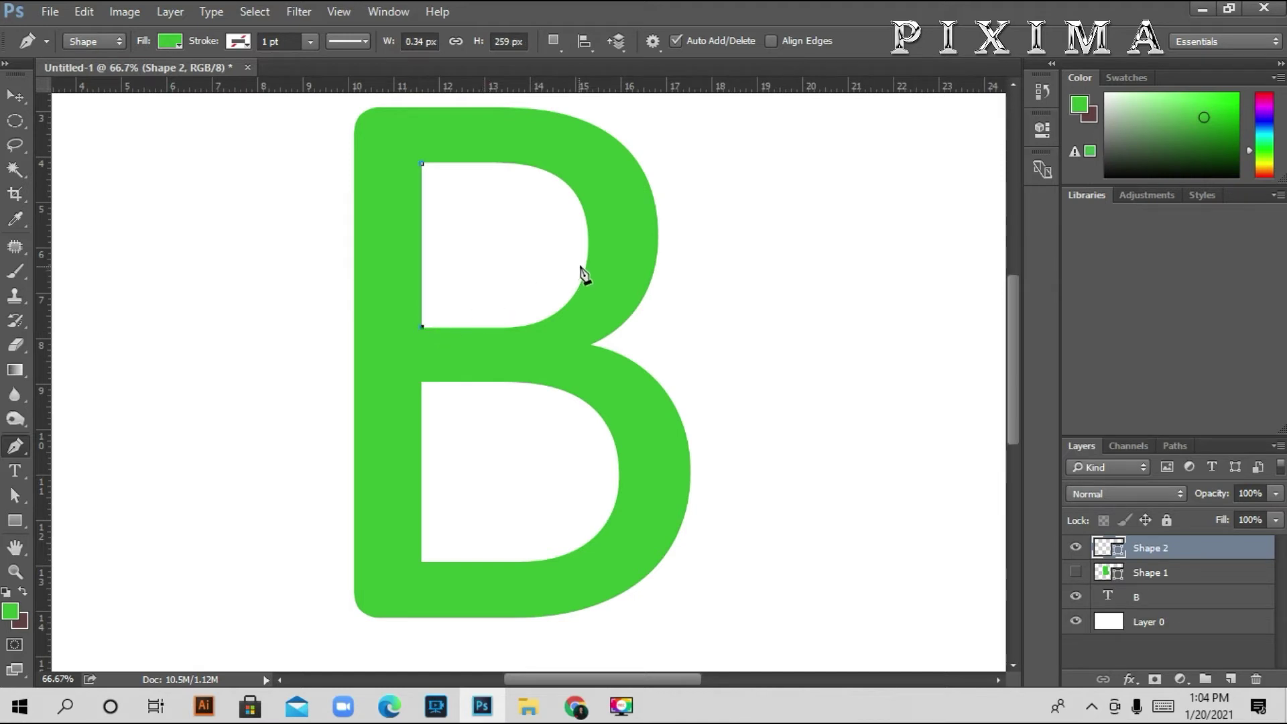
left_click_drag(584, 269, 590, 161)
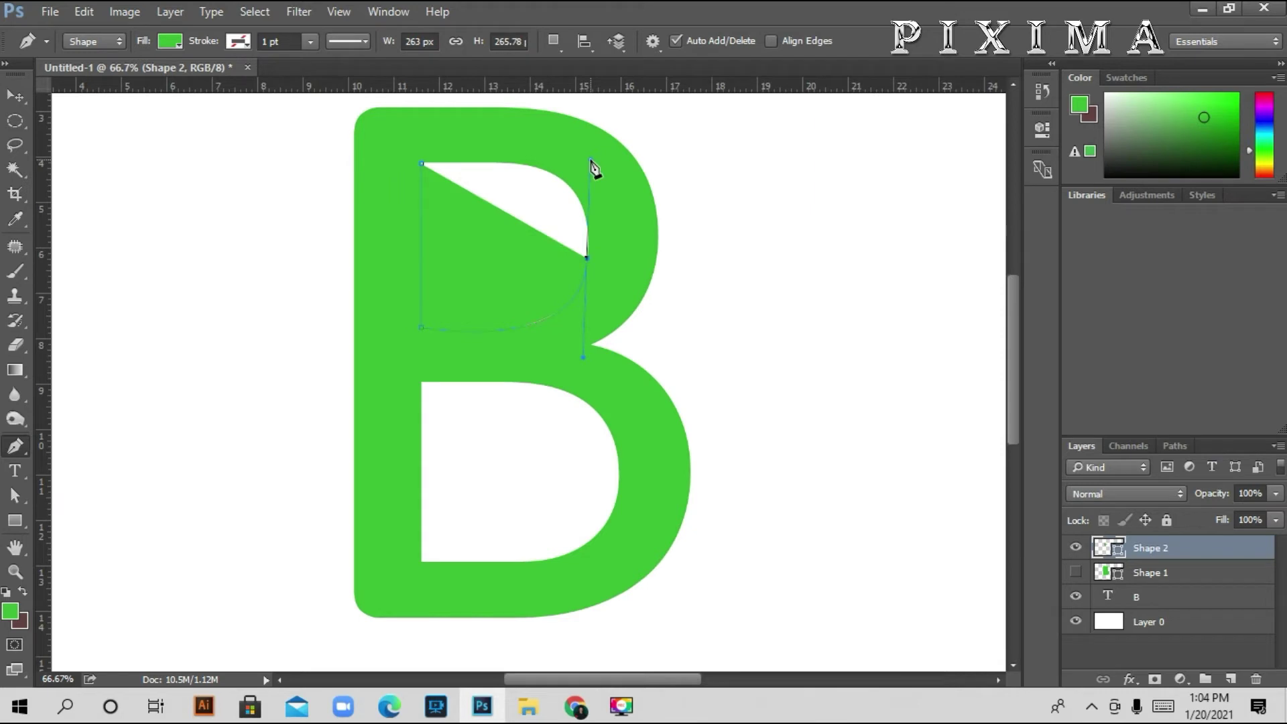
left_click(178, 40)
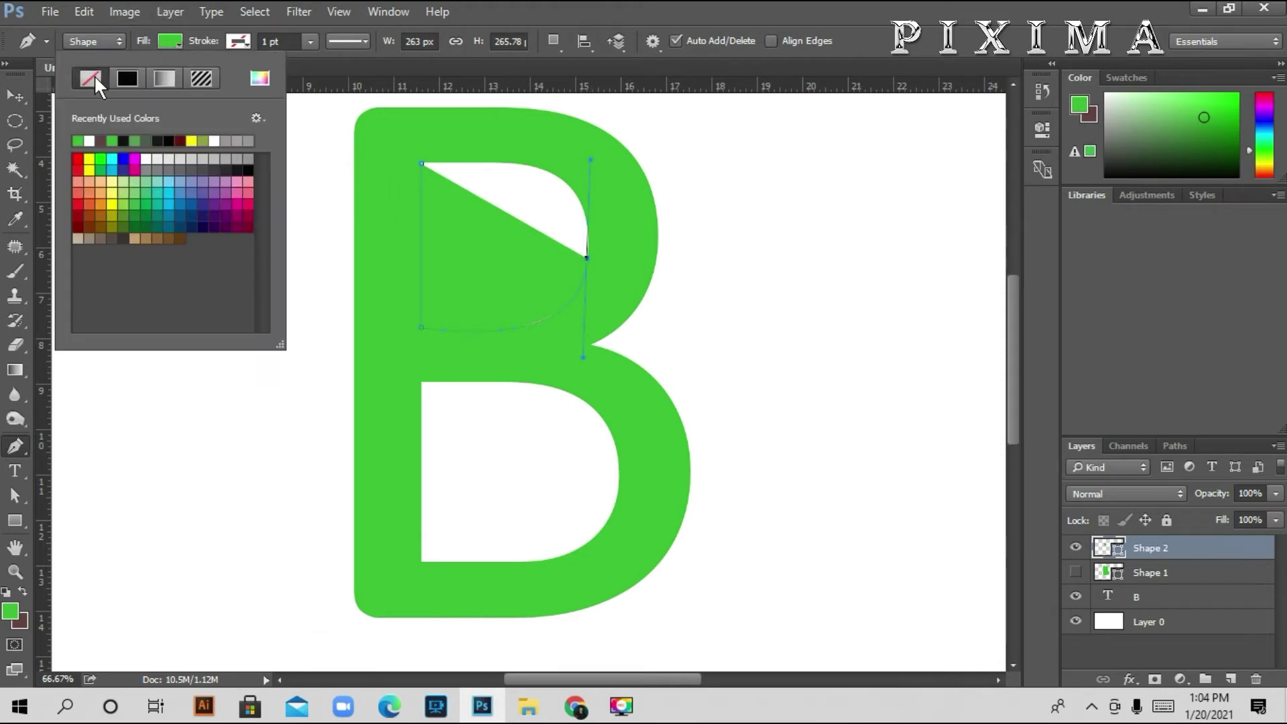
left_click(90, 75)
Move the right-side anchors down to fit the hole and add a curved anchor on its top edge
key("a")
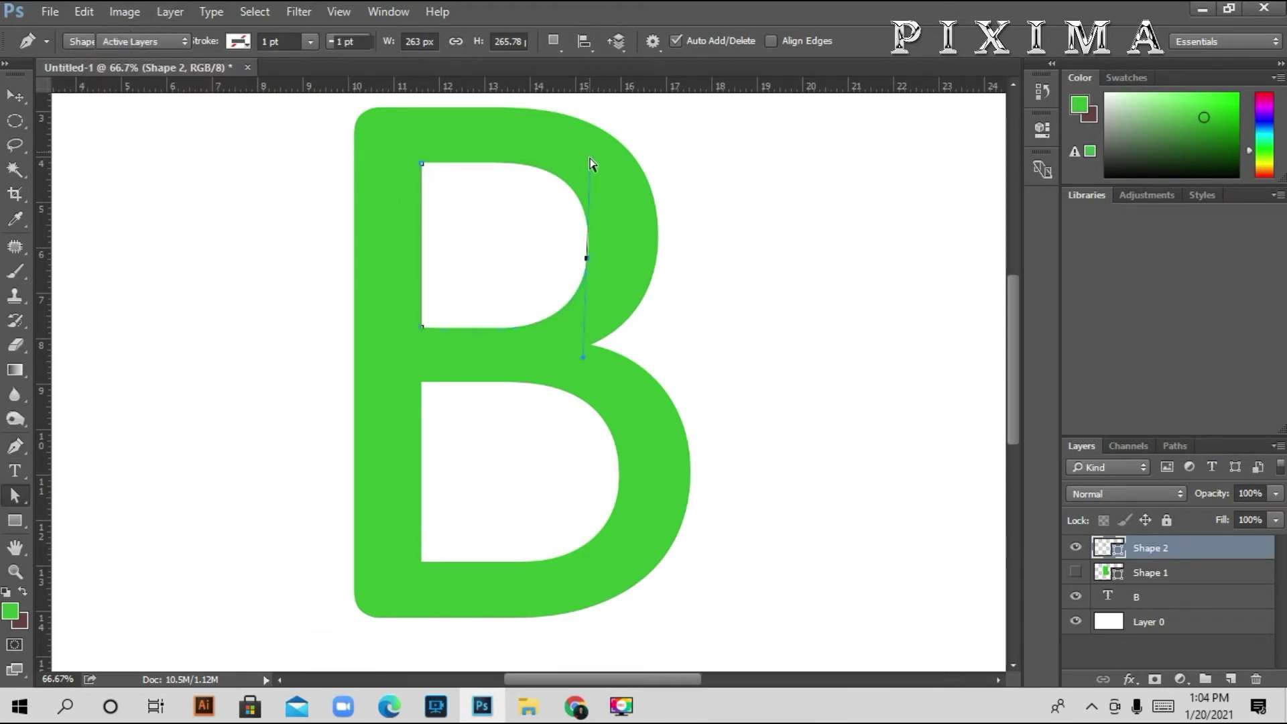
left_click_drag(591, 161, 590, 186)
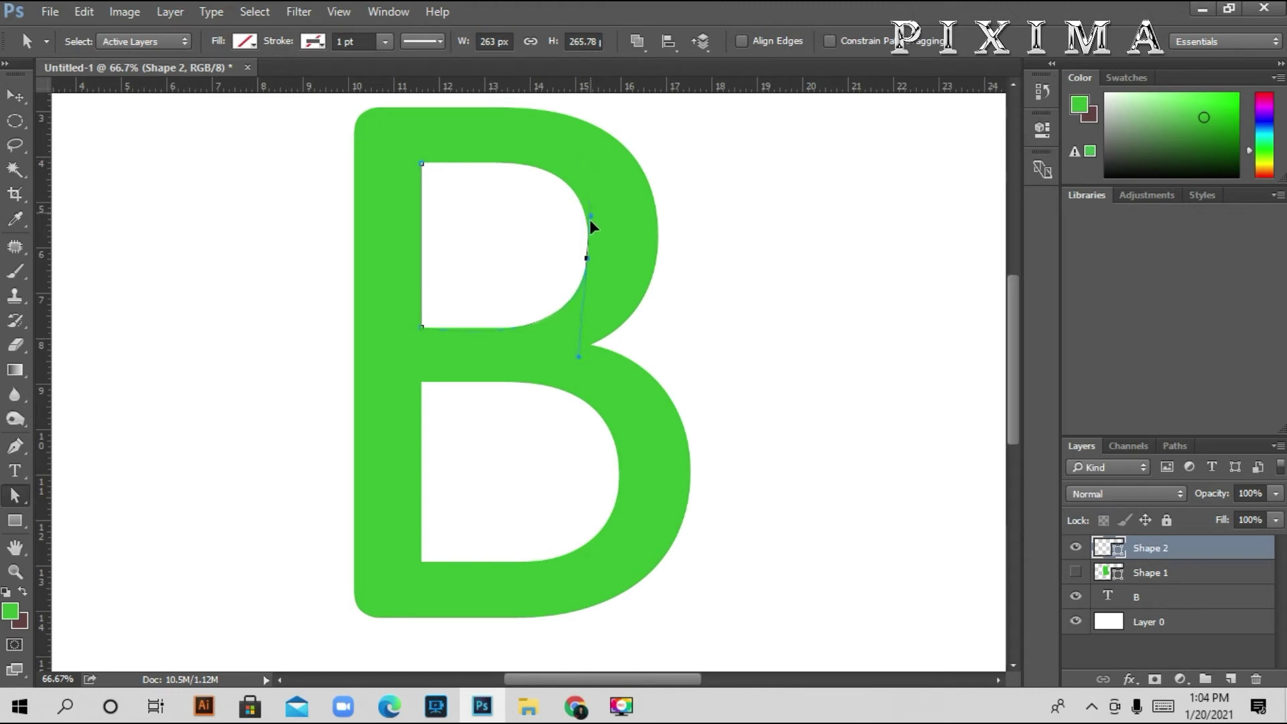
left_click_drag(590, 219, 585, 237)
key("p")
mouse_move(513, 164)
left_mouse_down()
mouse_move(431, 156)
mouse_move(427, 177)
left_mouse_up()
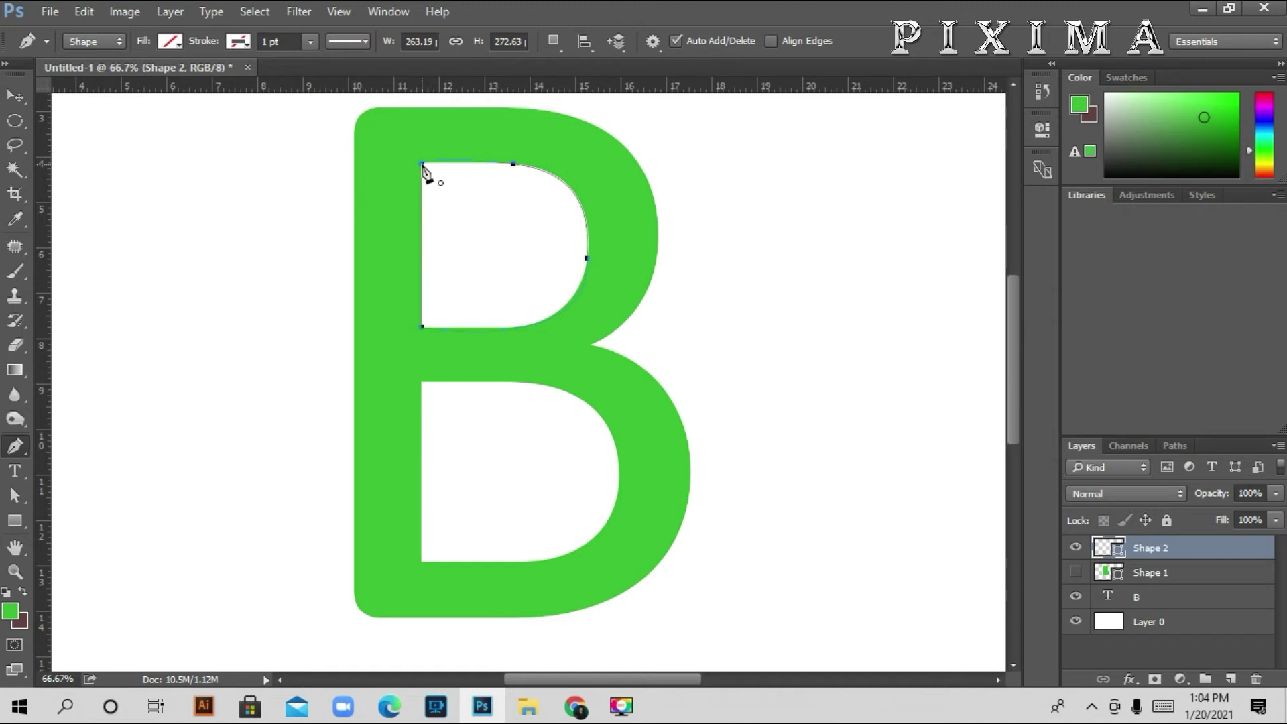
Fill the upper hole shape with white and nudge an anchor to fit the hole's edge
left_click(171, 40)
left_click(89, 140)
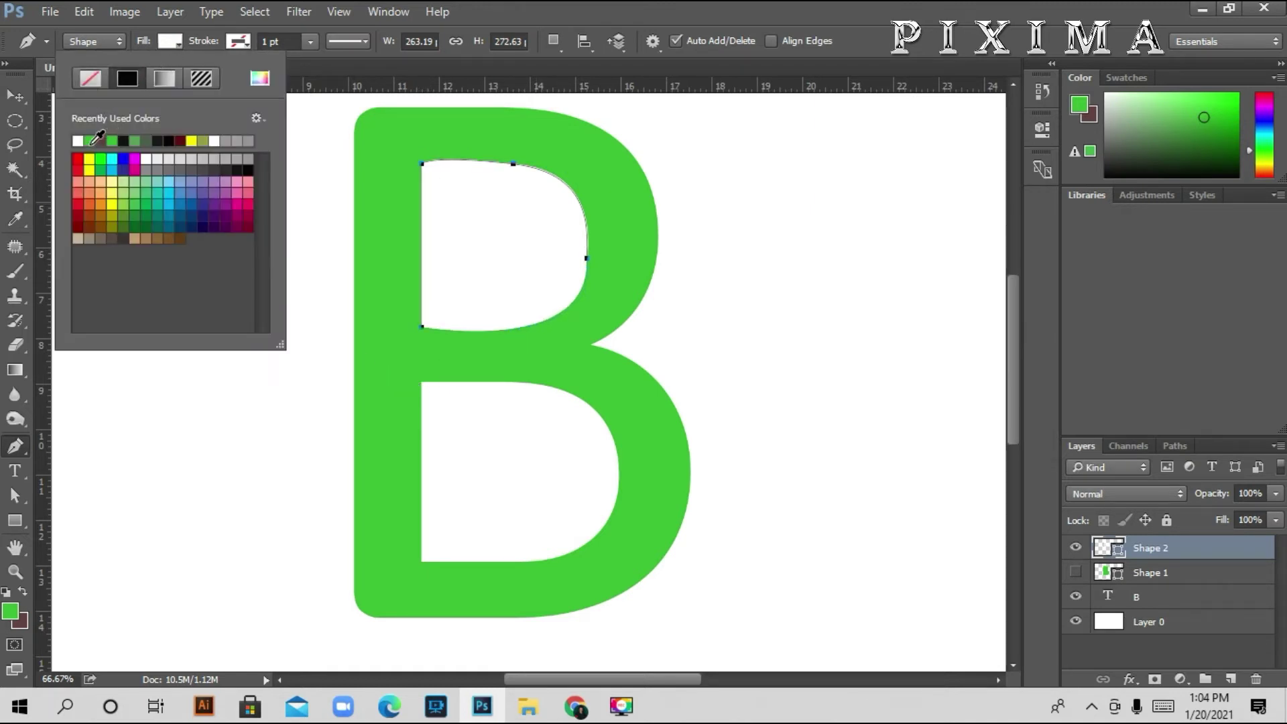
key("a")
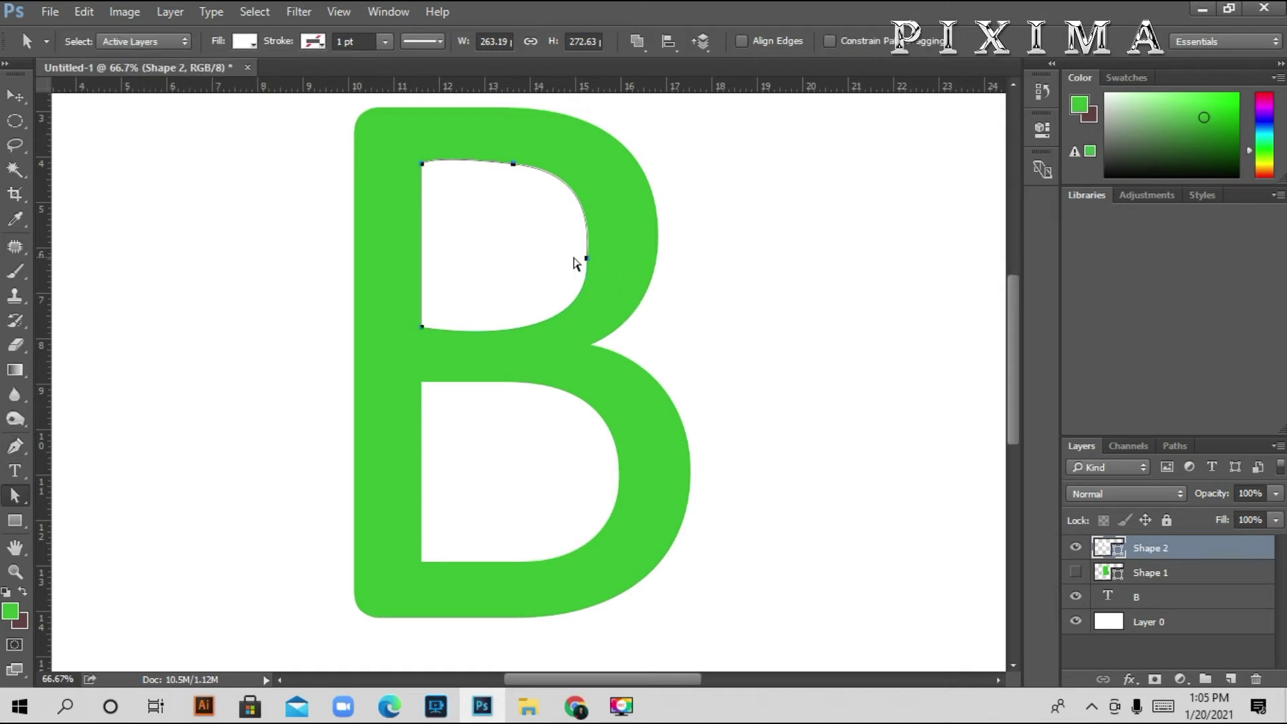
left_click(586, 259)
left_click_drag(589, 255, 585, 255)
Copy the hole shape into the lower hole, show green Shape 1, and hide the typed B
key("v")
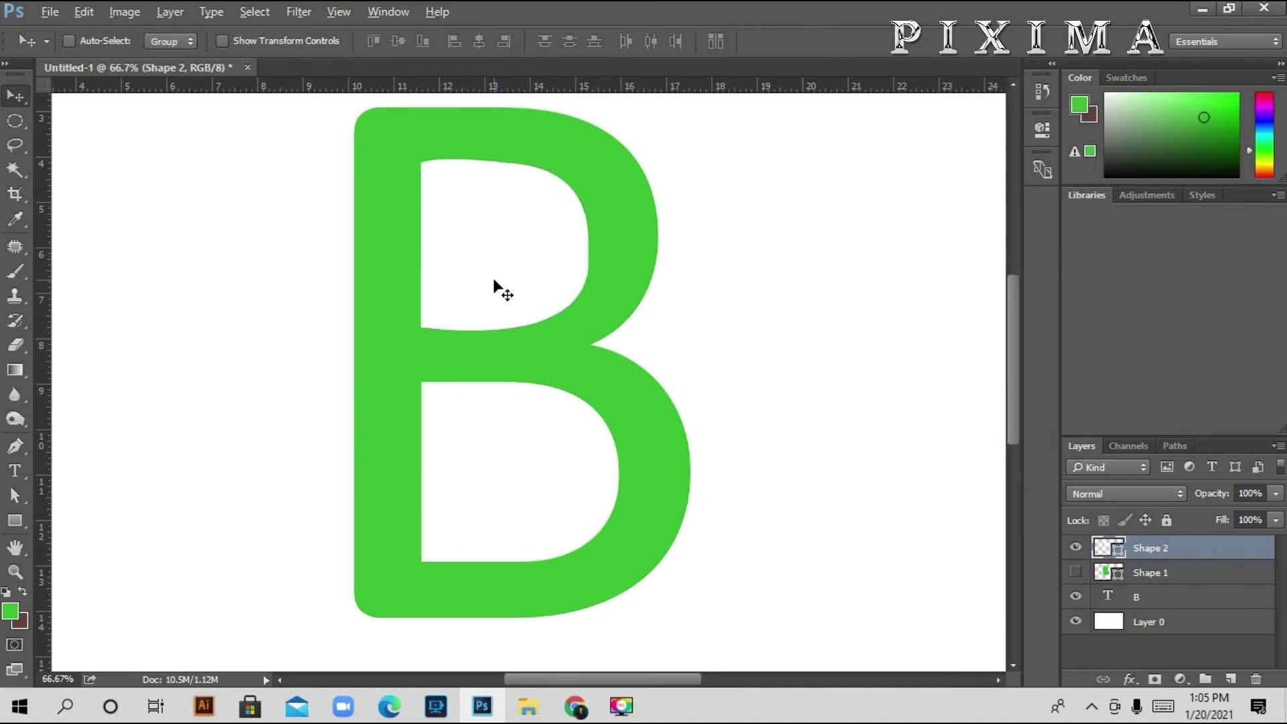
left_click_drag(495, 285, 499, 511)
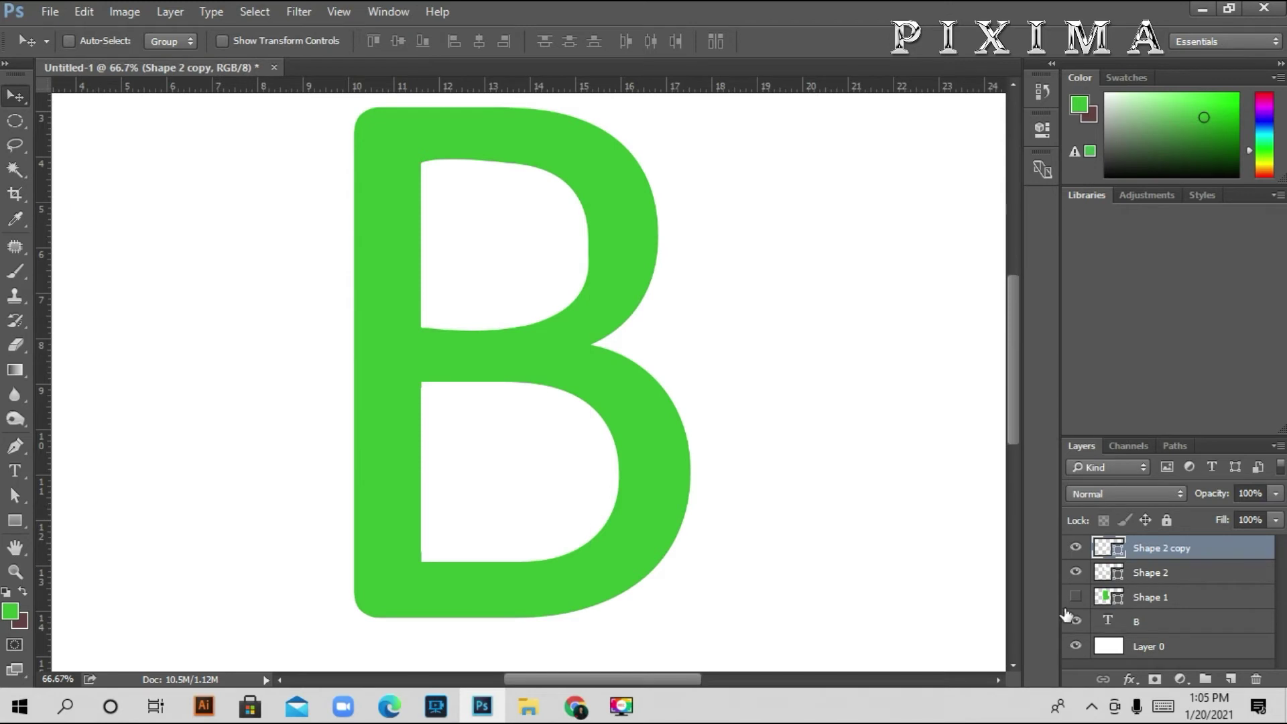
left_click(1076, 597)
left_click(1077, 621)
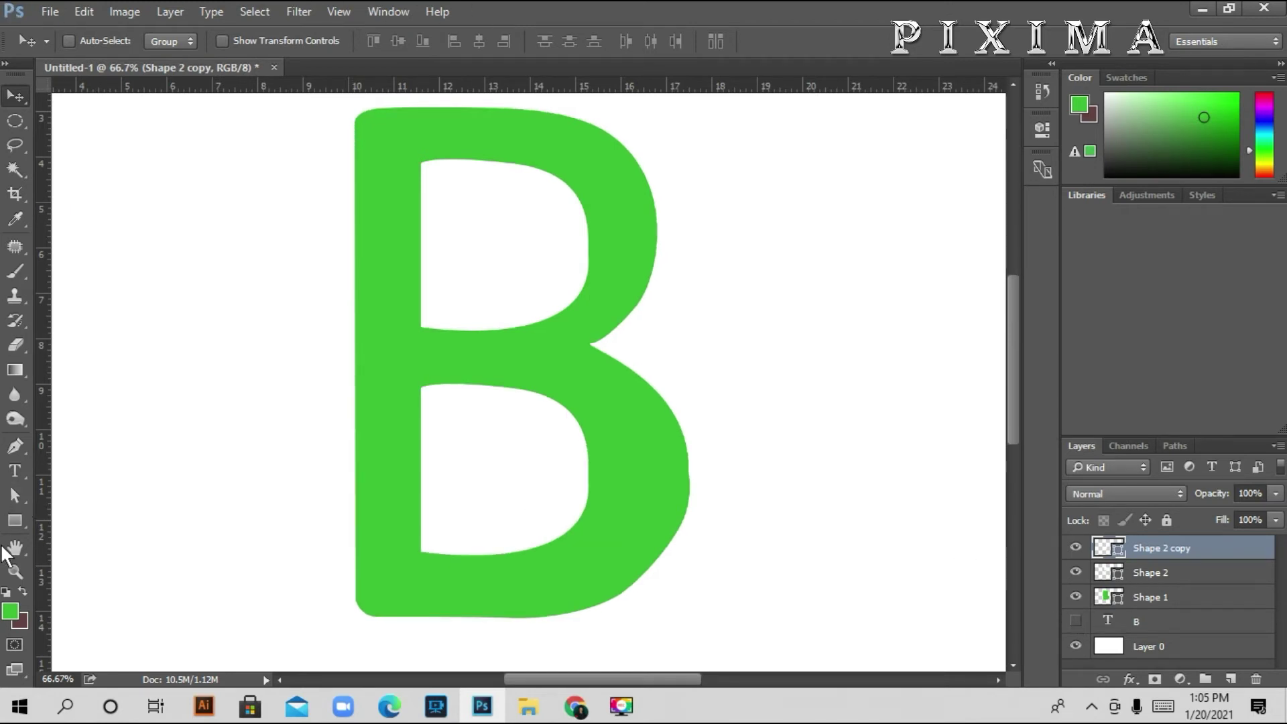
Make Shape 1 active and select an anchor on the B's lower-right curve
left_click(22, 500)
left_click(690, 502)
left_click(1132, 598)
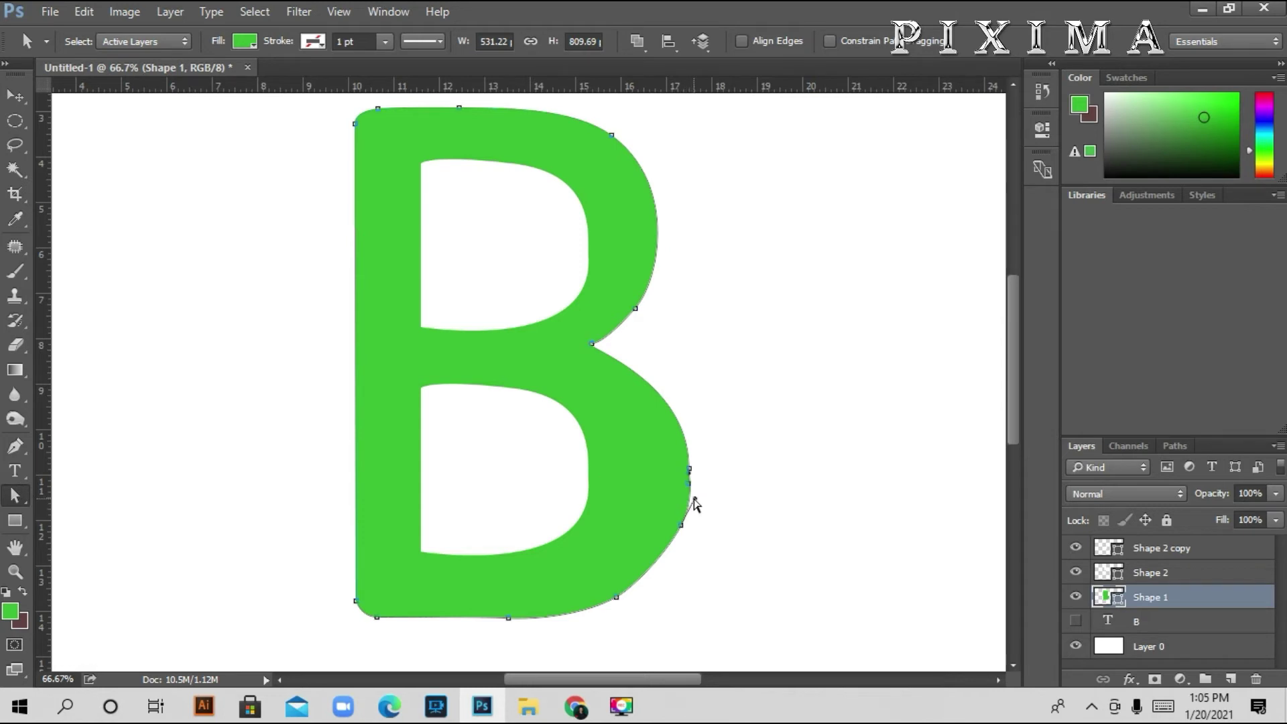
left_click(682, 521)
Adjust the lower-right curve anchor of Shape 1 and the lower hole copy's curve anchor to fit
left_click_drag(681, 521, 677, 532)
left_click(1139, 555)
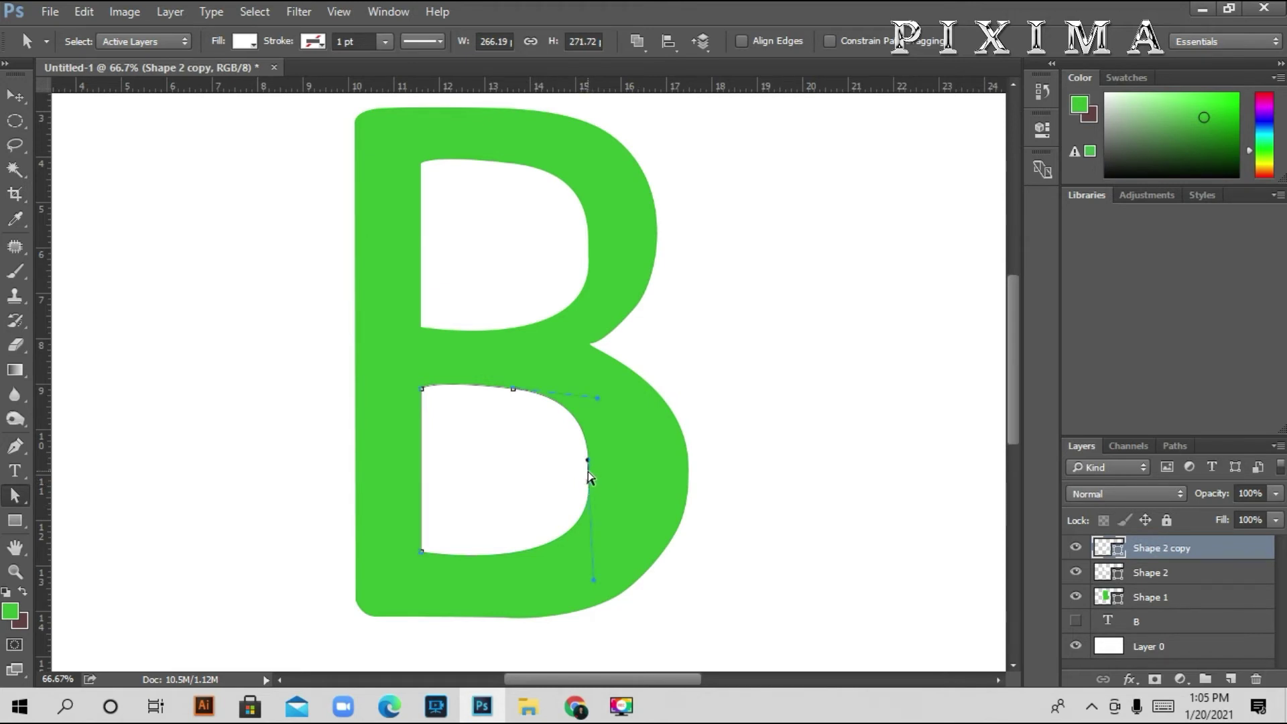
left_click_drag(589, 478, 590, 482)
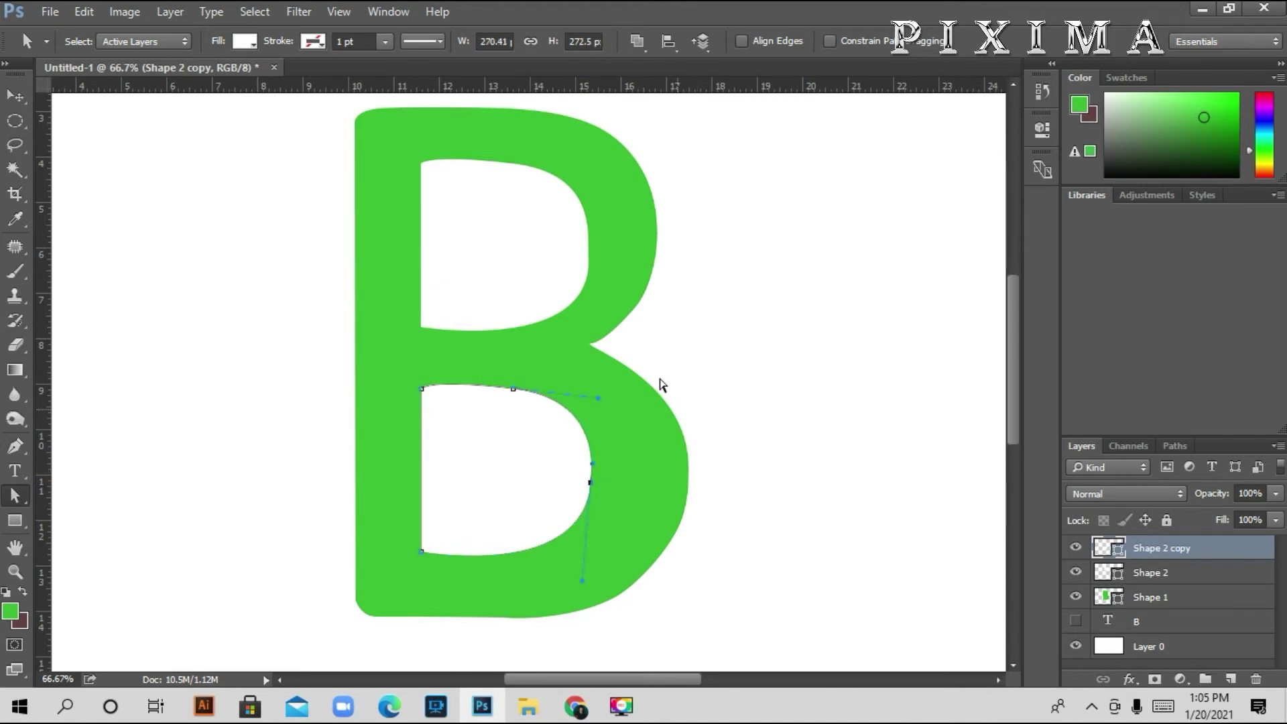
Push the upper counter's right edge slightly outward to follow the B's curve
left_click(590, 262)
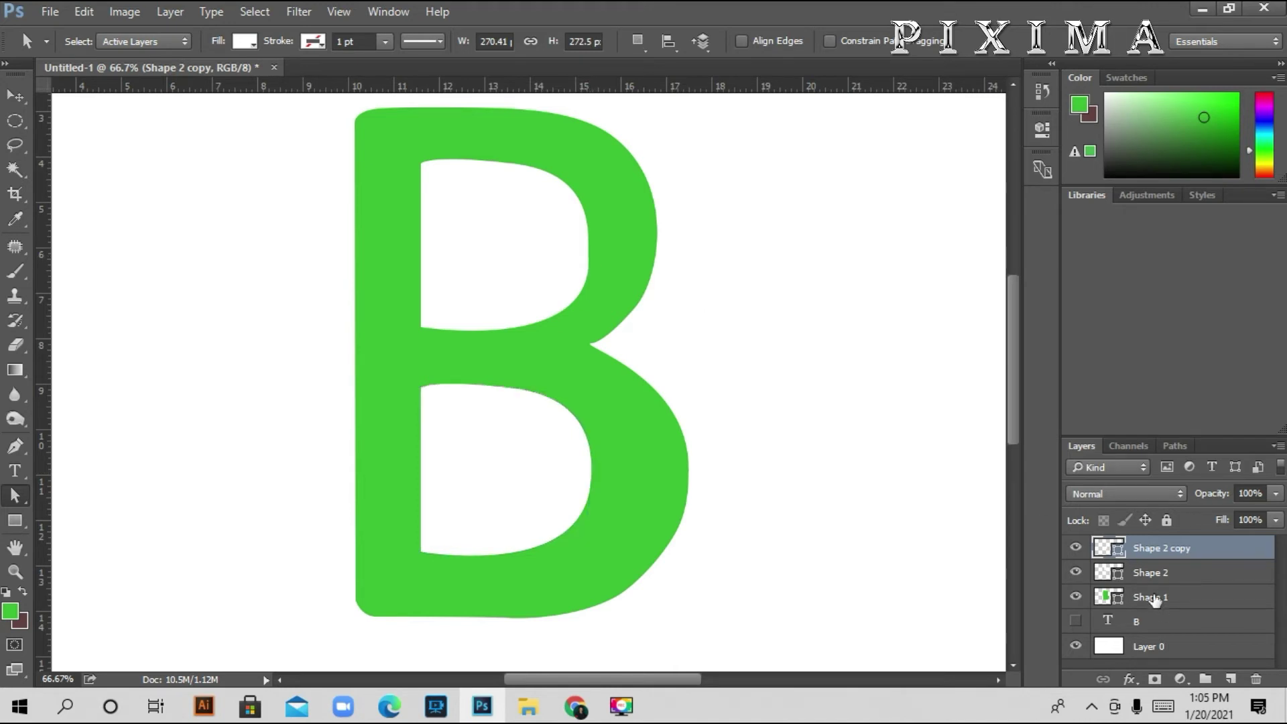
left_click(1153, 575)
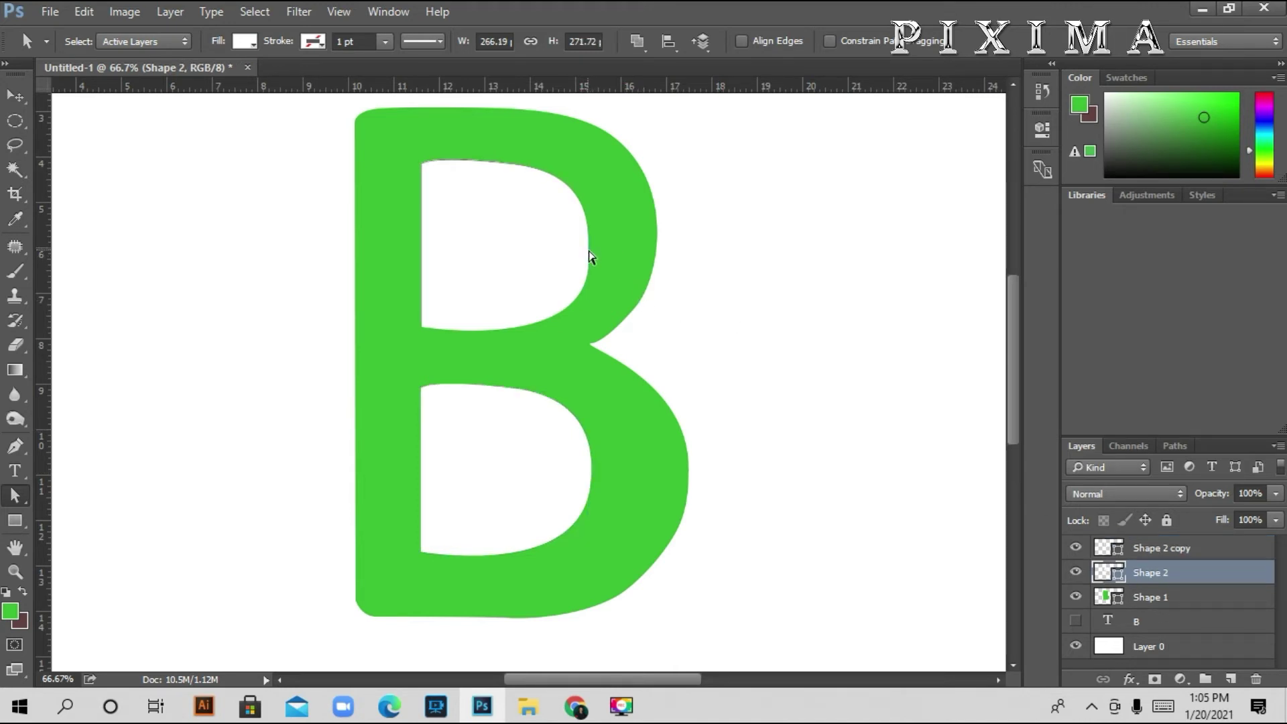
left_click_drag(590, 262, 606, 263)
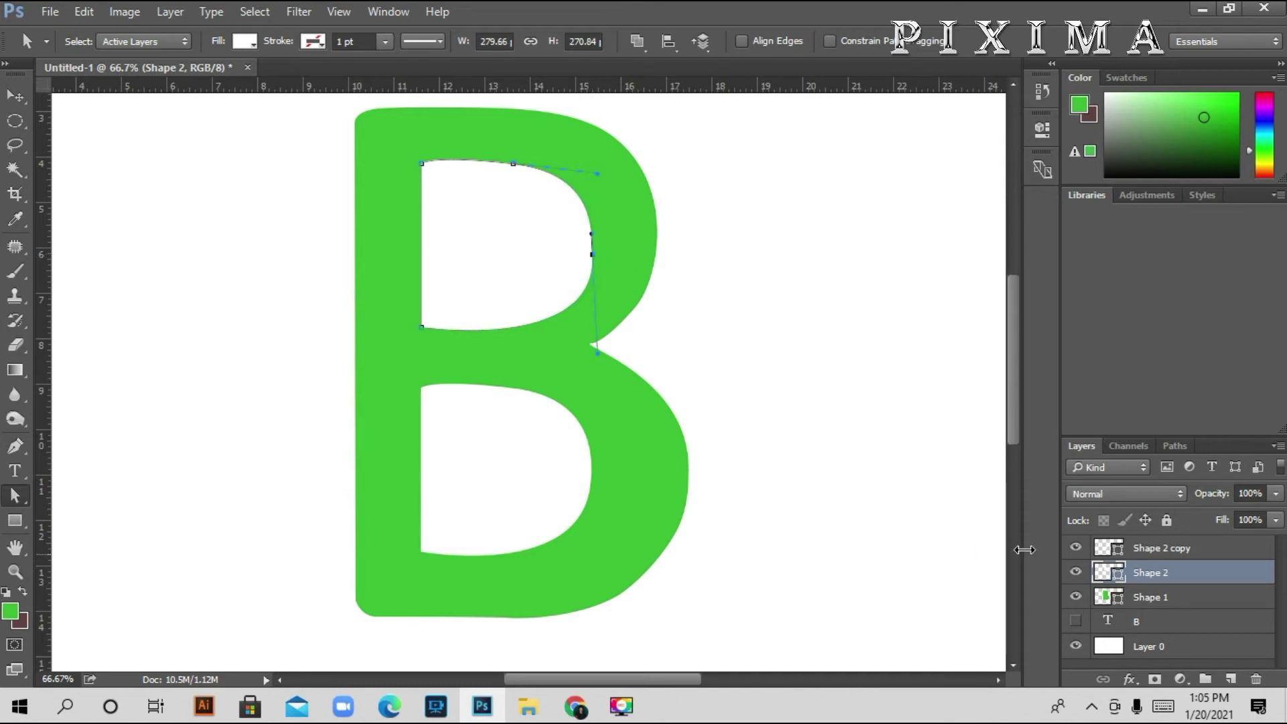
key("ctrl+minus")
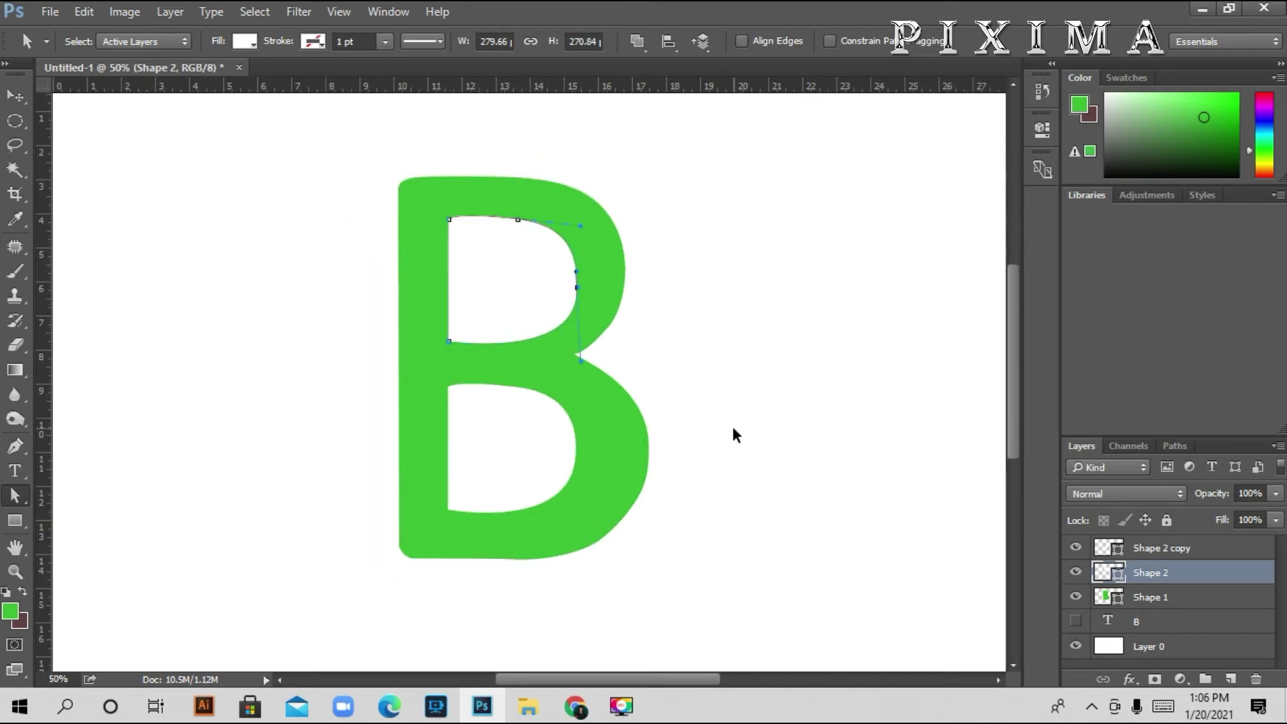
Zoom out to the whole page and undo an accidental move of the counter shape
key("ctrl+minus")
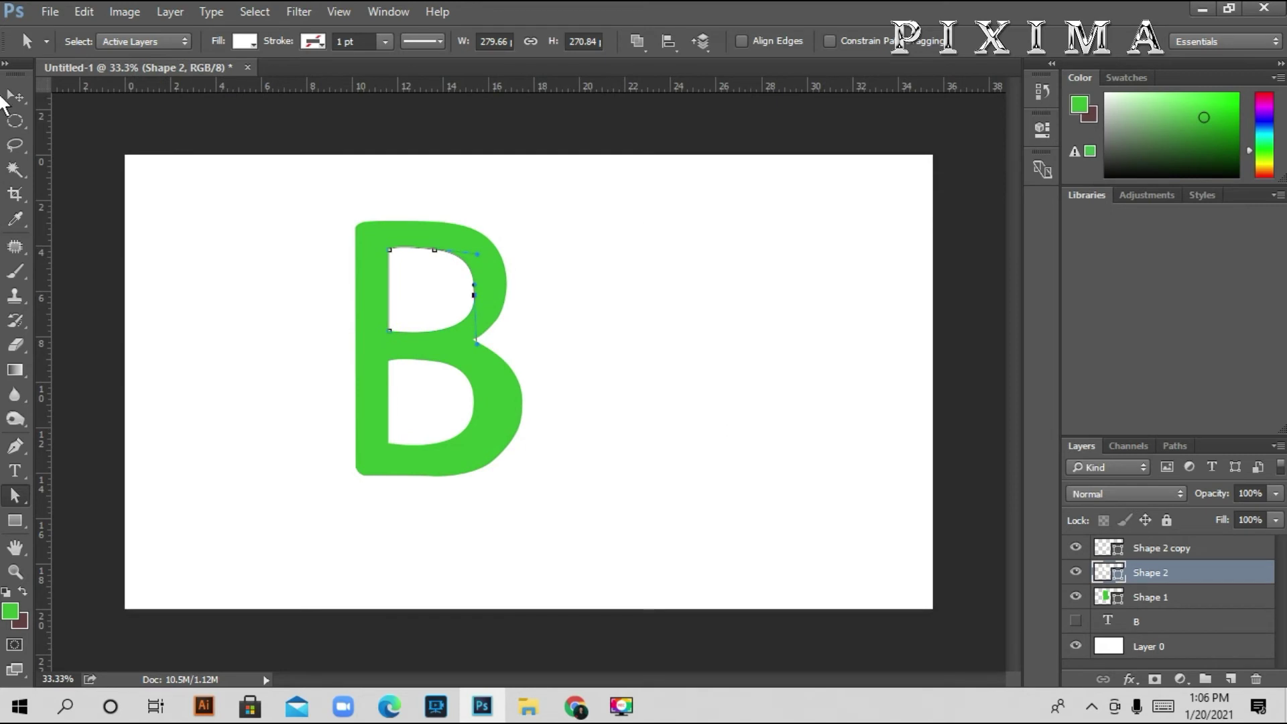
left_click(9, 99)
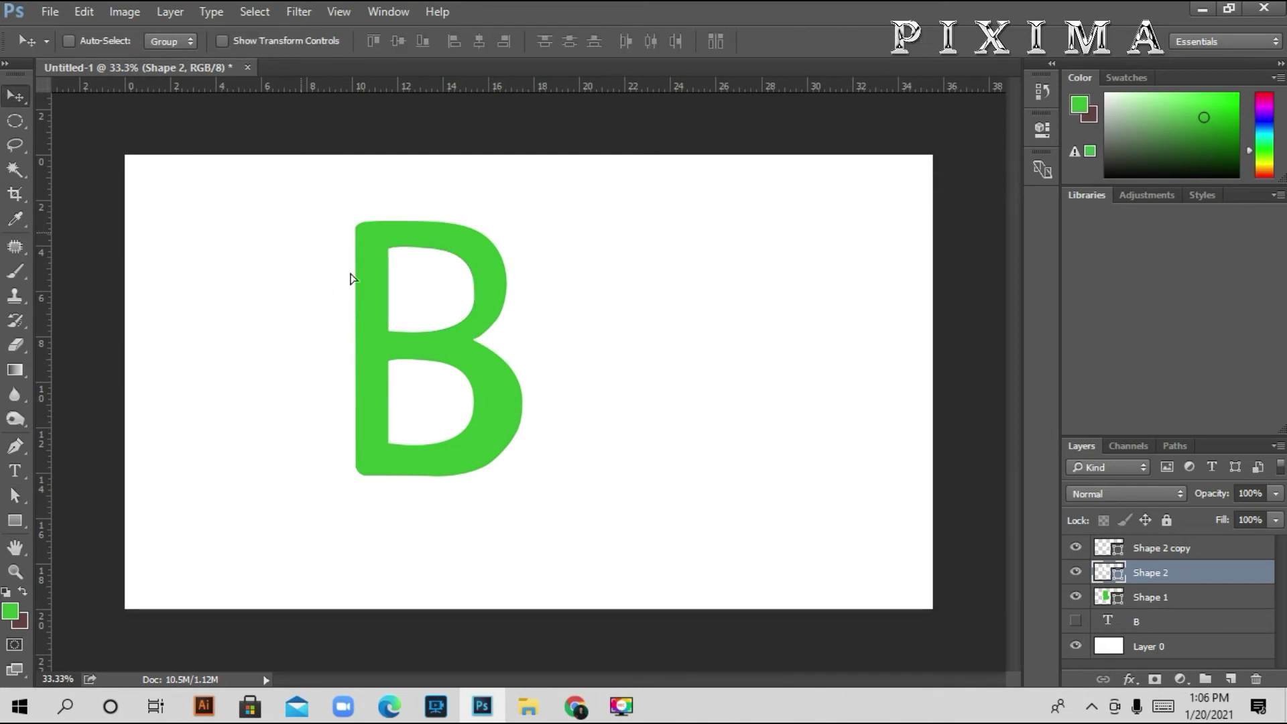
left_click_drag(308, 244, 496, 412)
key("ctrl+z")
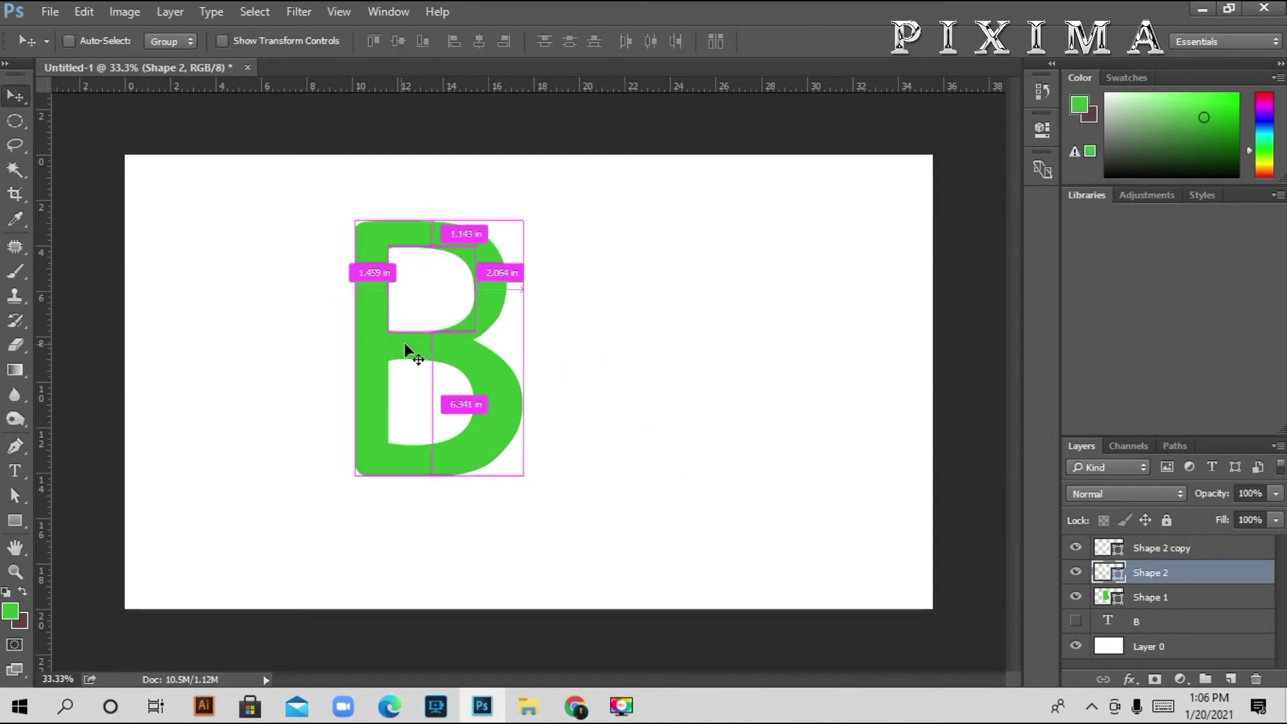
Show the original typed B and place it beside the rebuilt B
left_click(1185, 621)
left_click_drag(167, 151, 469, 375)
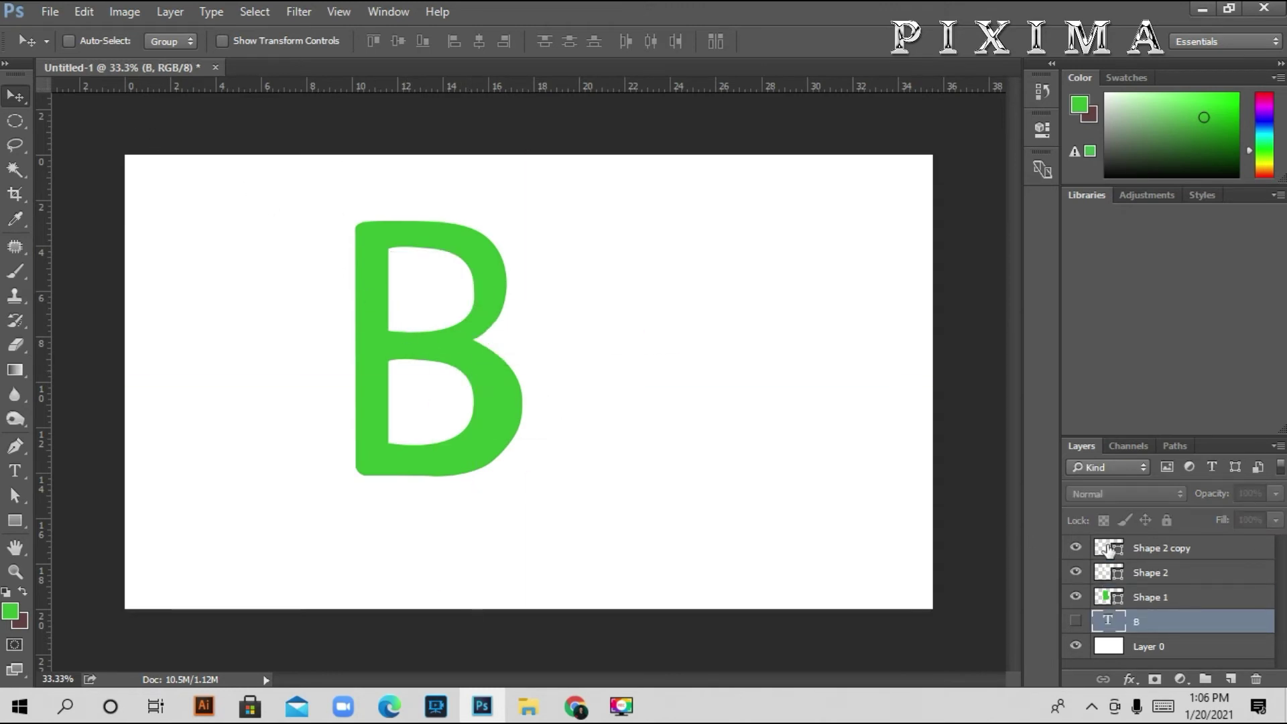
left_click(1076, 622)
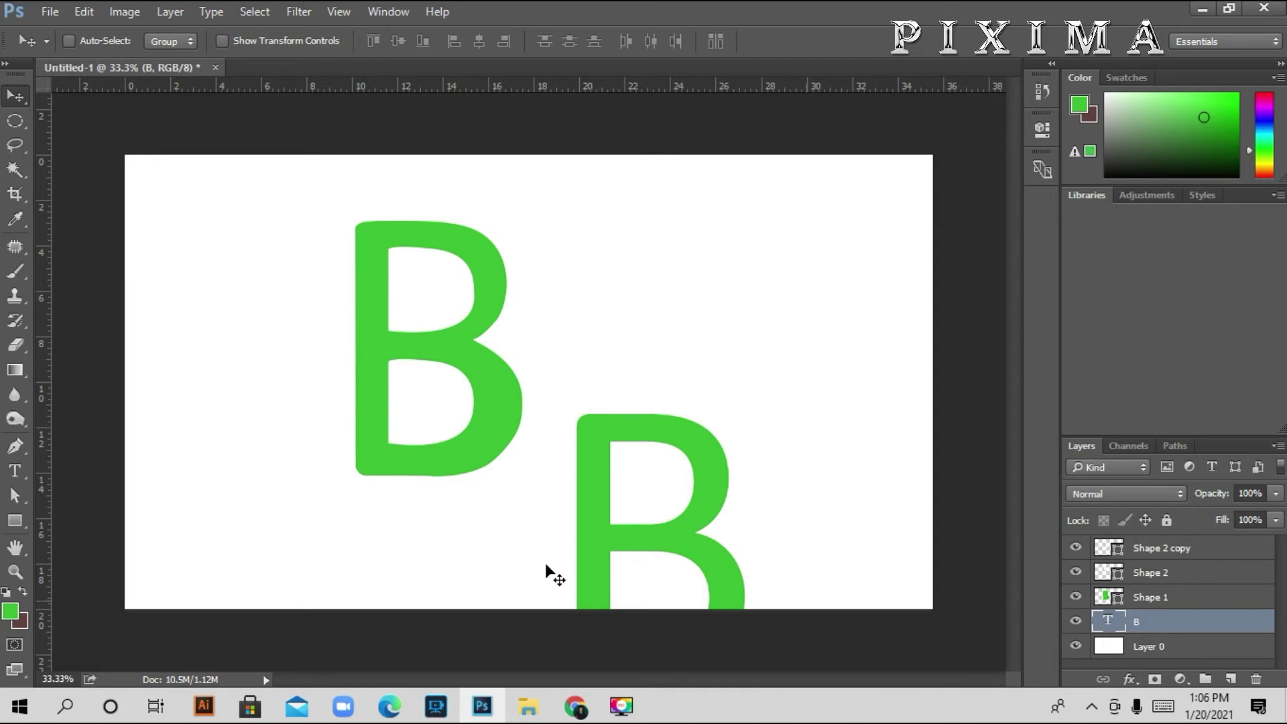
left_click_drag(676, 528, 663, 361)
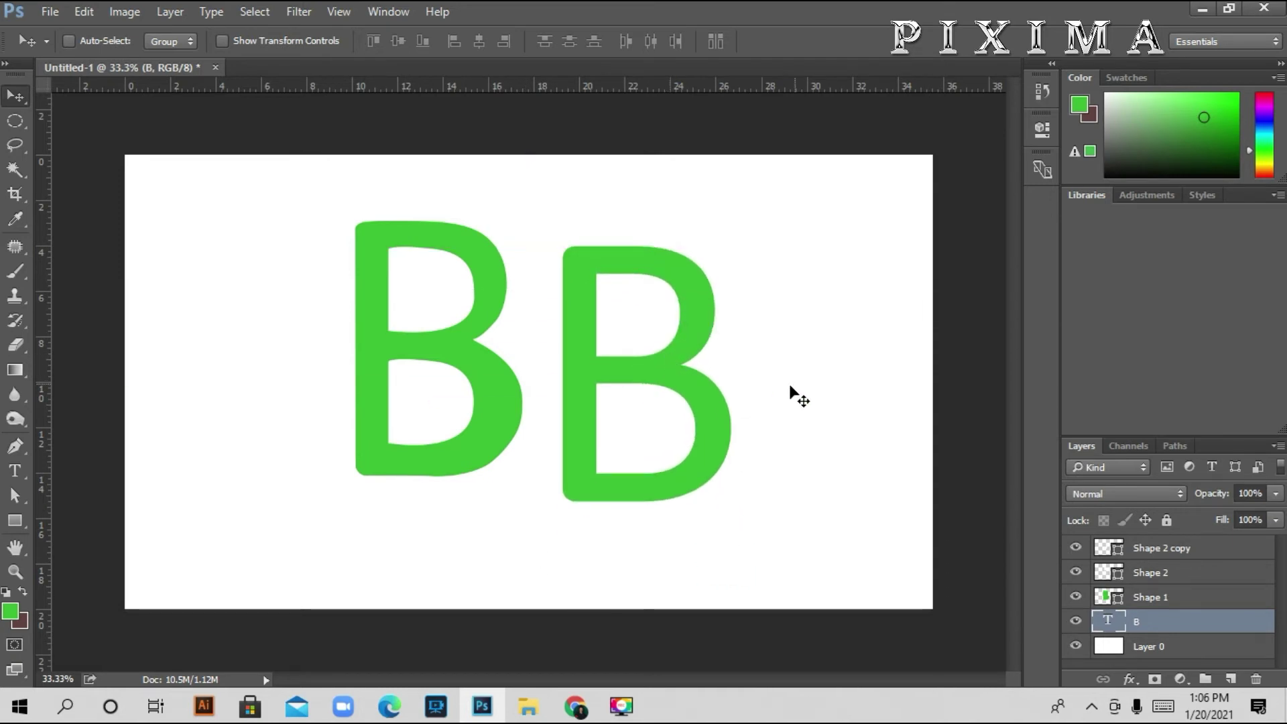
left_click_drag(43, 158, 81, 137)
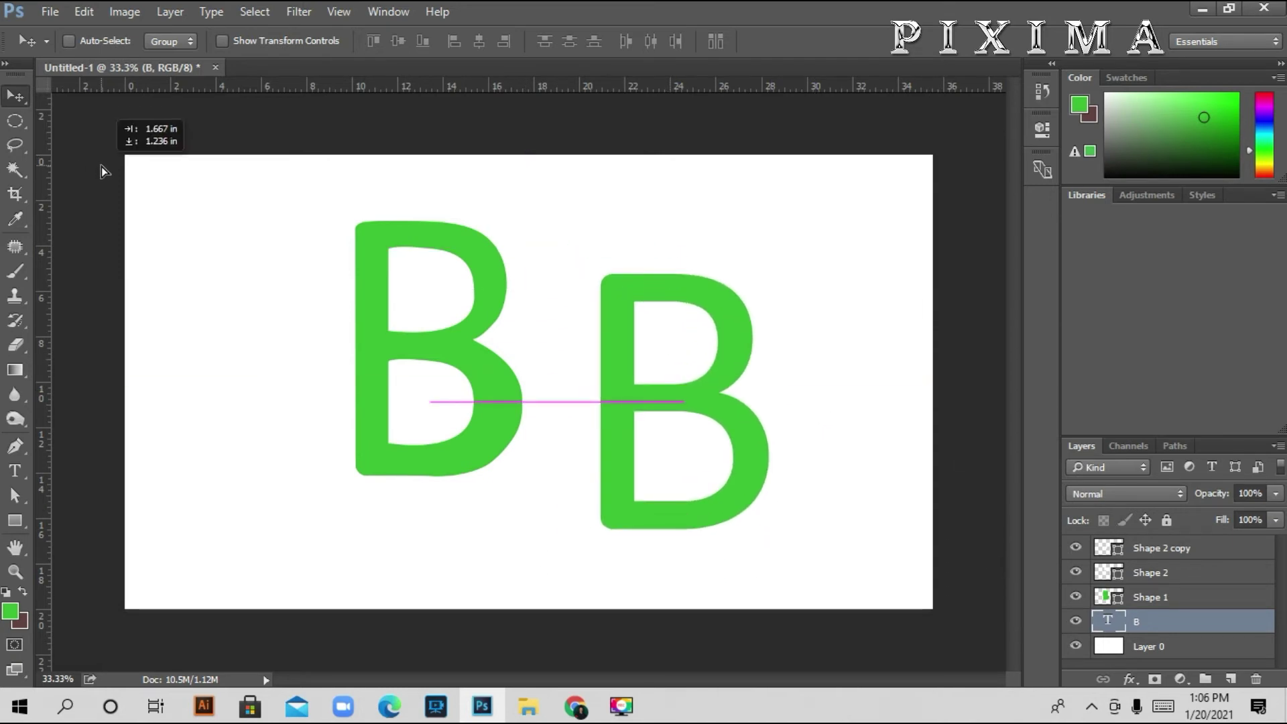
Realign the white background layer with the canvas and stack it above the typed B
left_click(1183, 648)
mouse_move(375, 278)
left_mouse_down()
mouse_move(620, 405)
mouse_move(281, 190)
left_mouse_up()
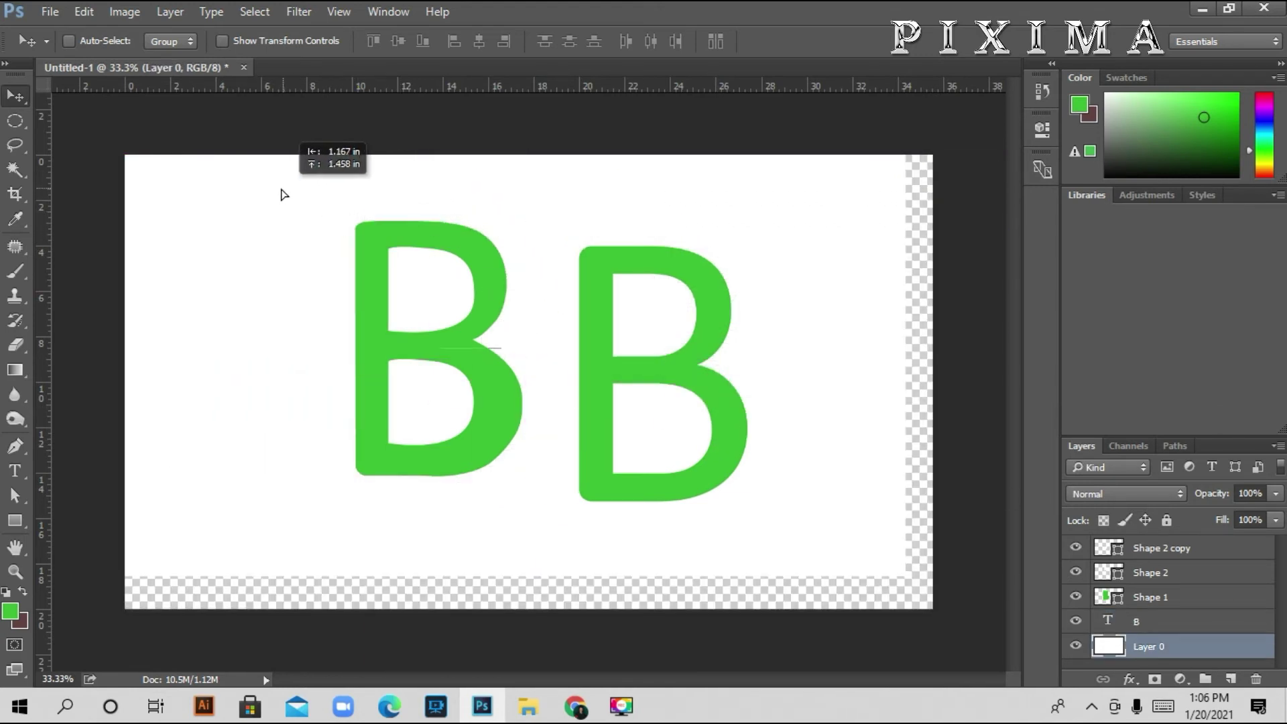
left_click_drag(281, 194, 309, 227)
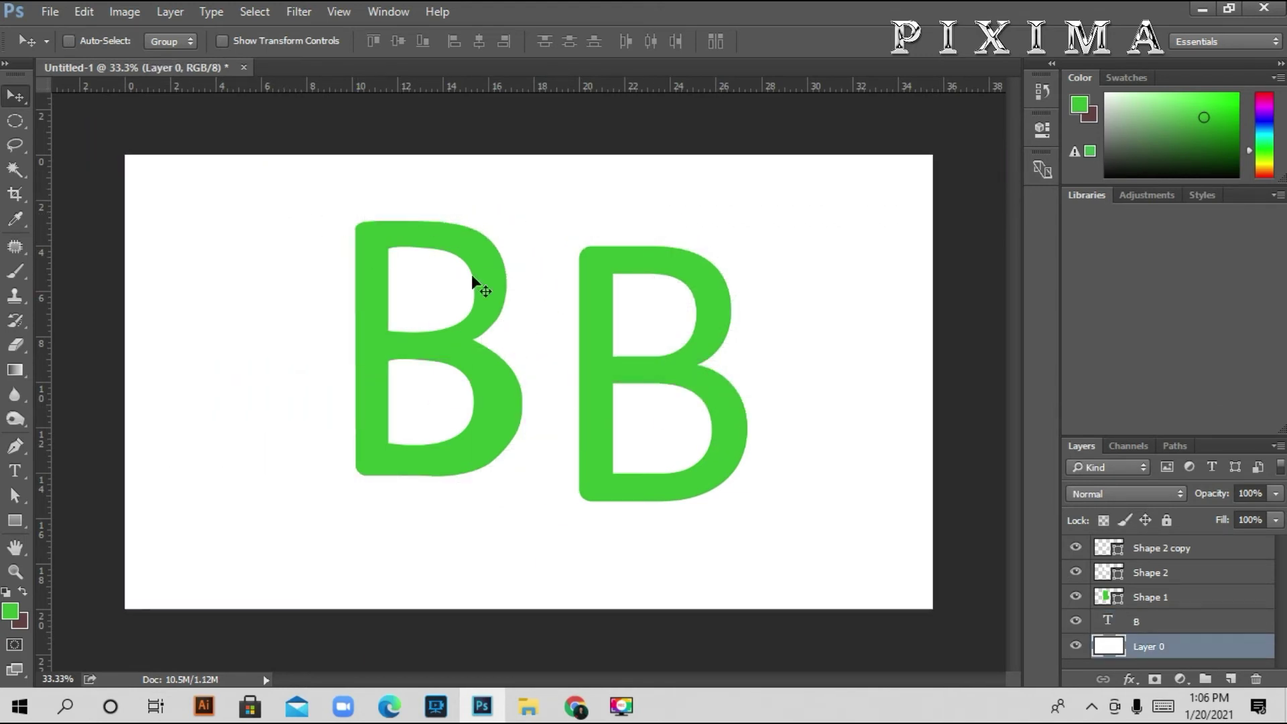
left_click_drag(1159, 645, 1146, 550)
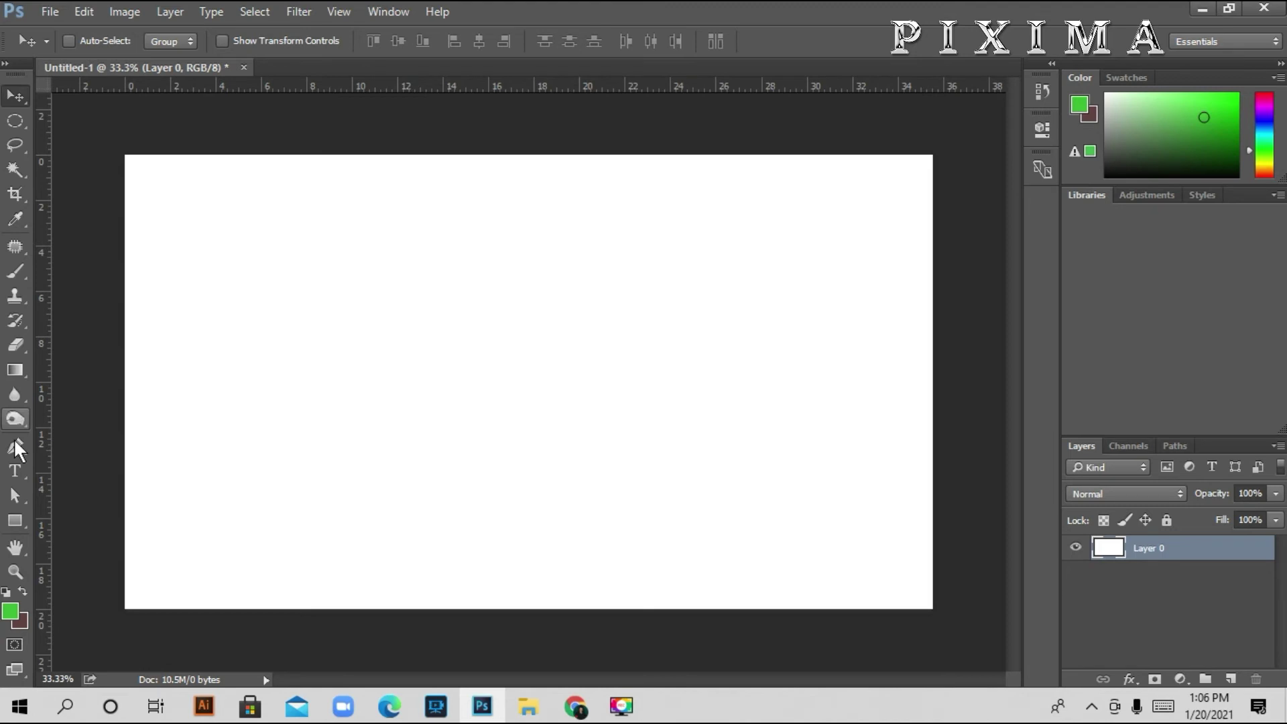
Type a capital C as a new text layer and commit it
left_click(15, 471)
left_click(501, 358)
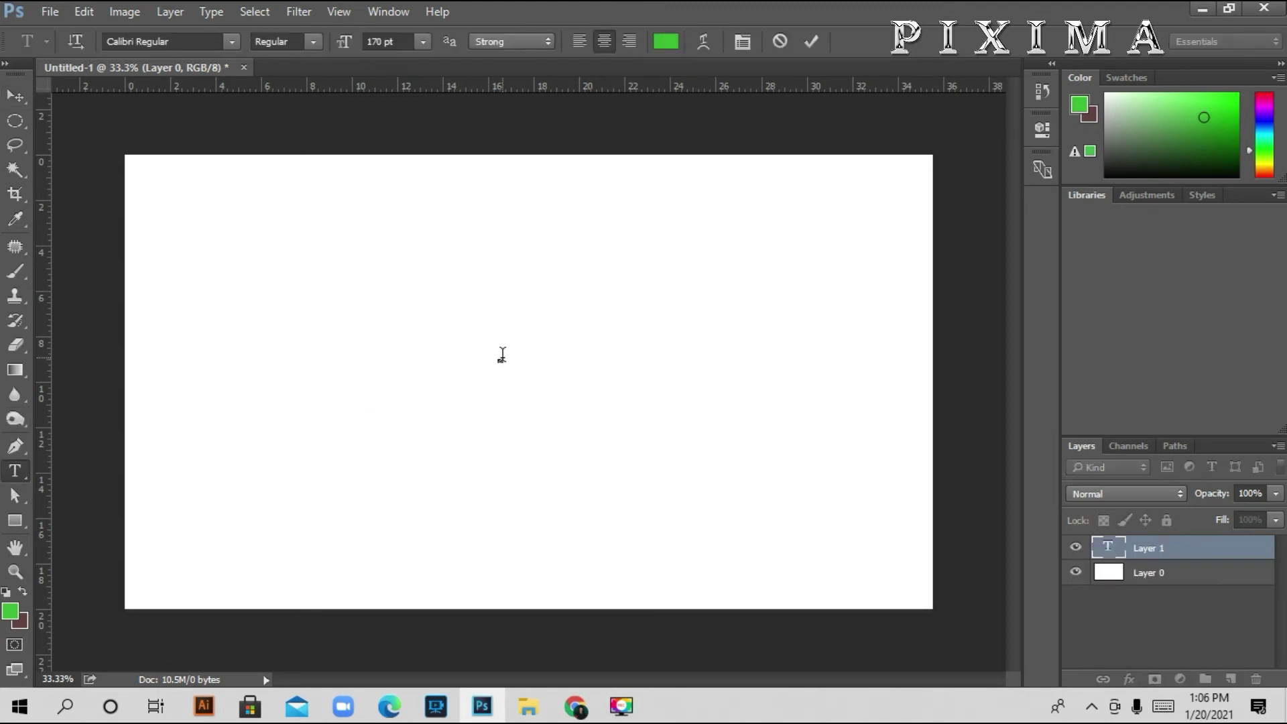
type("c")
type("C")
left_click_drag(500, 348, 455, 366)
key("BackSpace")
left_click(810, 42)
Scale the C up to 1636.2 pt and centre it on the canvas
key("v")
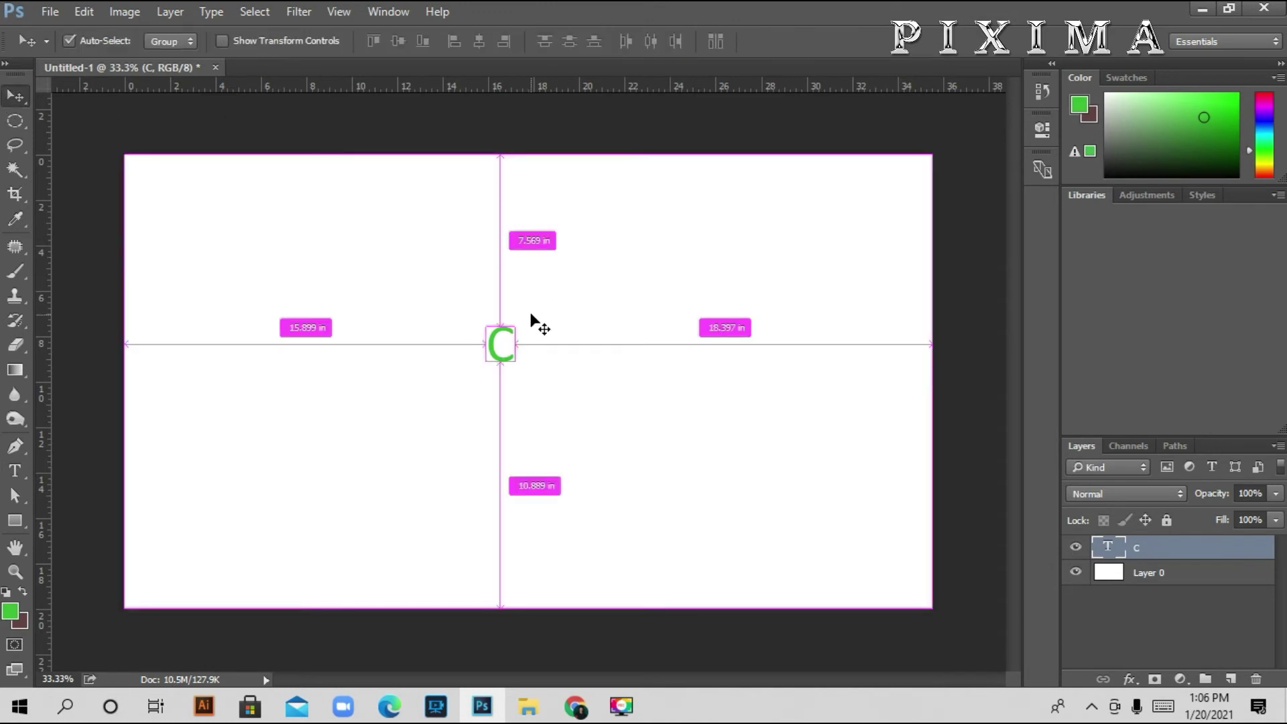
key("ctrl+t")
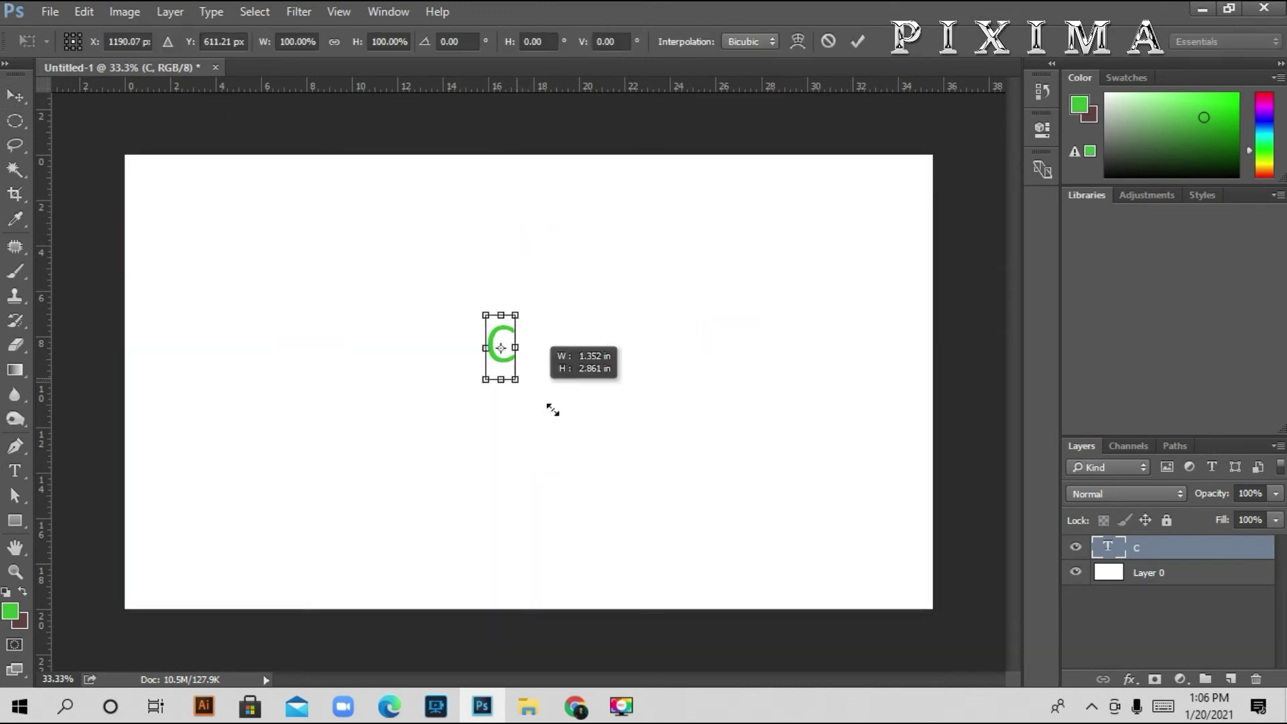
left_click_drag(520, 381, 690, 534)
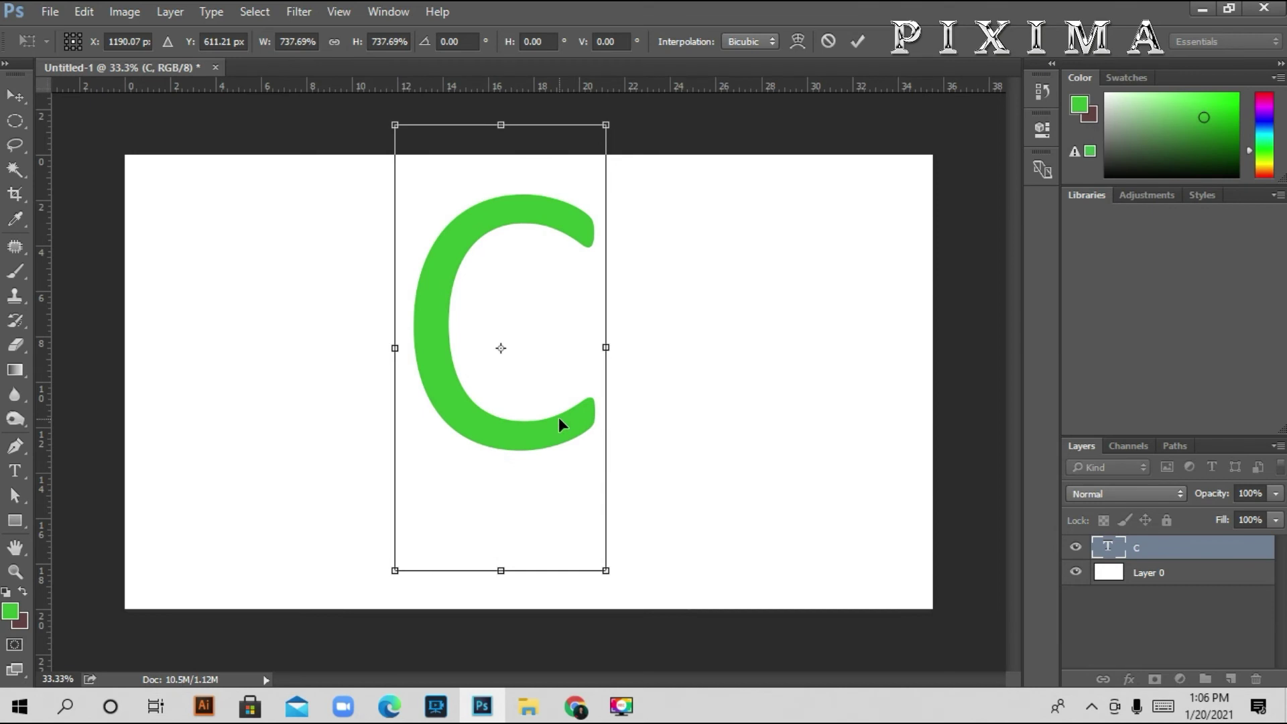
left_click_drag(561, 420, 582, 454)
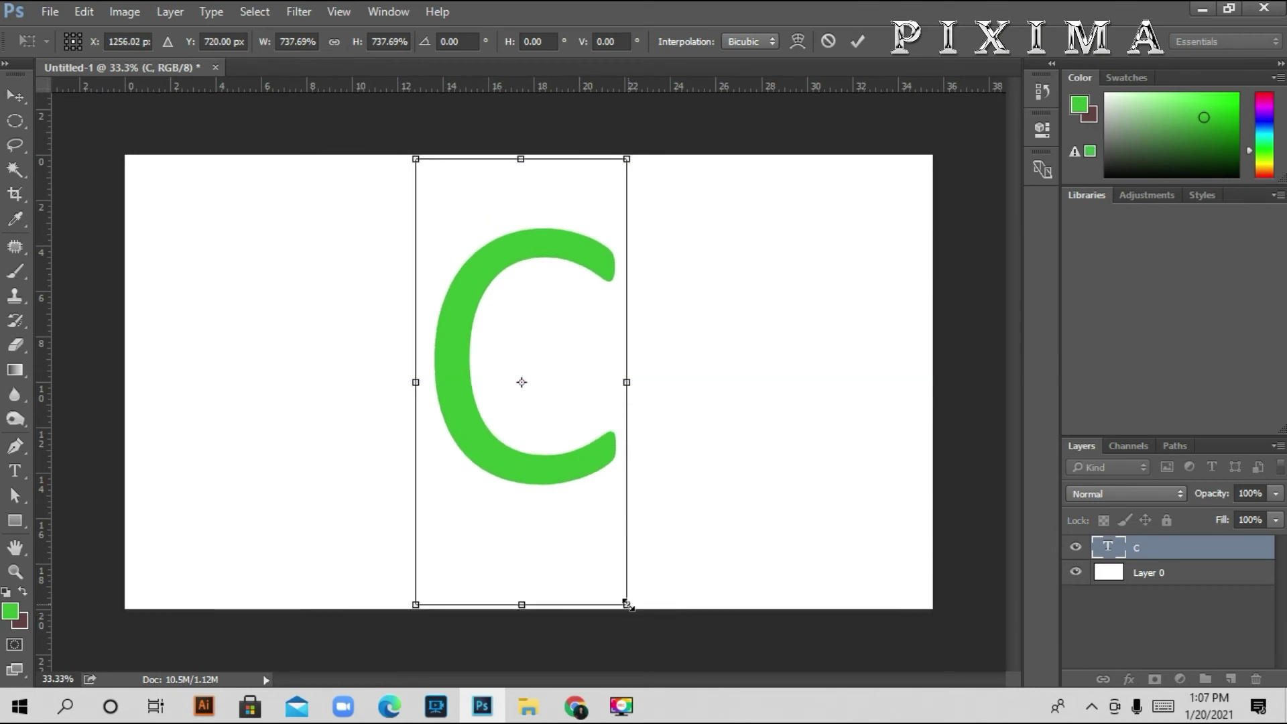
left_click_drag(627, 605, 684, 667)
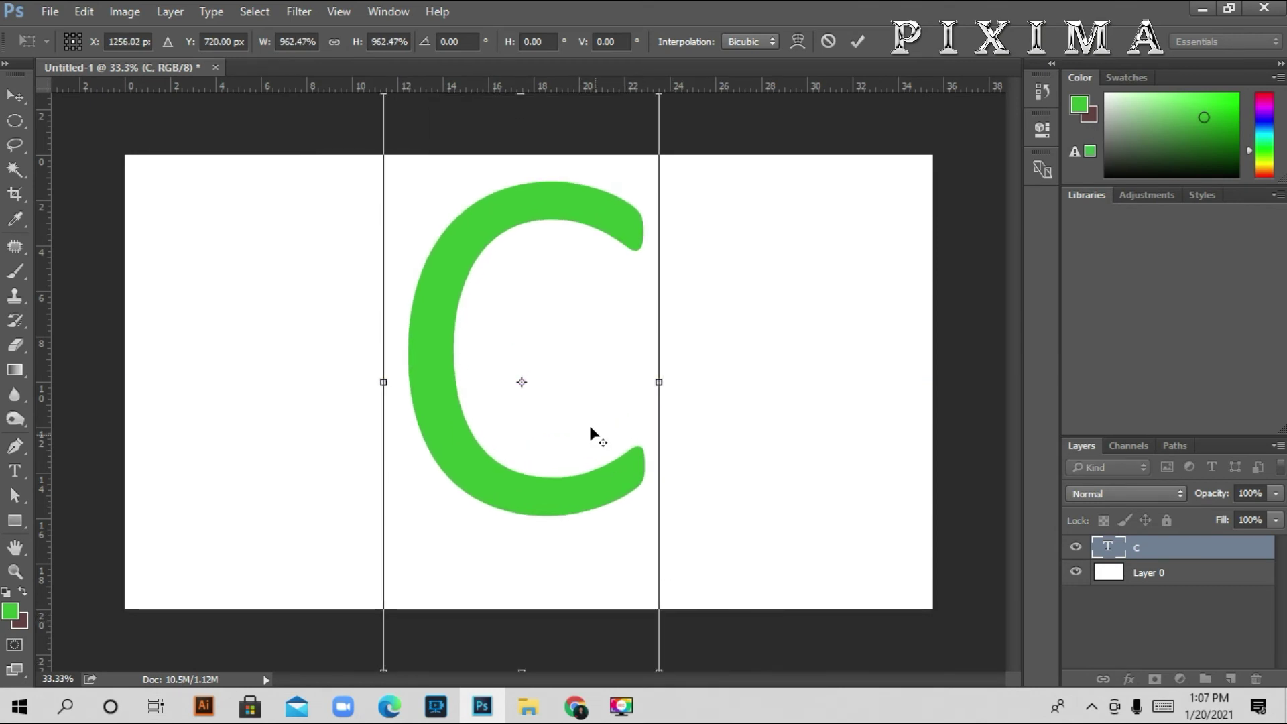
left_click_drag(561, 496, 561, 517)
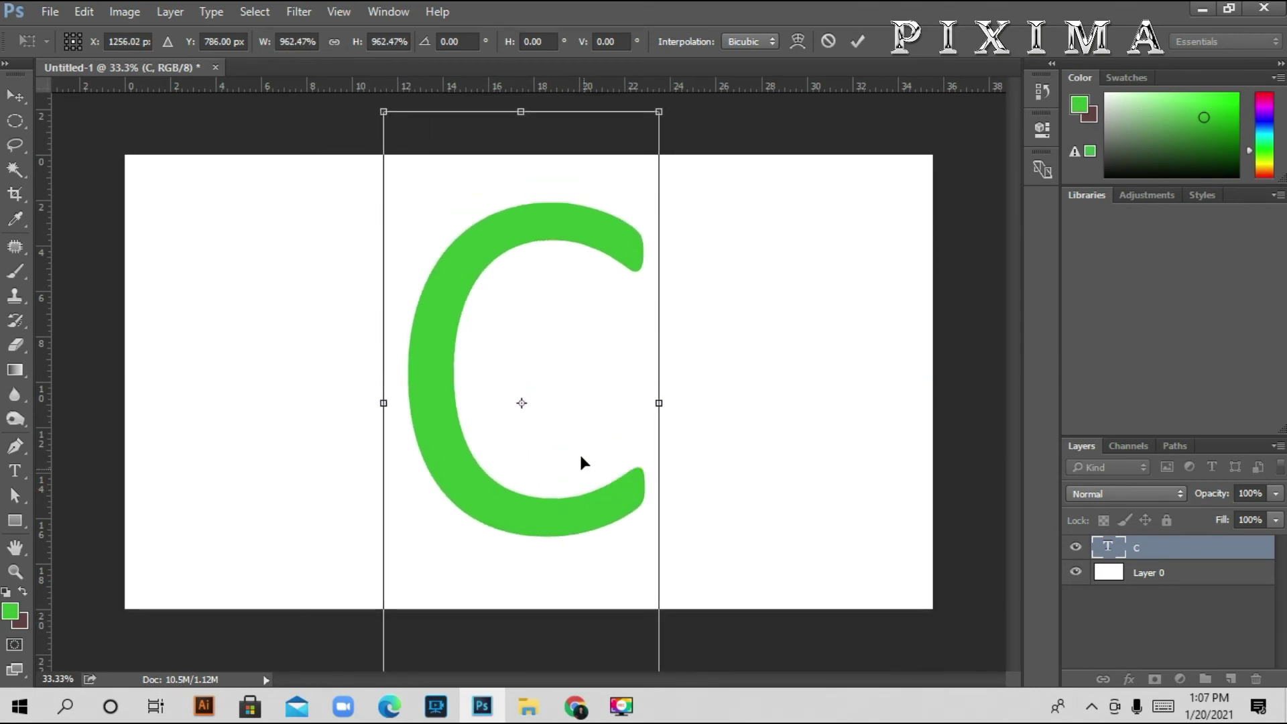
left_click(849, 39)
key("t")
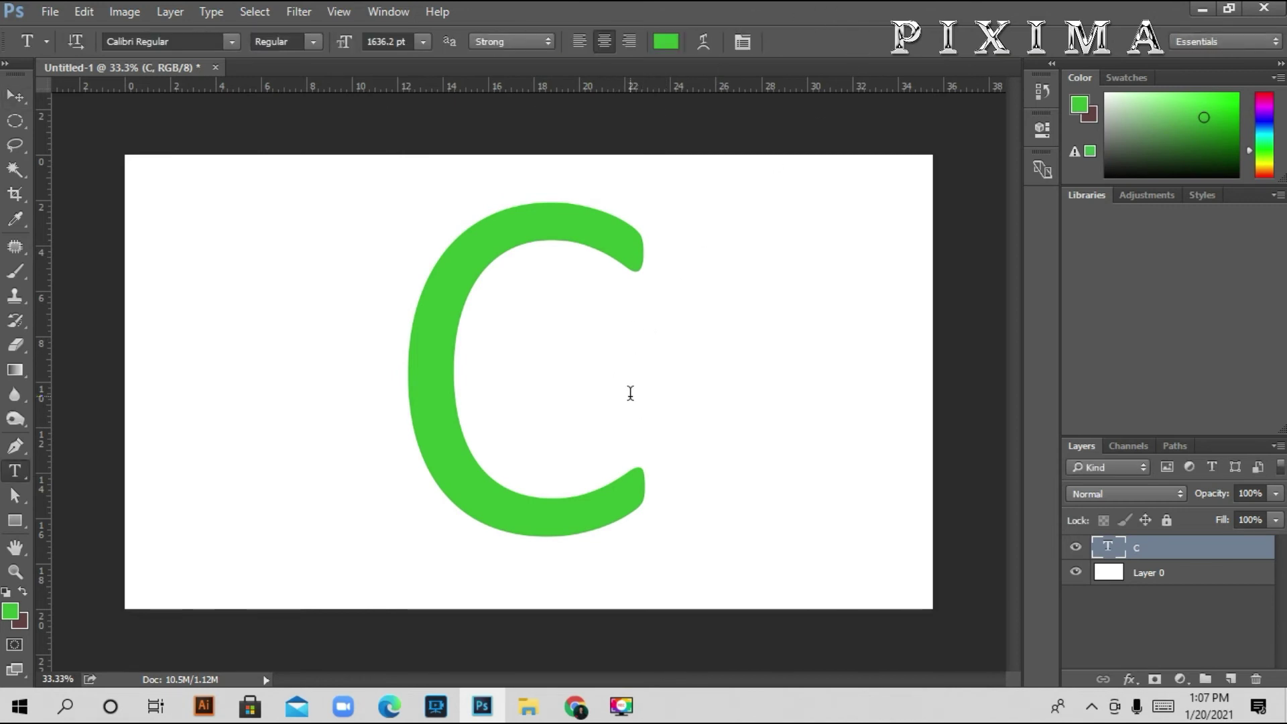
Change the green C's font to Candara Bold and commit the change
double_click(645, 238)
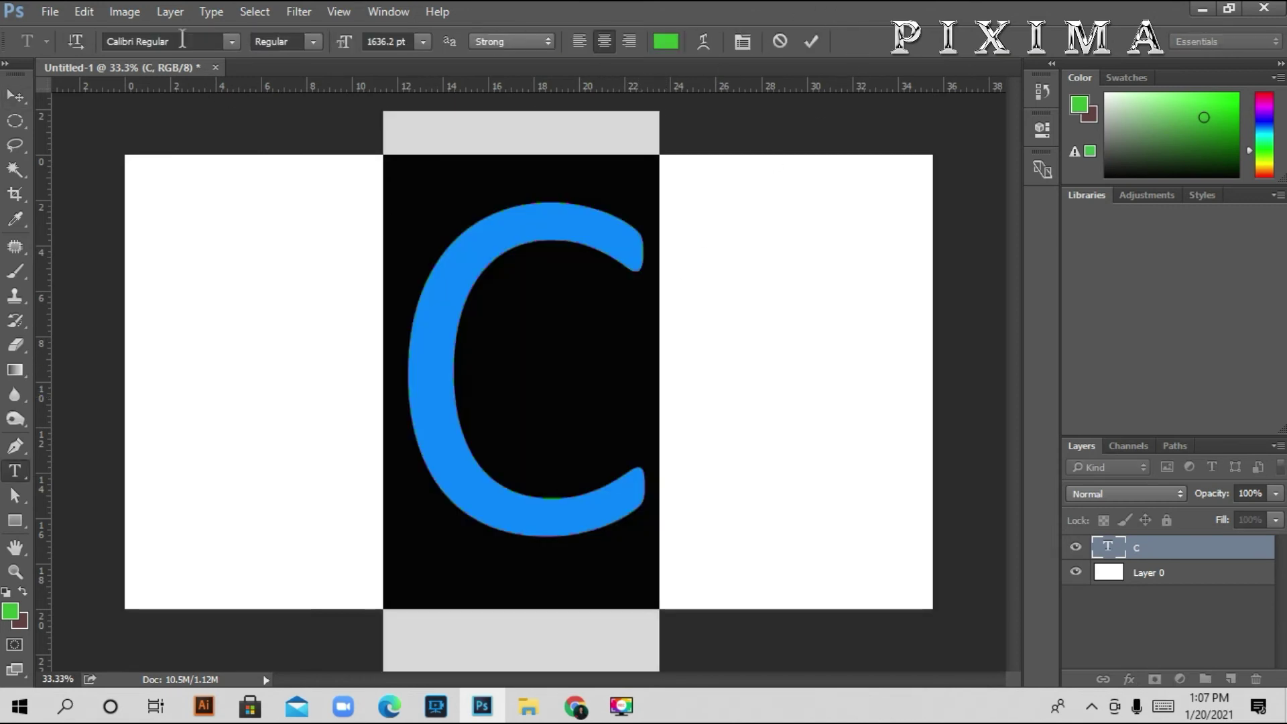
left_click(231, 42)
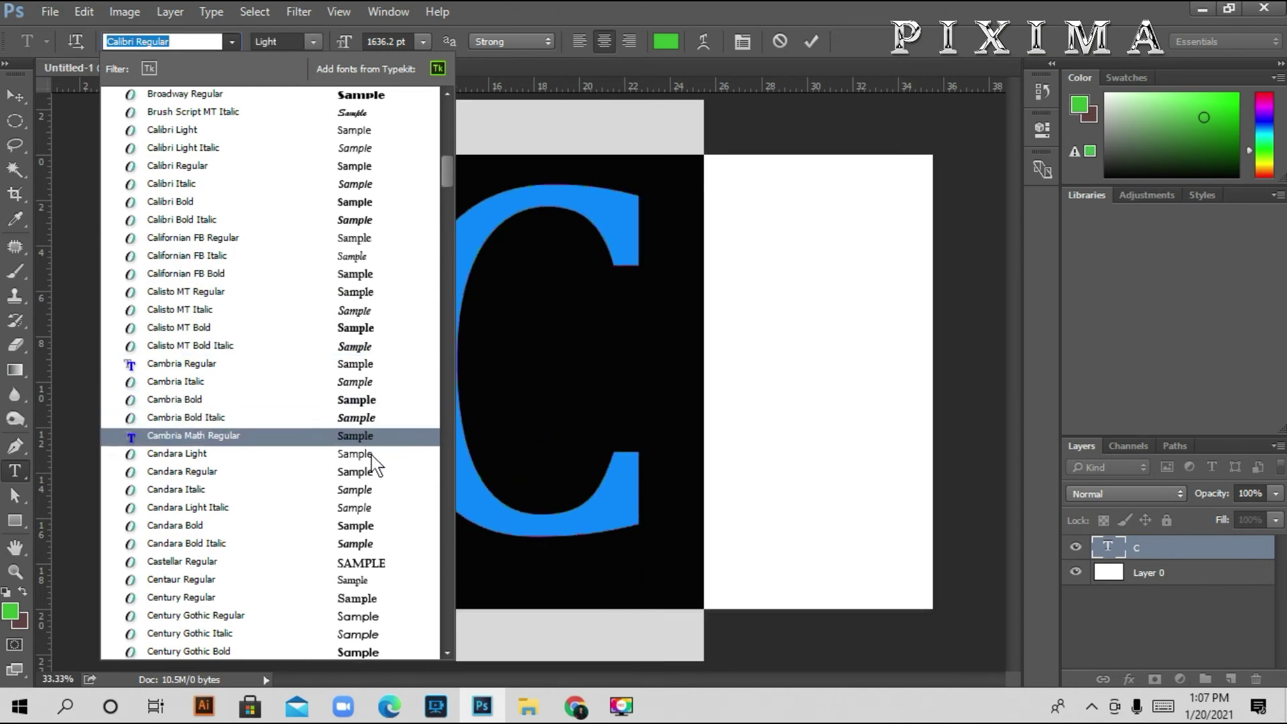
scroll(375, 481, "down", 1)
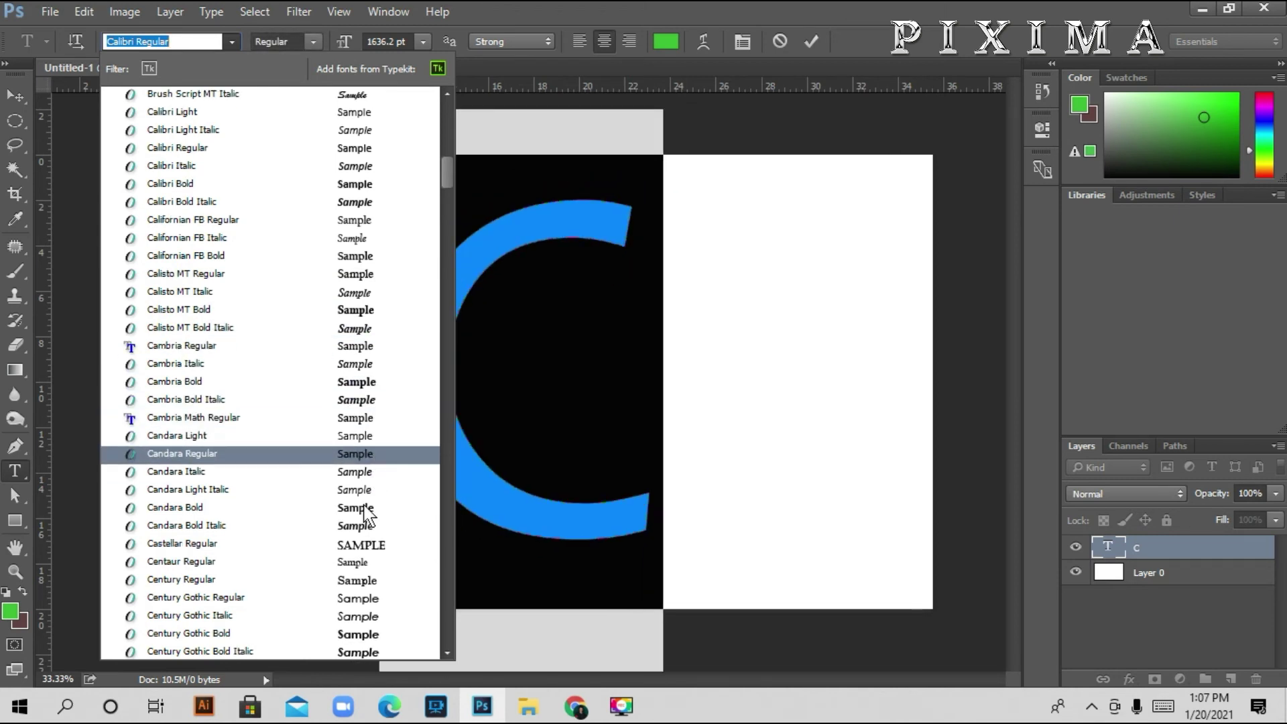
left_click(368, 513)
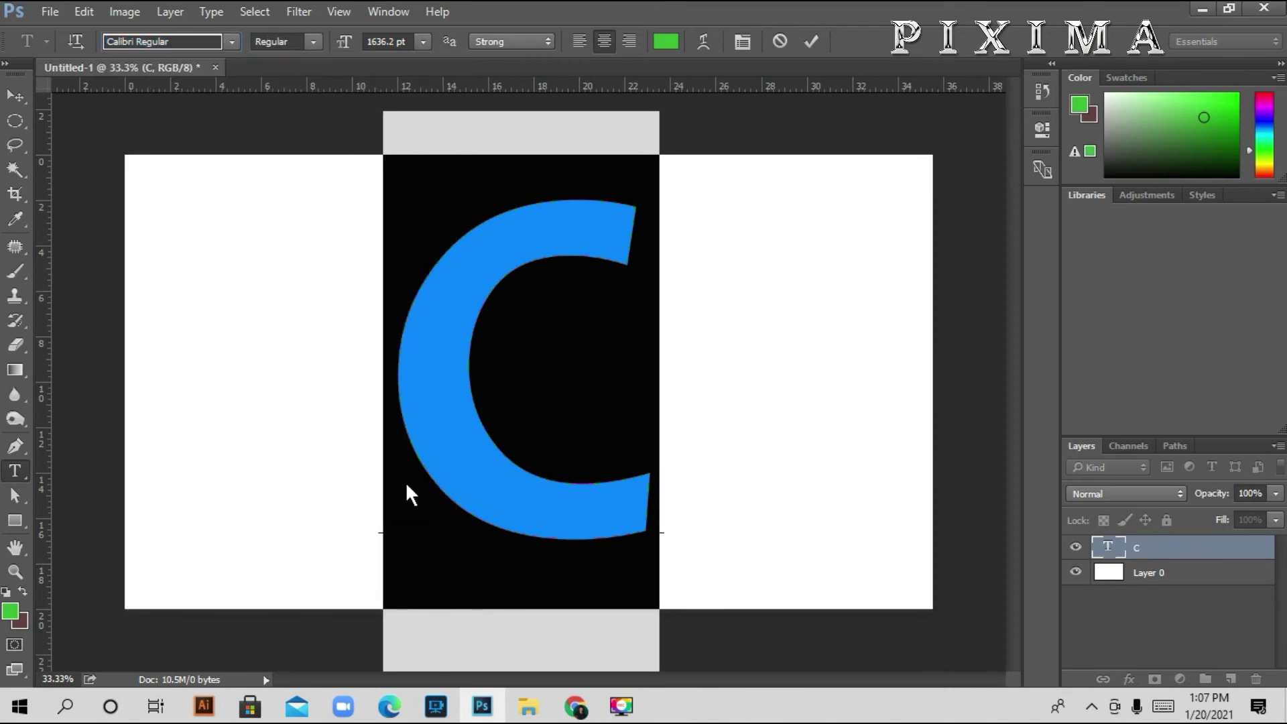
left_click(810, 42)
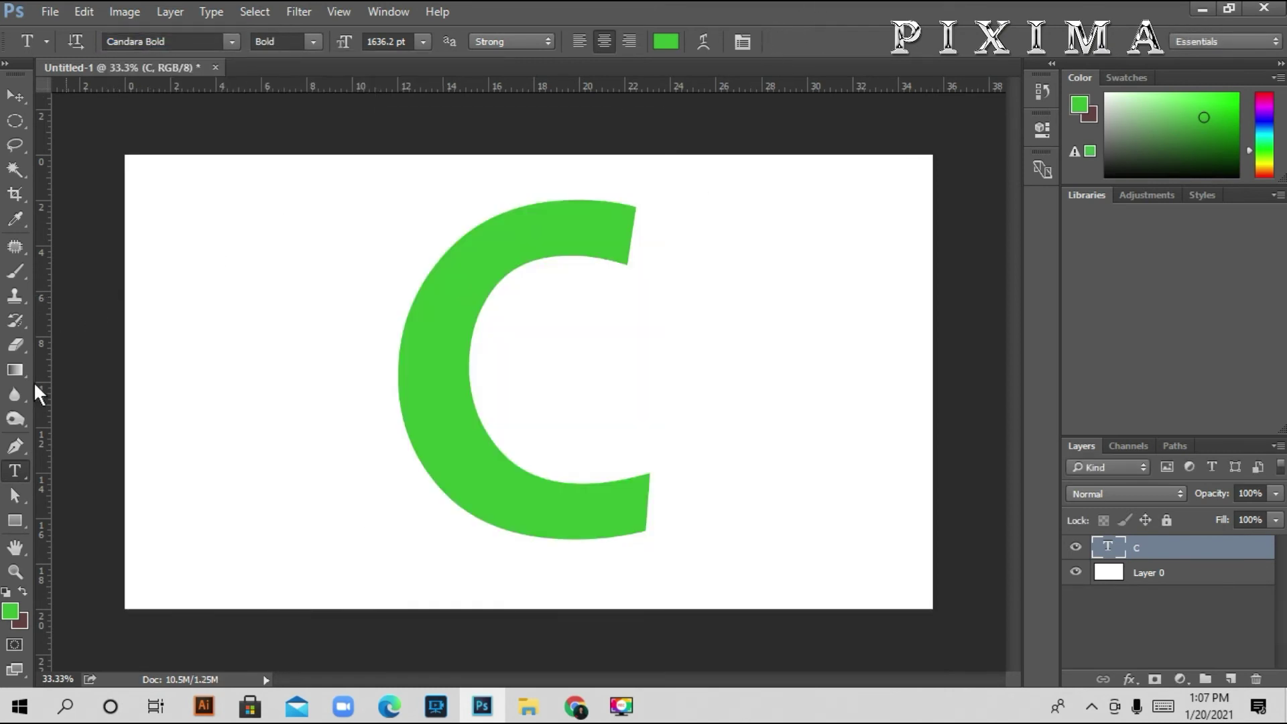
left_click(24, 449)
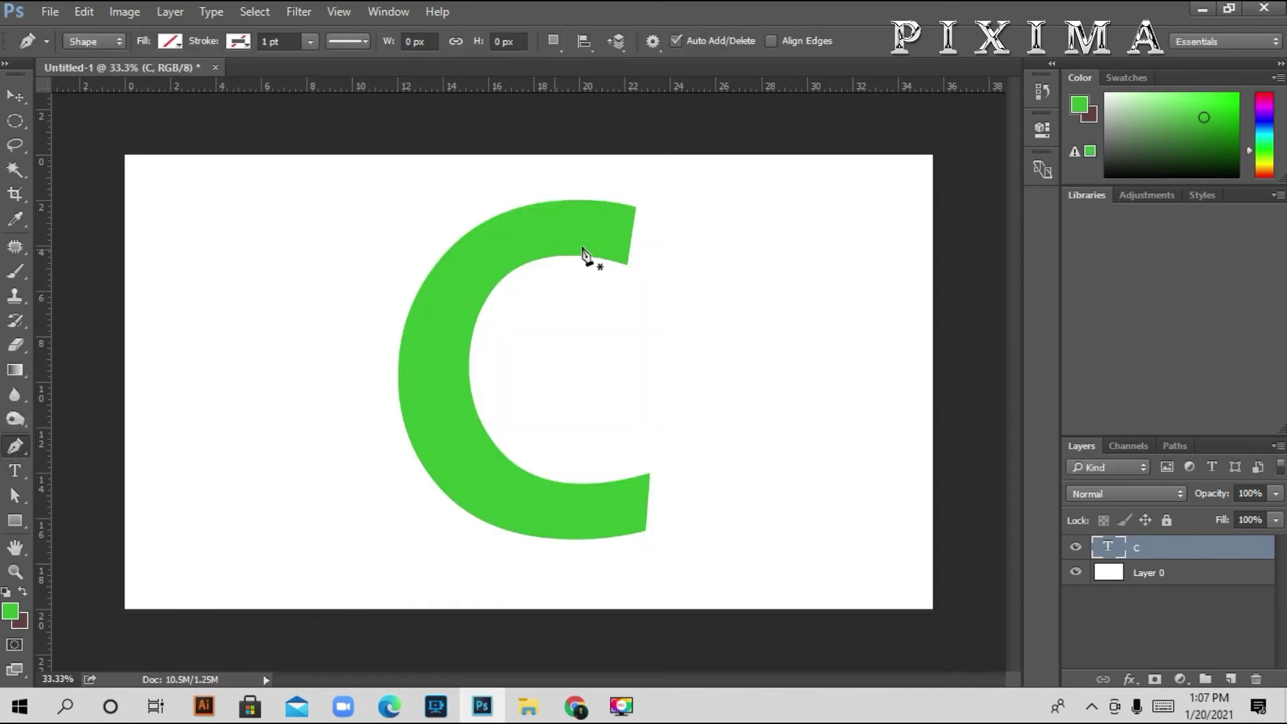
Draw a path from the C's top down its outer left curve and fit it to the edge
left_click(635, 207)
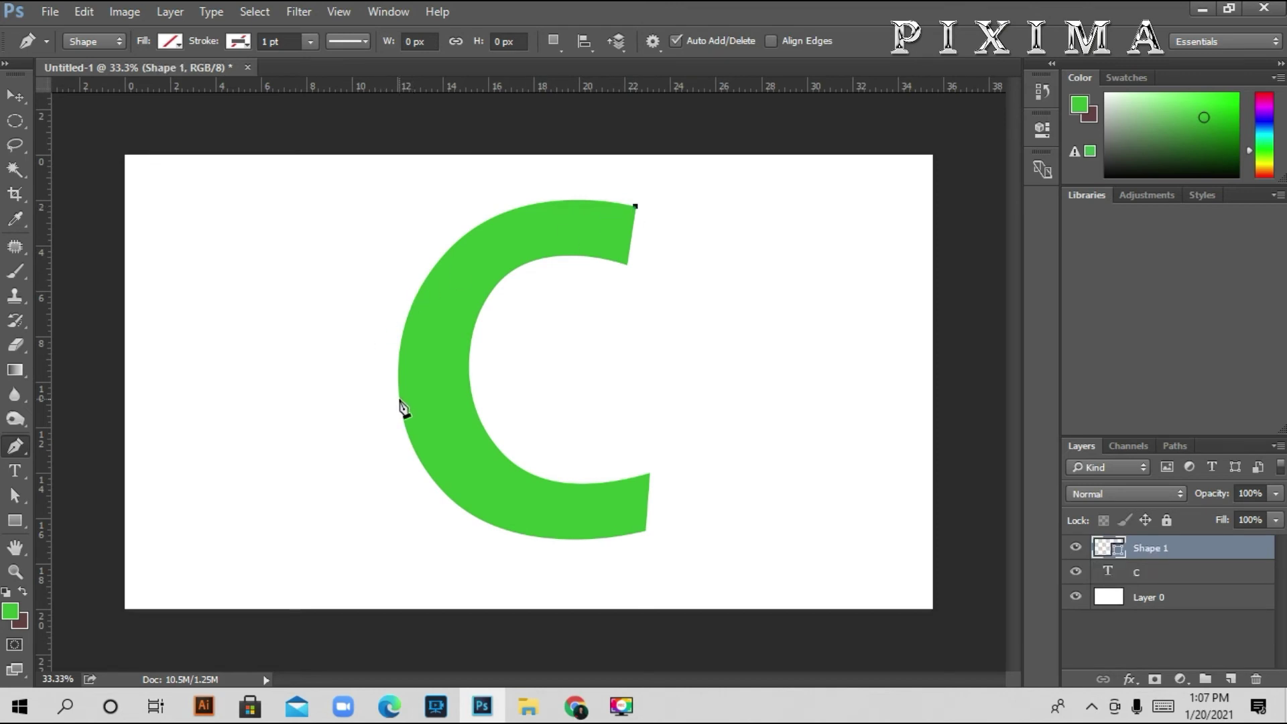
left_click(401, 404)
left_click_drag(404, 417, 399, 658)
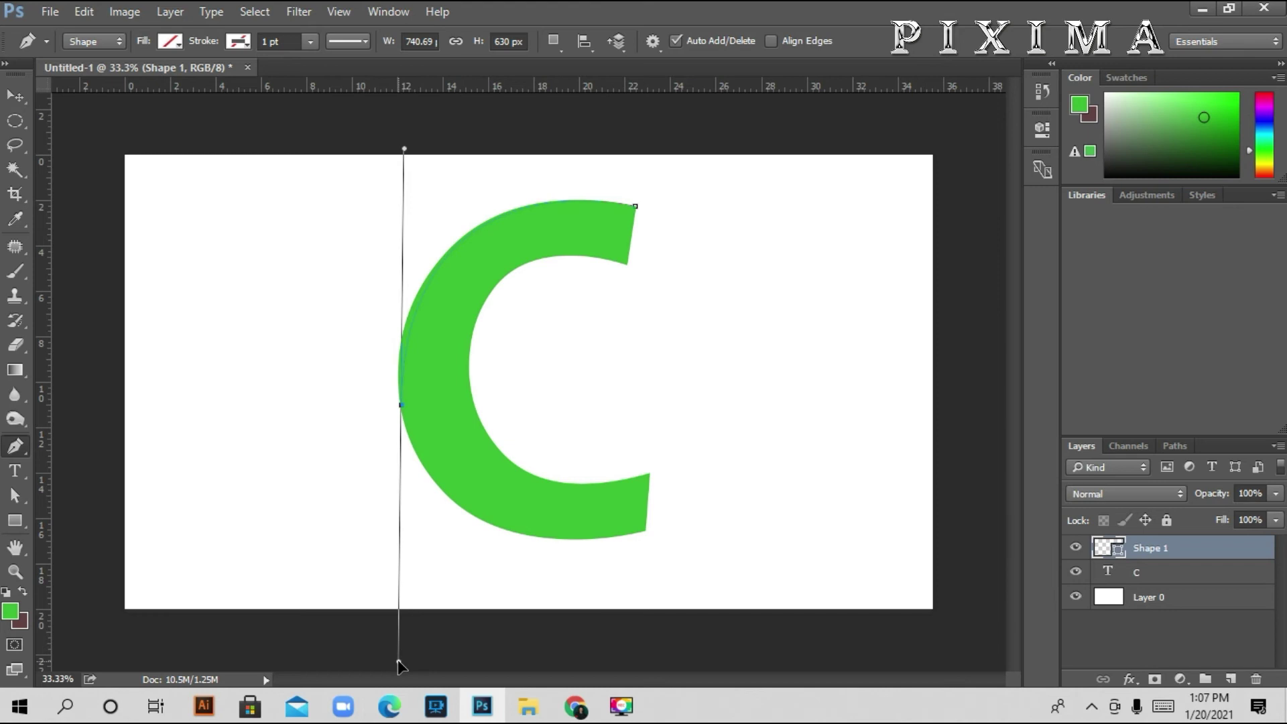
key("ctrl")
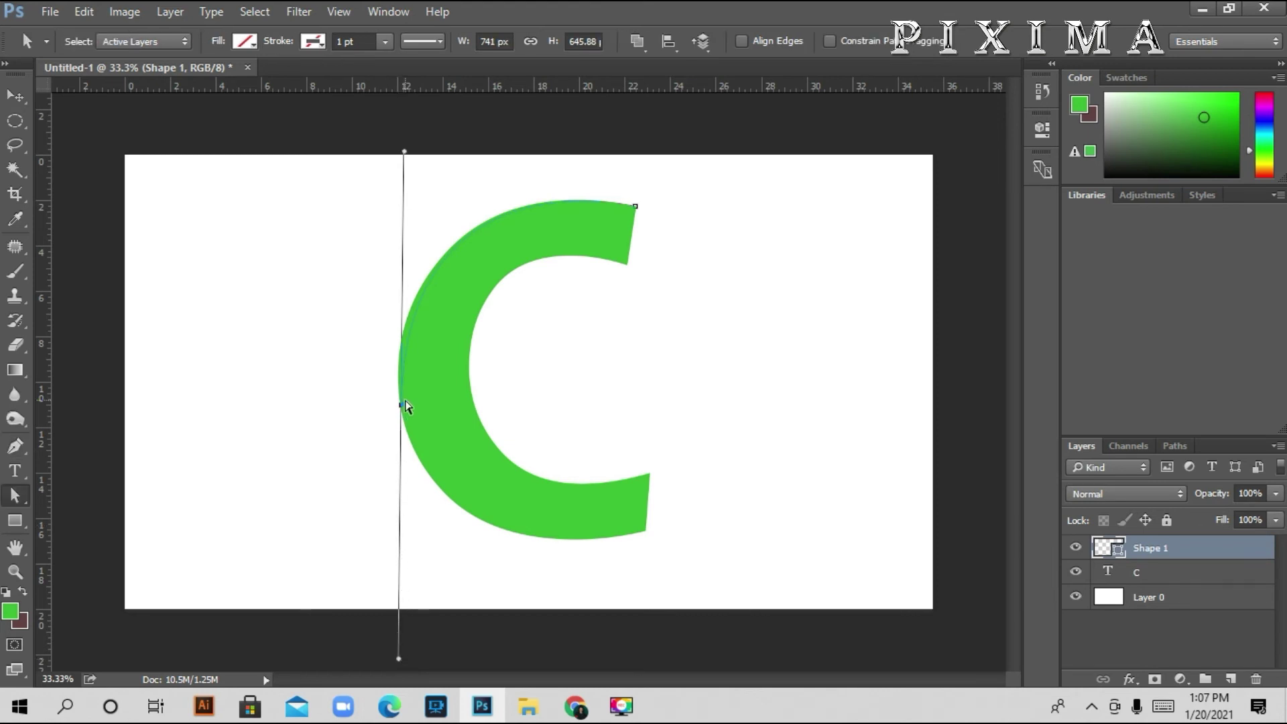
left_click_drag(402, 406, 399, 407)
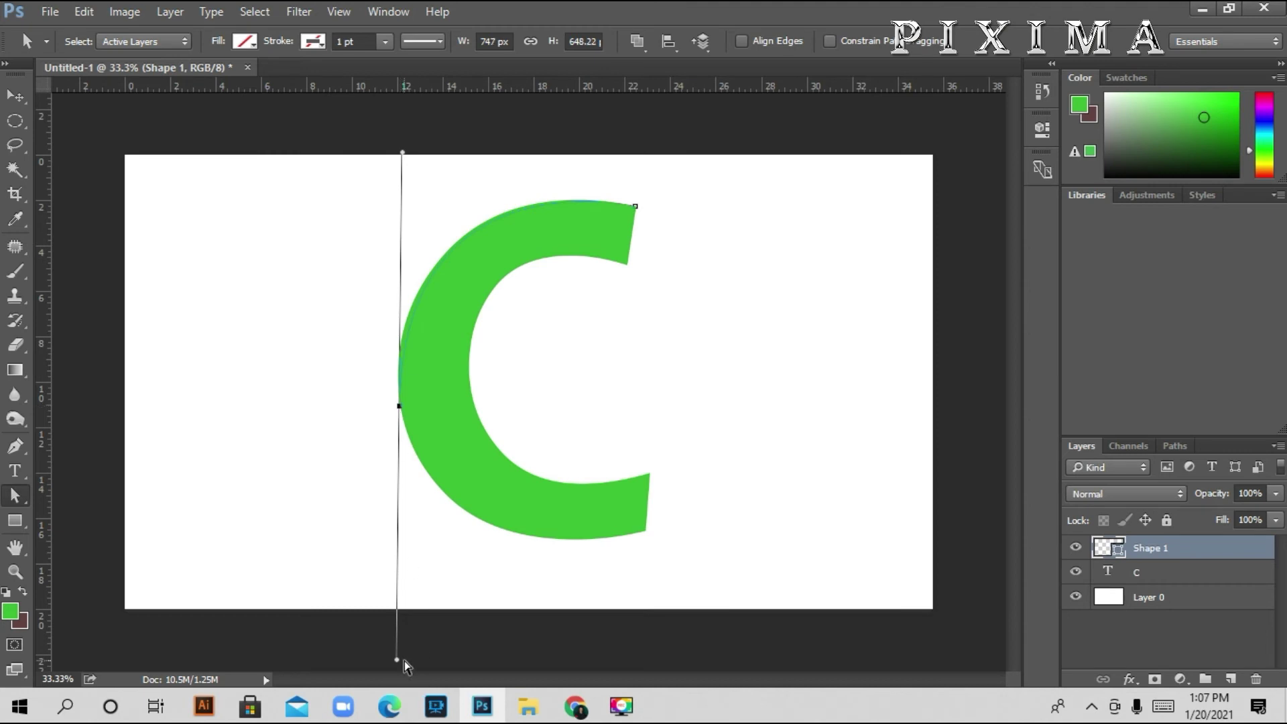
left_click_drag(397, 660, 400, 417)
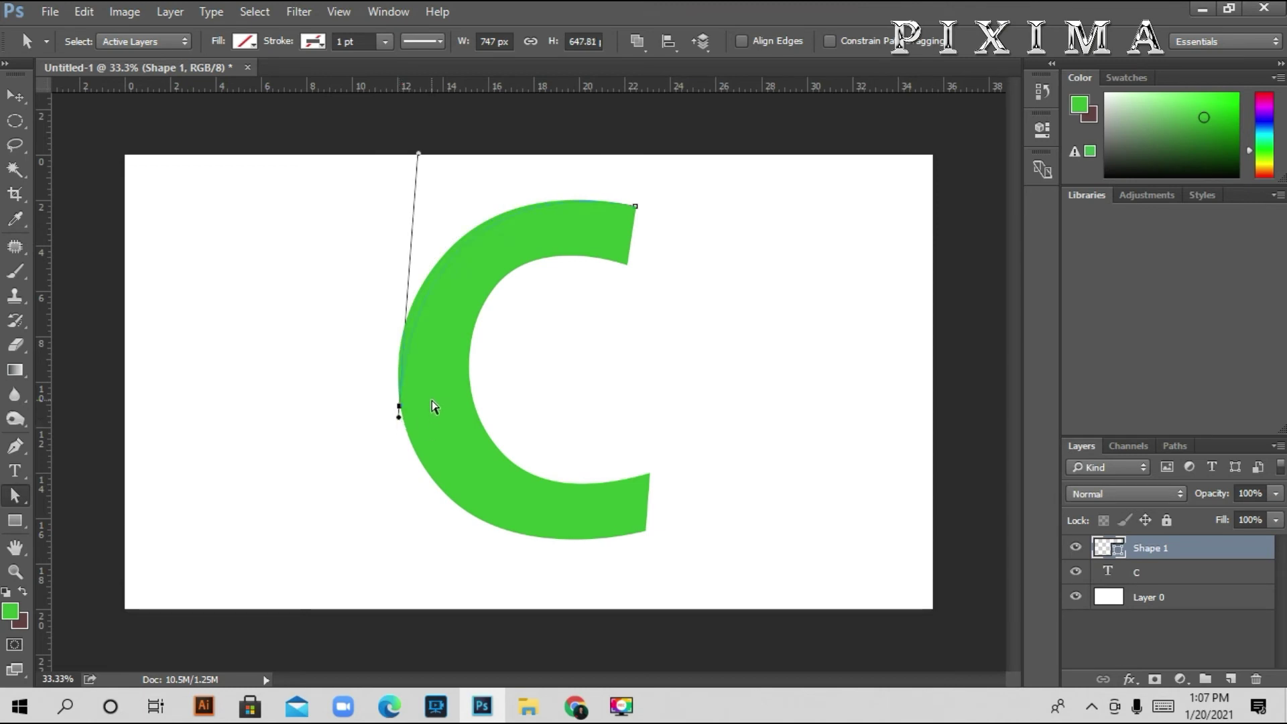
left_click_drag(417, 157, 380, 169)
left_click_drag(380, 169, 388, 159)
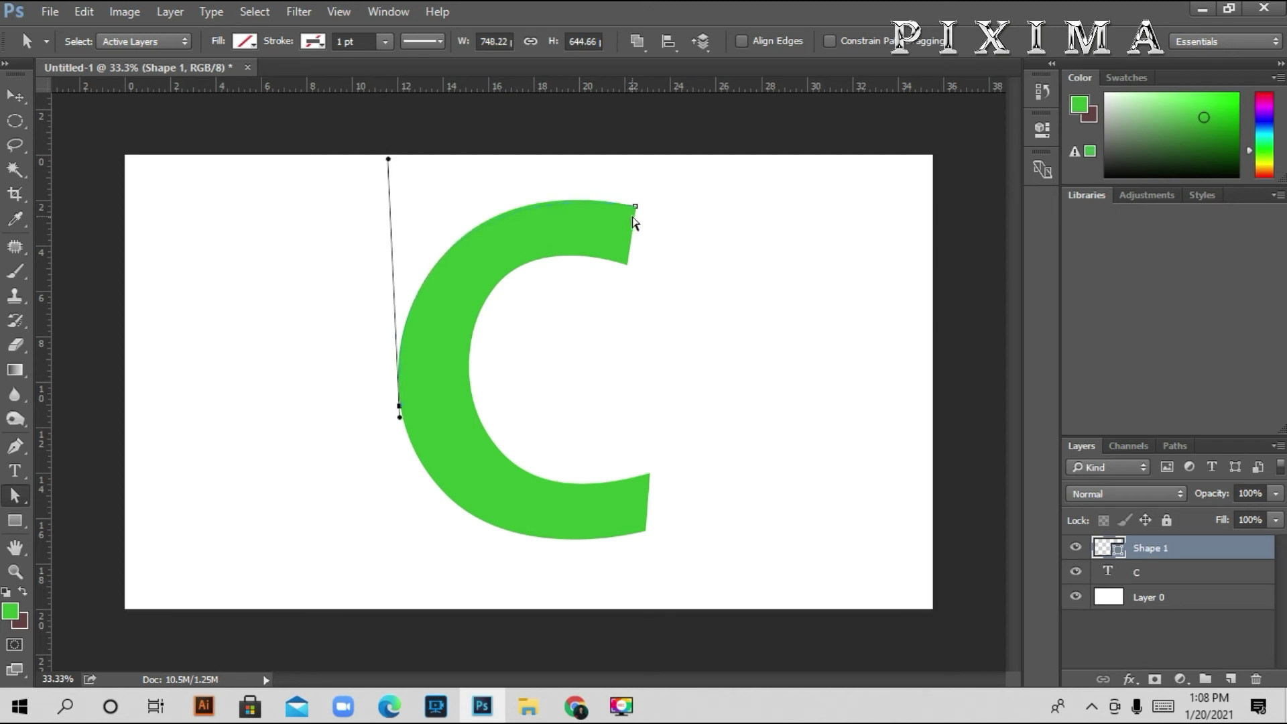
Add a curved anchor at the C's bottom-right corner and shape the bottom edge
key("p")
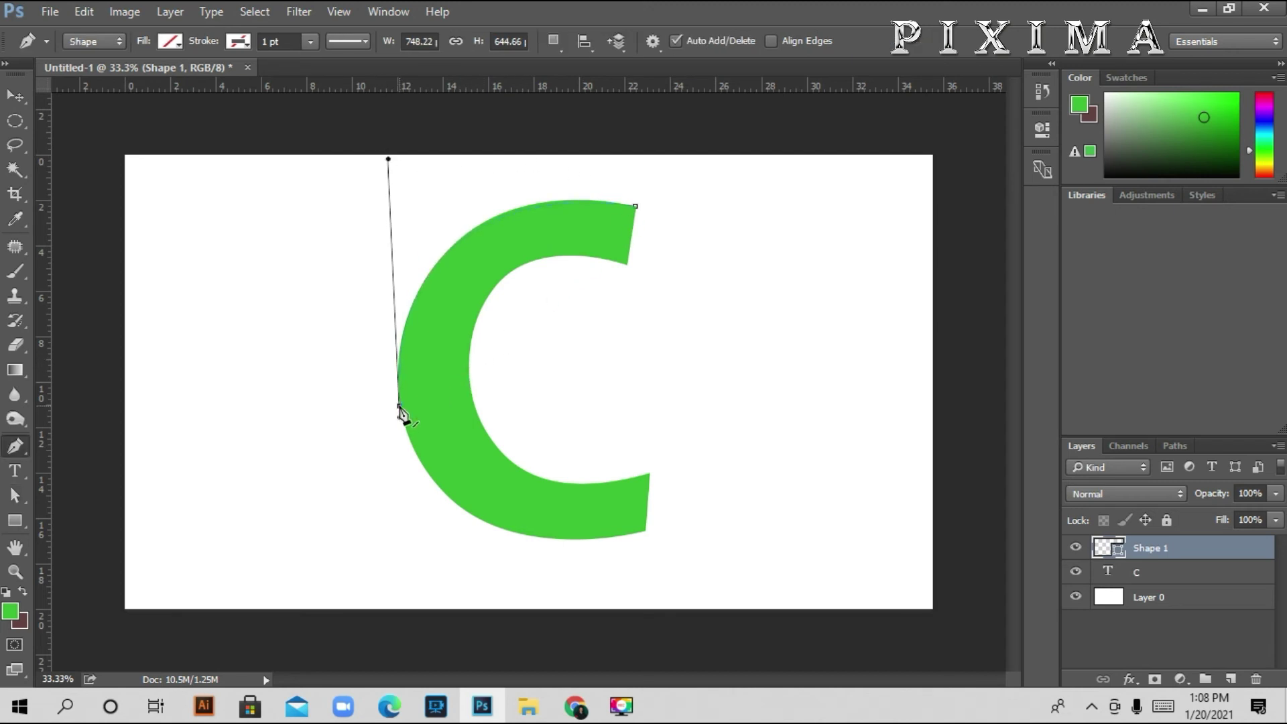
mouse_move(646, 531)
left_mouse_down()
mouse_move(842, 473)
mouse_move(860, 480)
left_mouse_up()
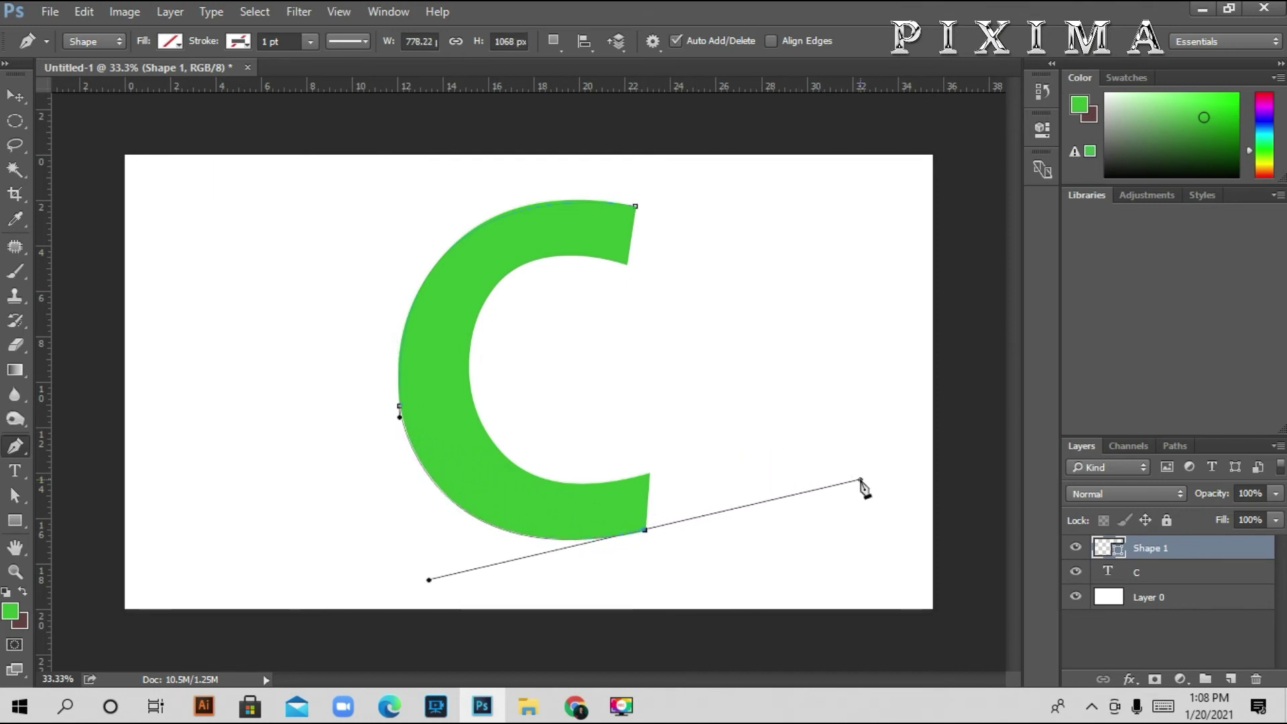
key("a")
left_click_drag(861, 480, 653, 529)
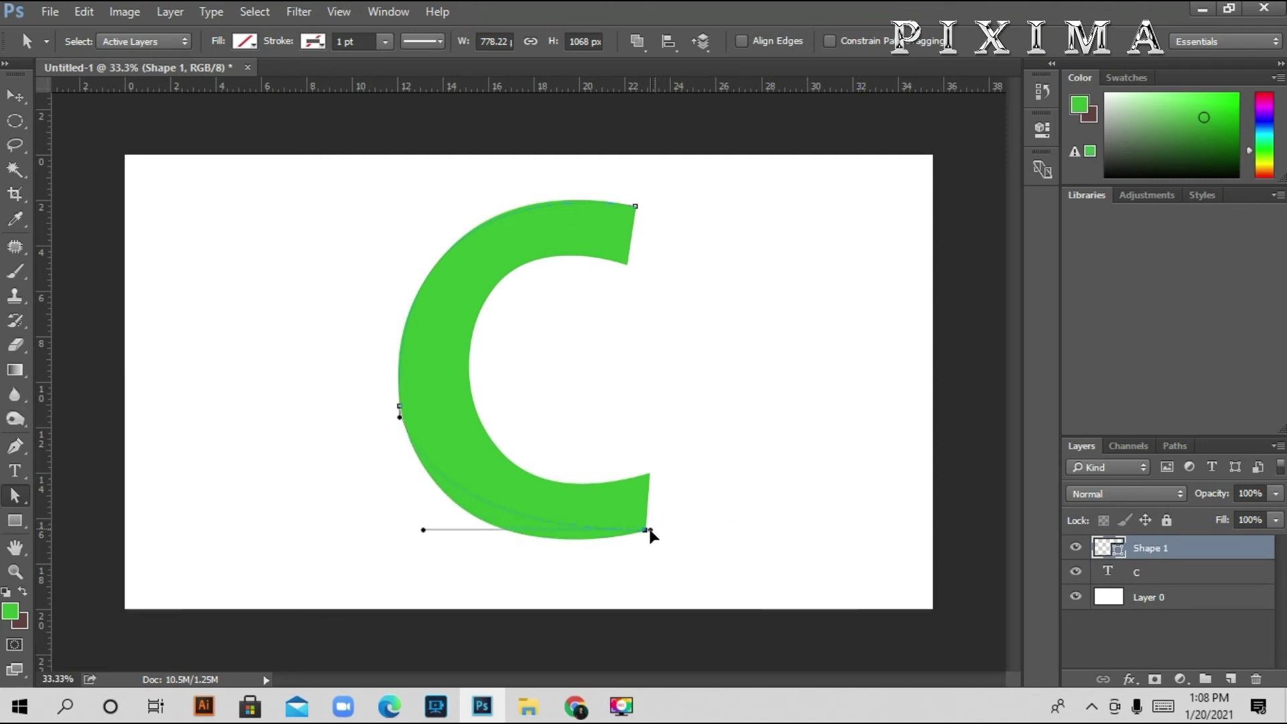
mouse_move(422, 529)
left_mouse_down()
mouse_move(450, 573)
mouse_move(435, 577)
left_mouse_up()
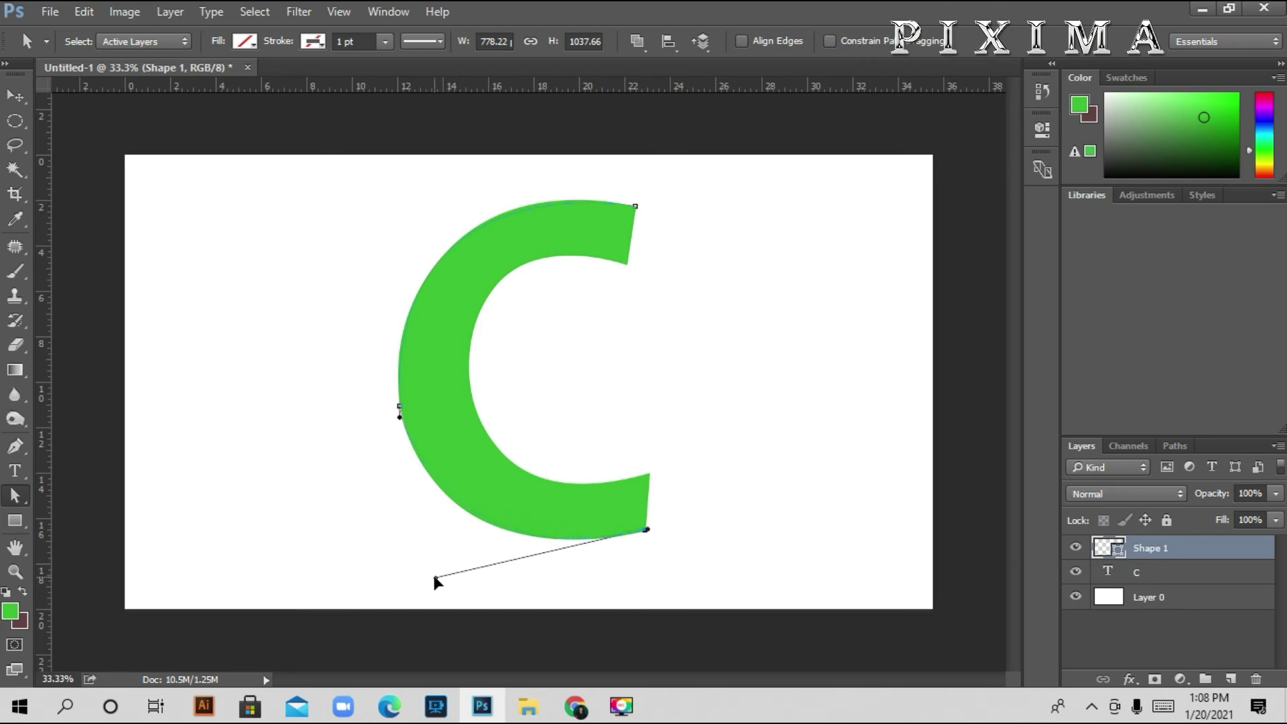
Add a corner anchor at the C's lower-right tip and a smooth anchor on its inner curve
key("p")
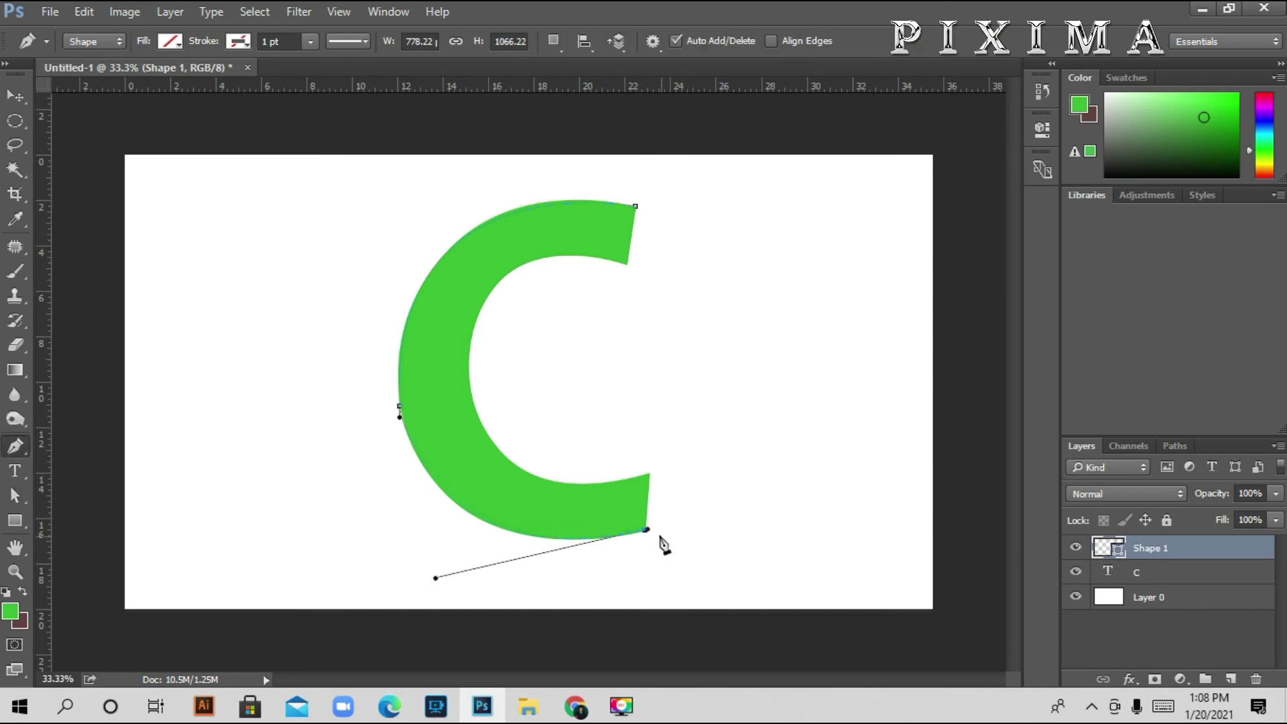
left_click(649, 475)
mouse_move(469, 363)
left_mouse_down()
mouse_move(469, 212)
mouse_move(453, 192)
left_mouse_up()
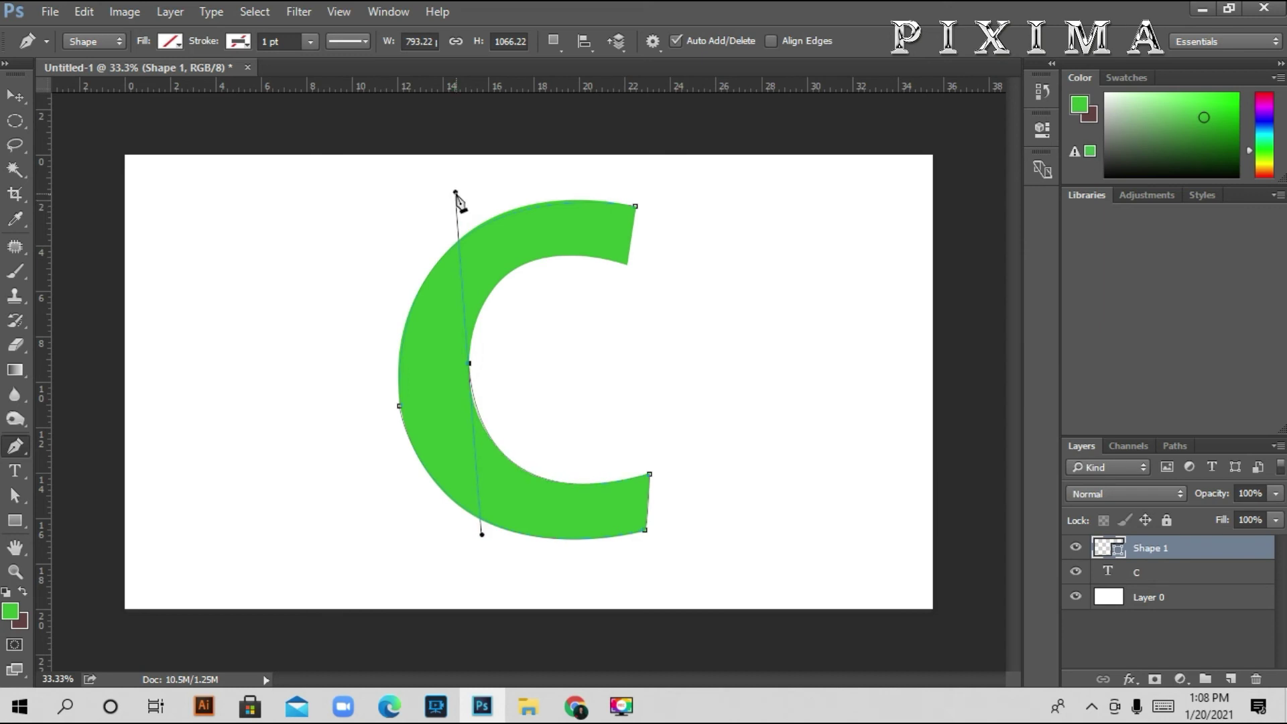
Fit the path to the C's inner curve and close it at the inner upper tip
key("a")
left_click_drag(455, 192, 468, 352)
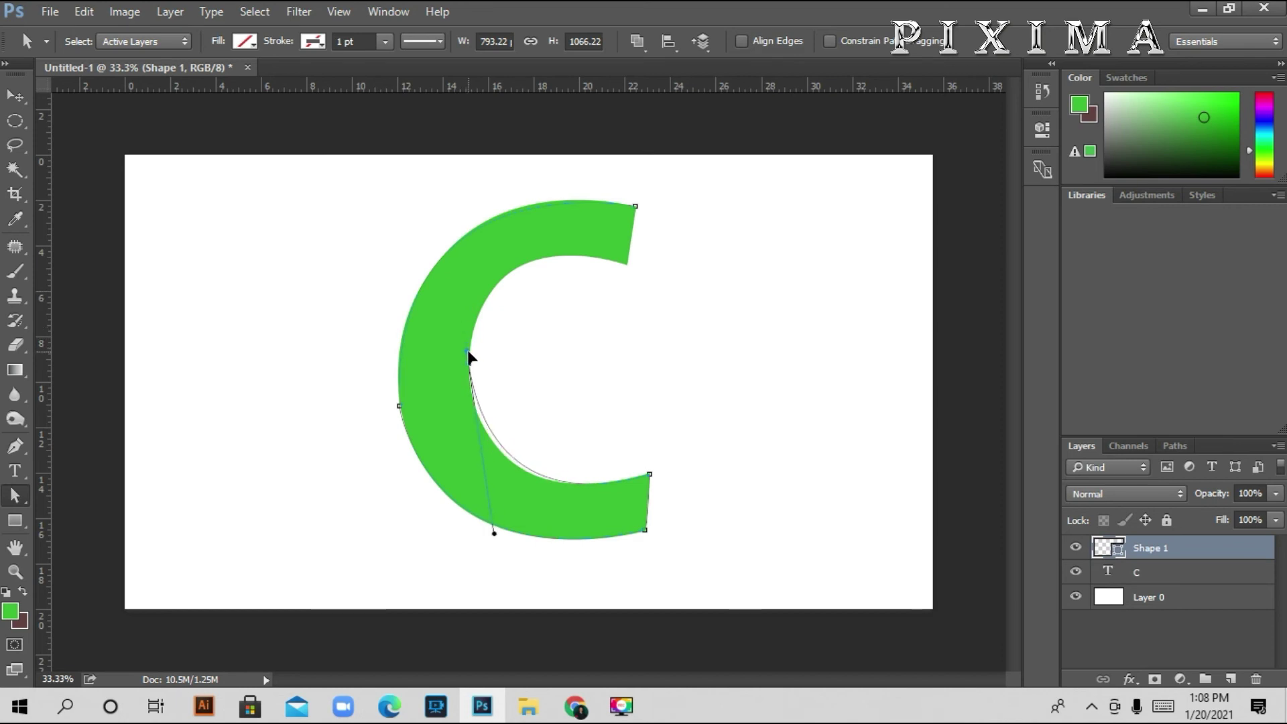
left_click_drag(494, 534, 480, 535)
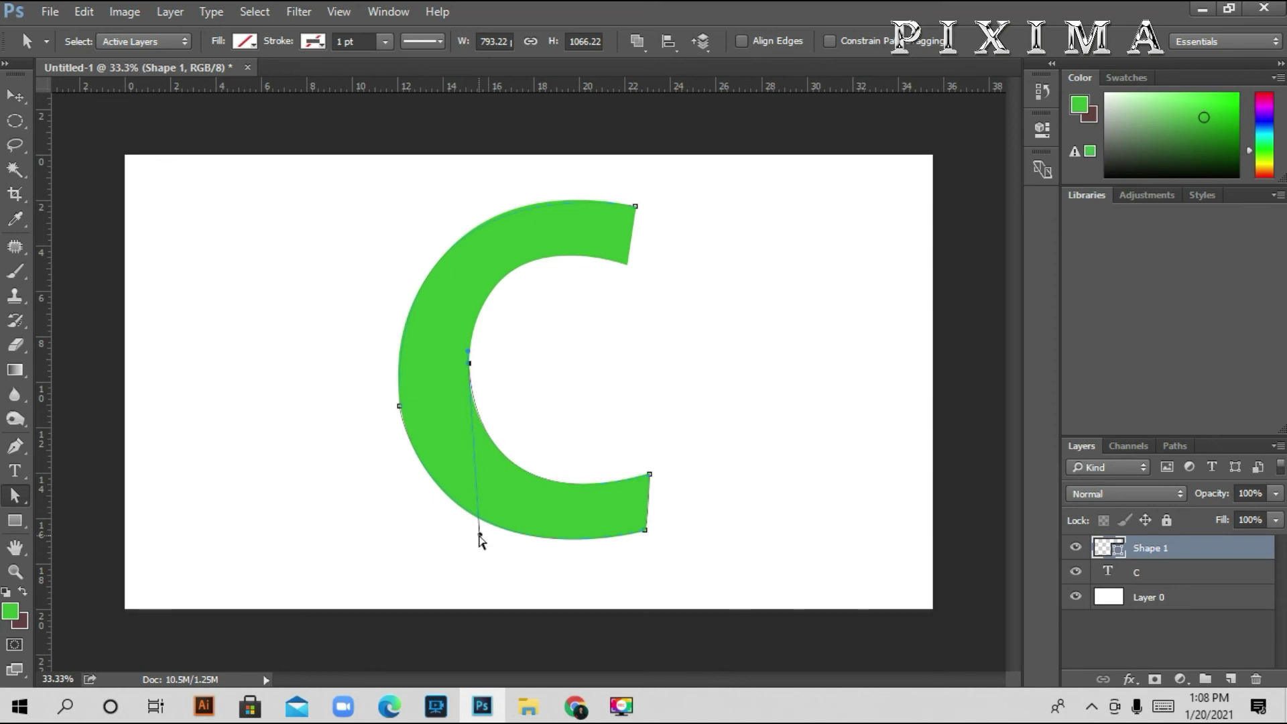
key("p")
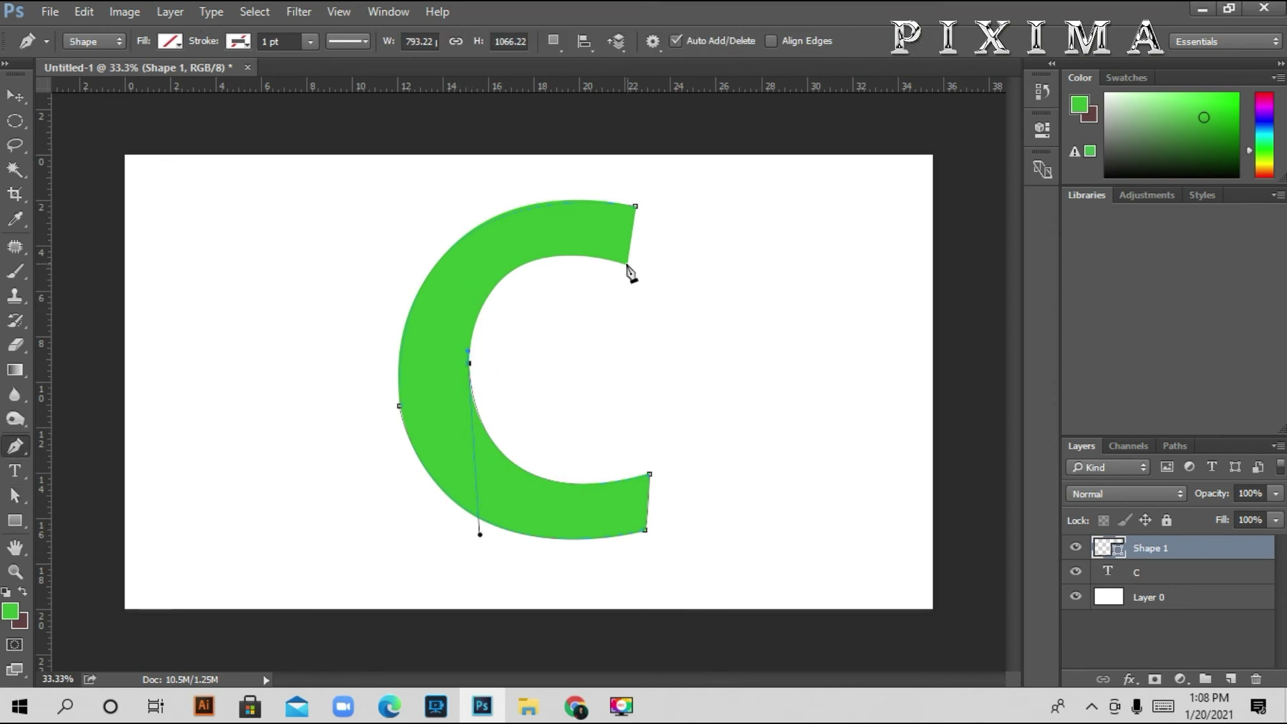
mouse_move(628, 264)
left_mouse_down()
mouse_move(789, 305)
mouse_move(632, 270)
left_mouse_up()
key("a")
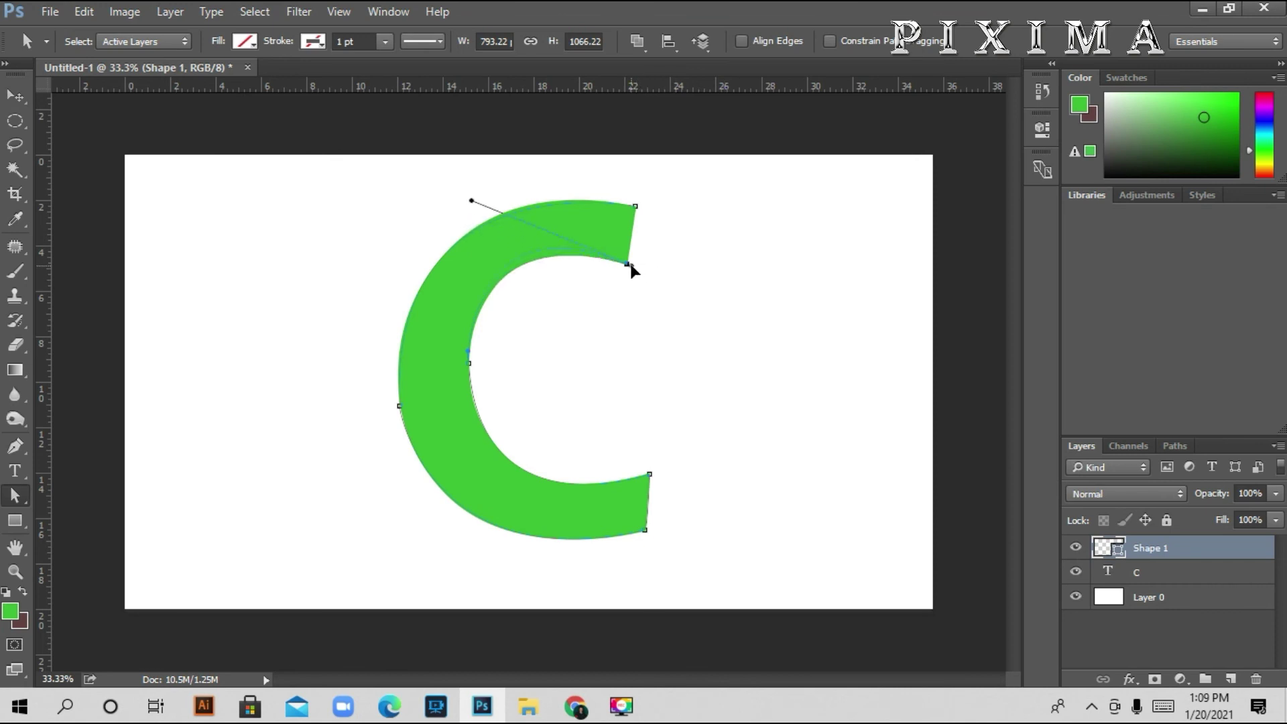
left_click_drag(471, 201, 473, 222)
key("p")
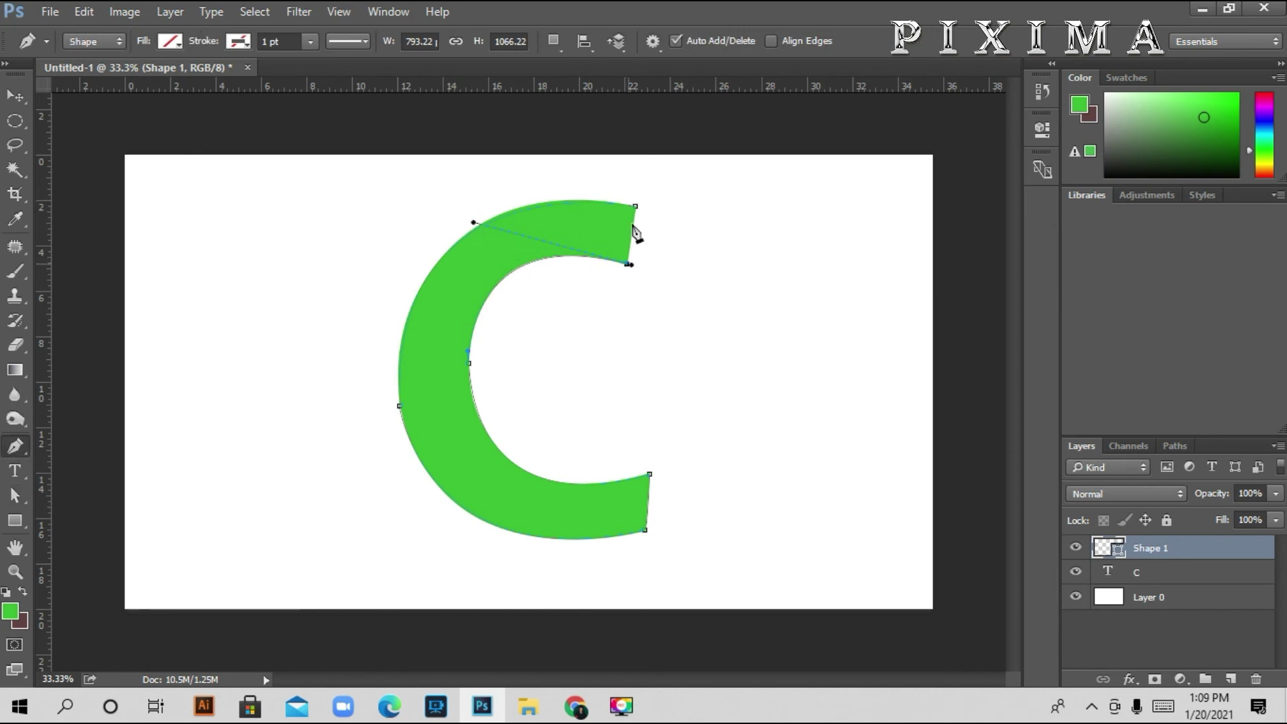
Fill the traced C shape with green and make the original typed C visible again
left_click(175, 42)
left_click(78, 140)
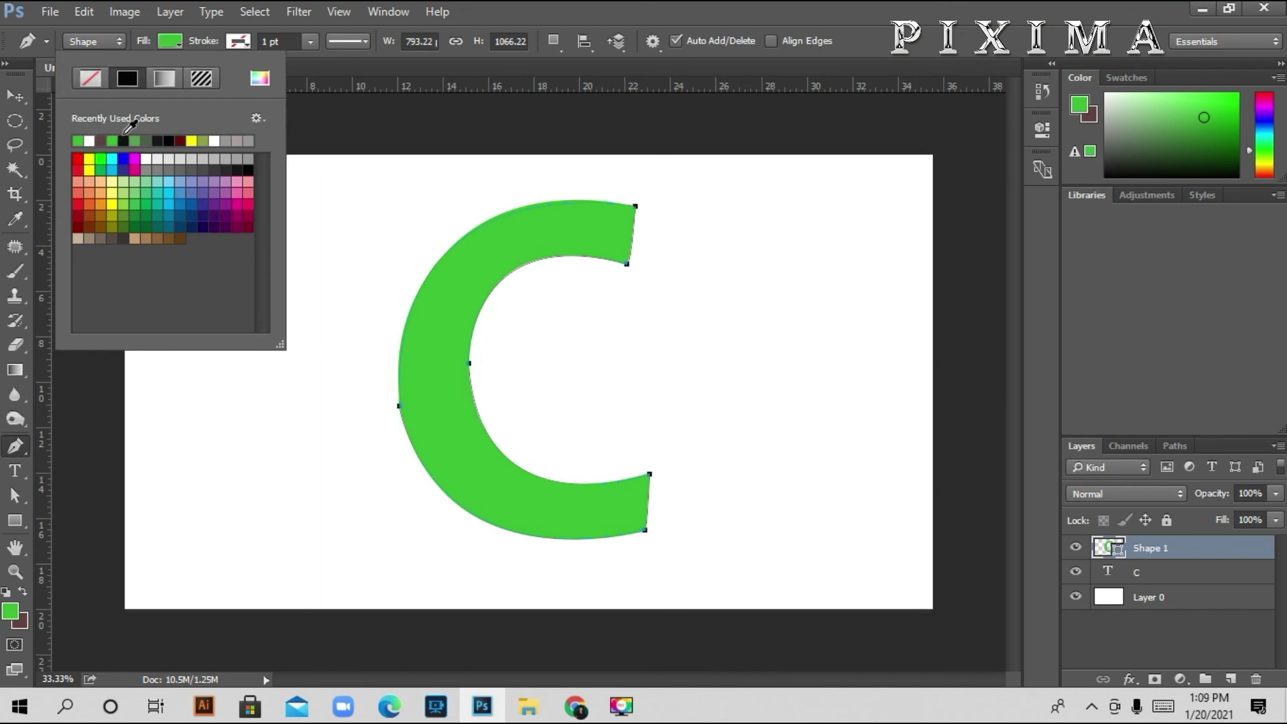
key("v")
left_click(1076, 571)
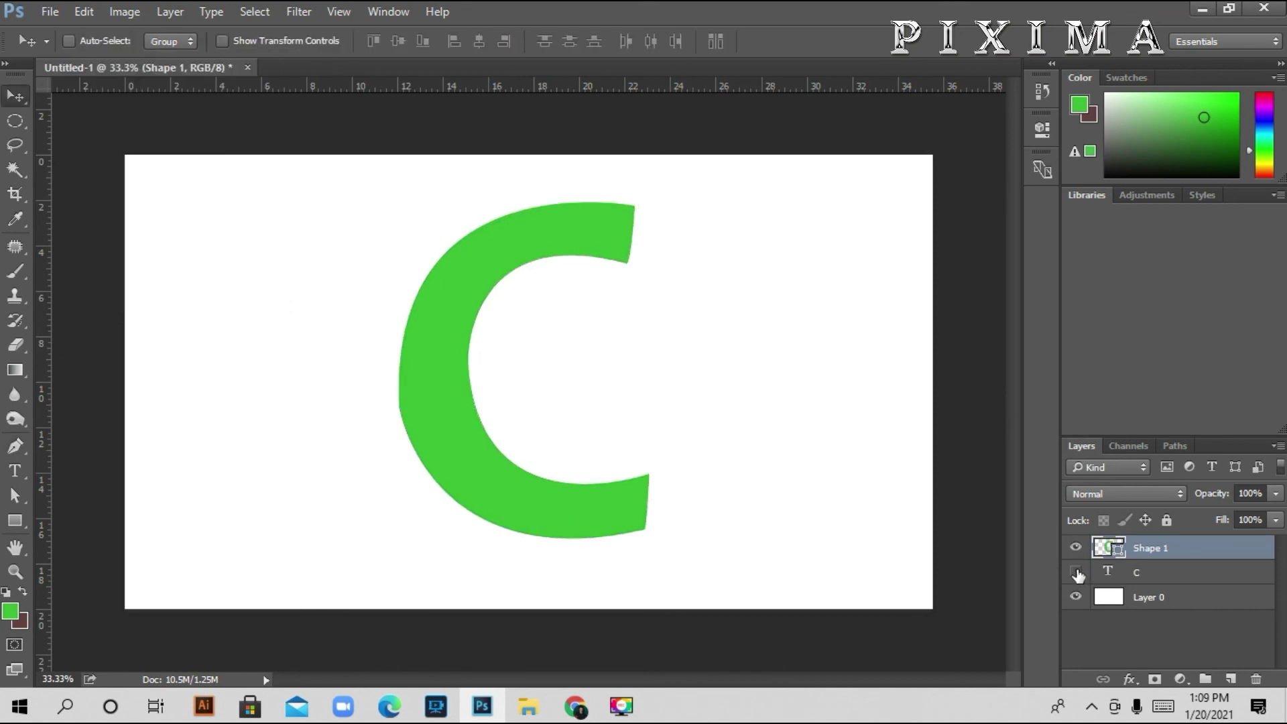
Arrange the green traced C and the typed C side by side on the canvas
left_click(1139, 571)
left_click_drag(462, 372, 703, 378)
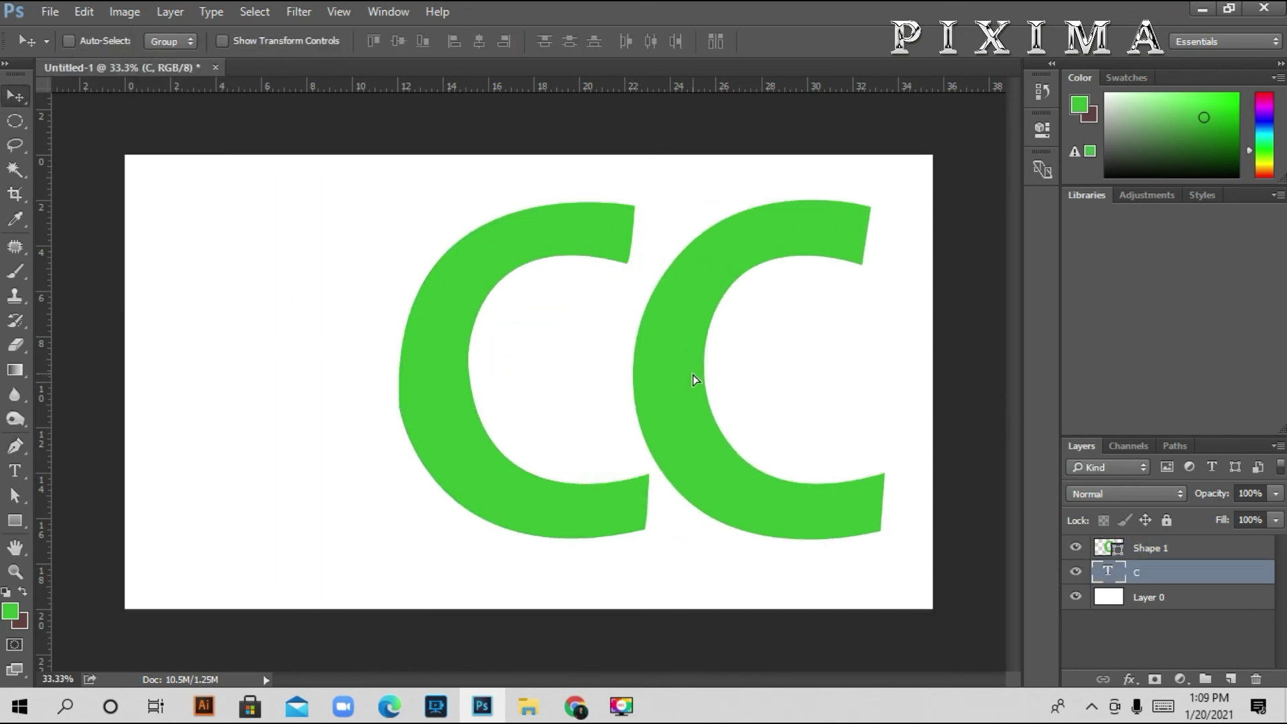
key("ctrl+minus")
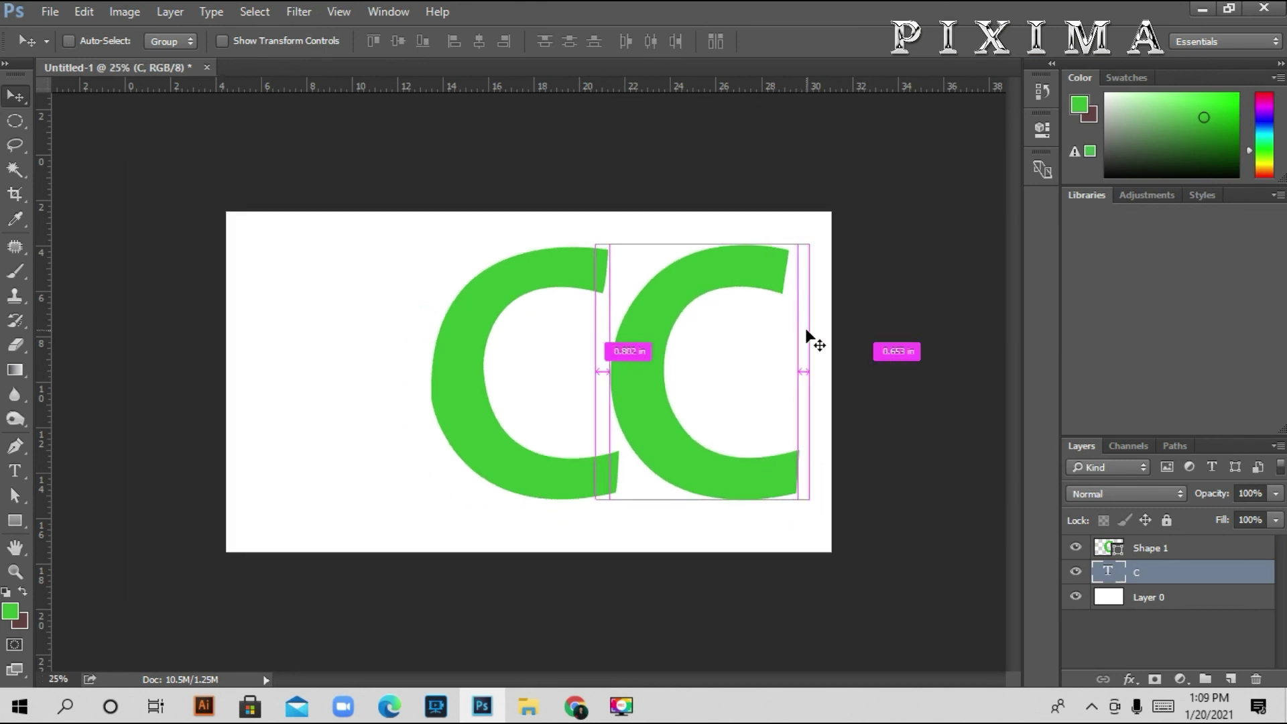
left_click(1164, 555)
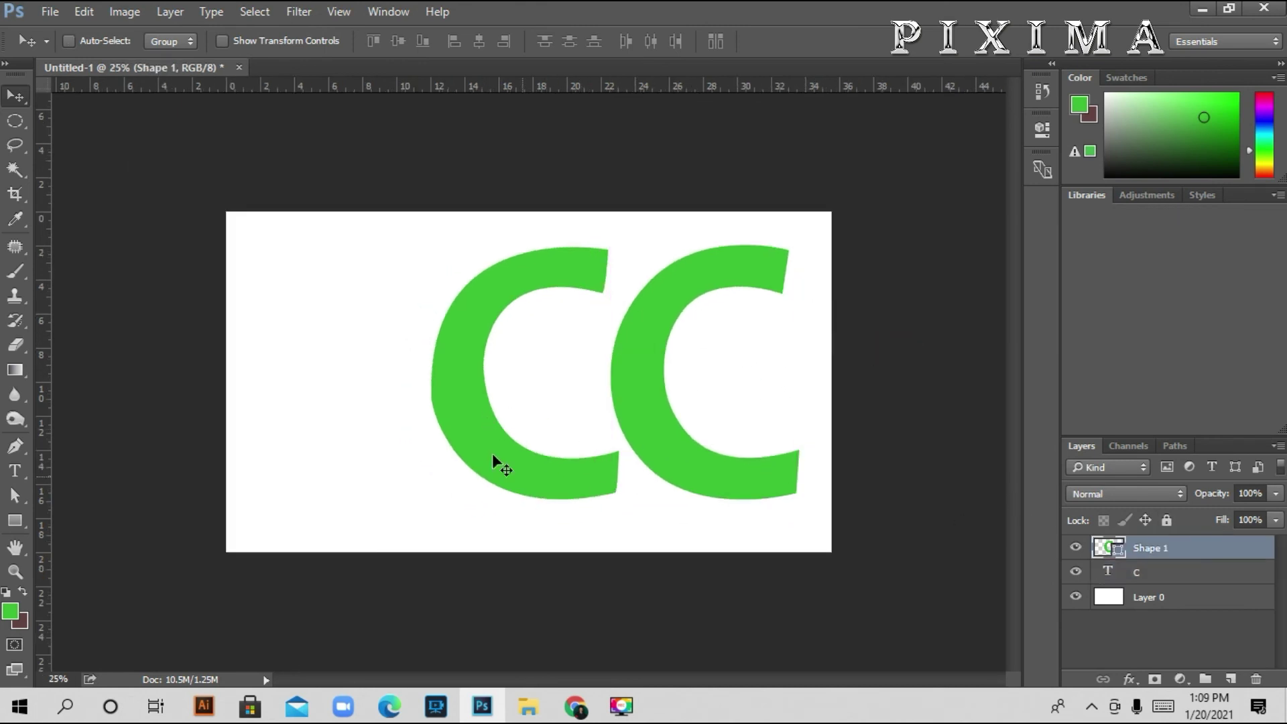
left_click_drag(494, 457, 348, 454)
left_click(1141, 570)
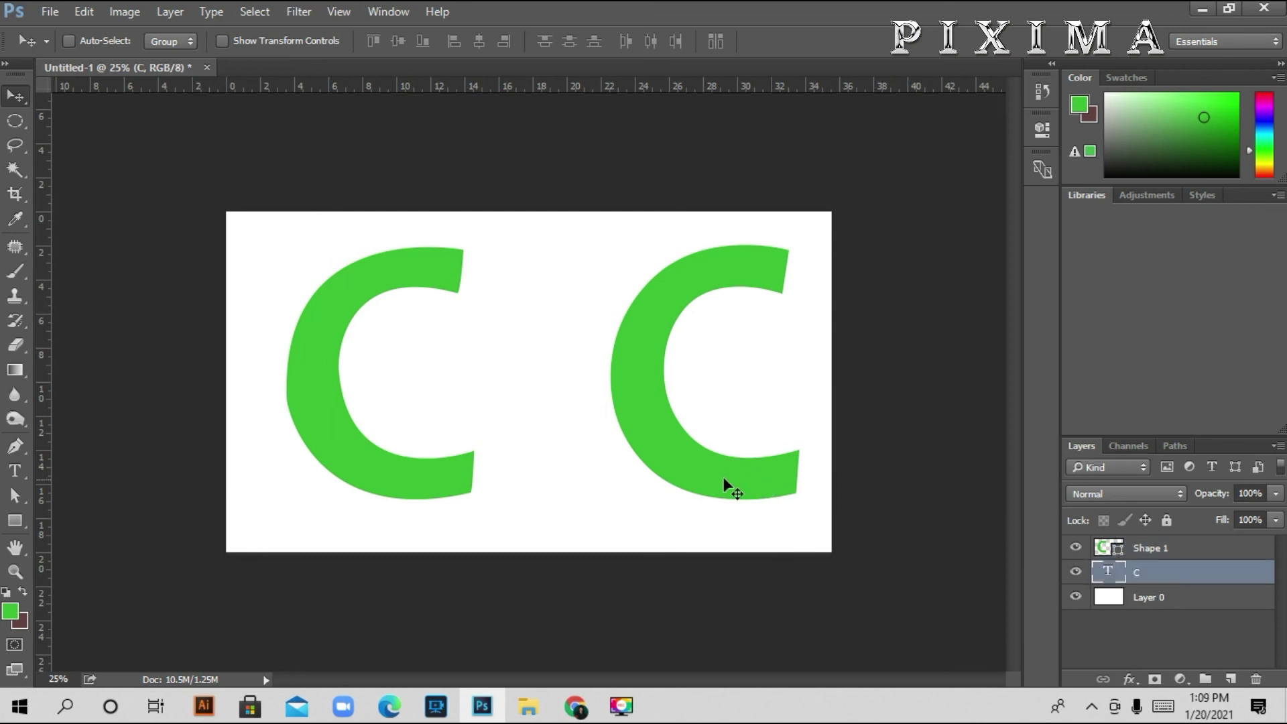
left_click_drag(721, 477, 617, 477)
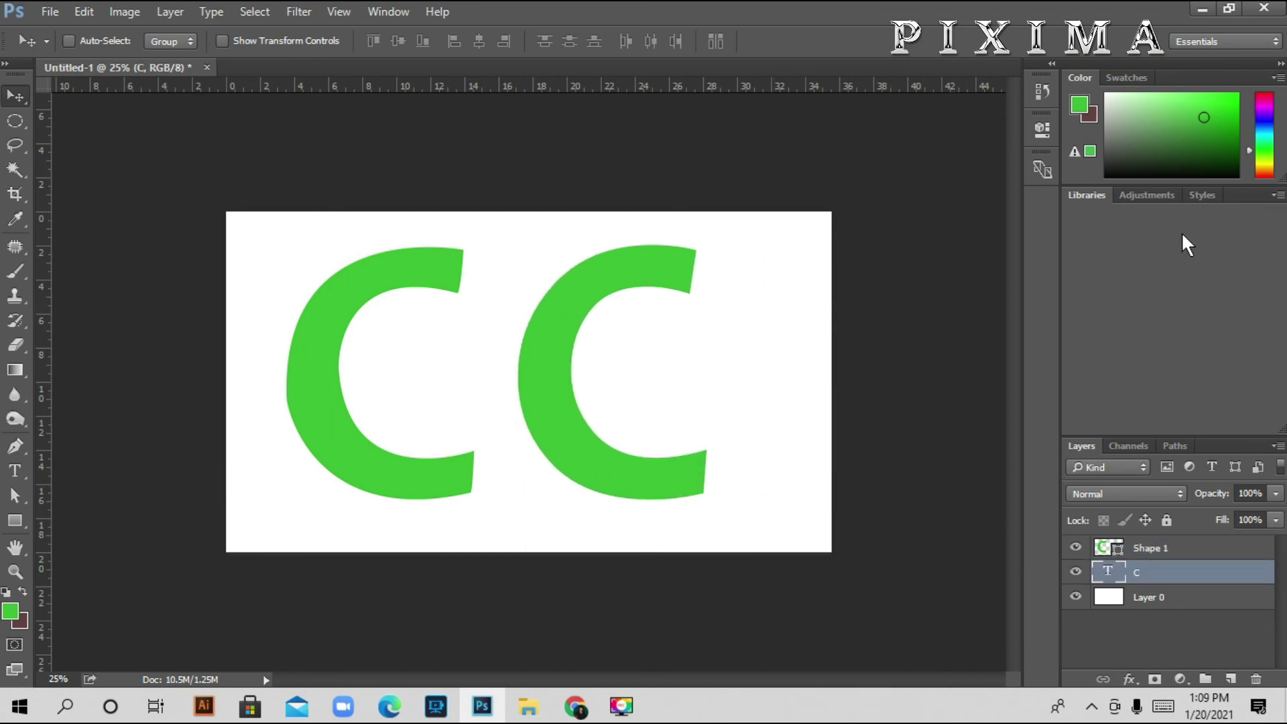
left_click(14, 498)
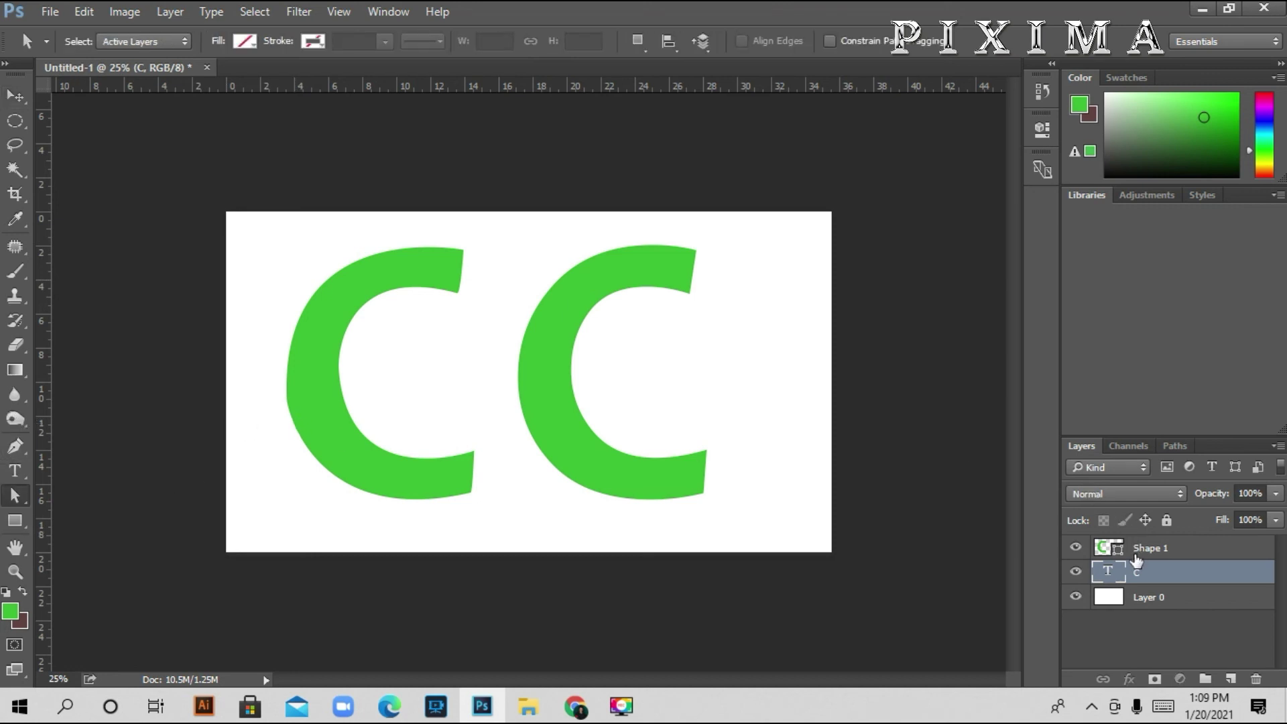
Tweak the traced C's bottom and left outer curves so it closely matches the typed C
left_click(1140, 547)
left_click(300, 444)
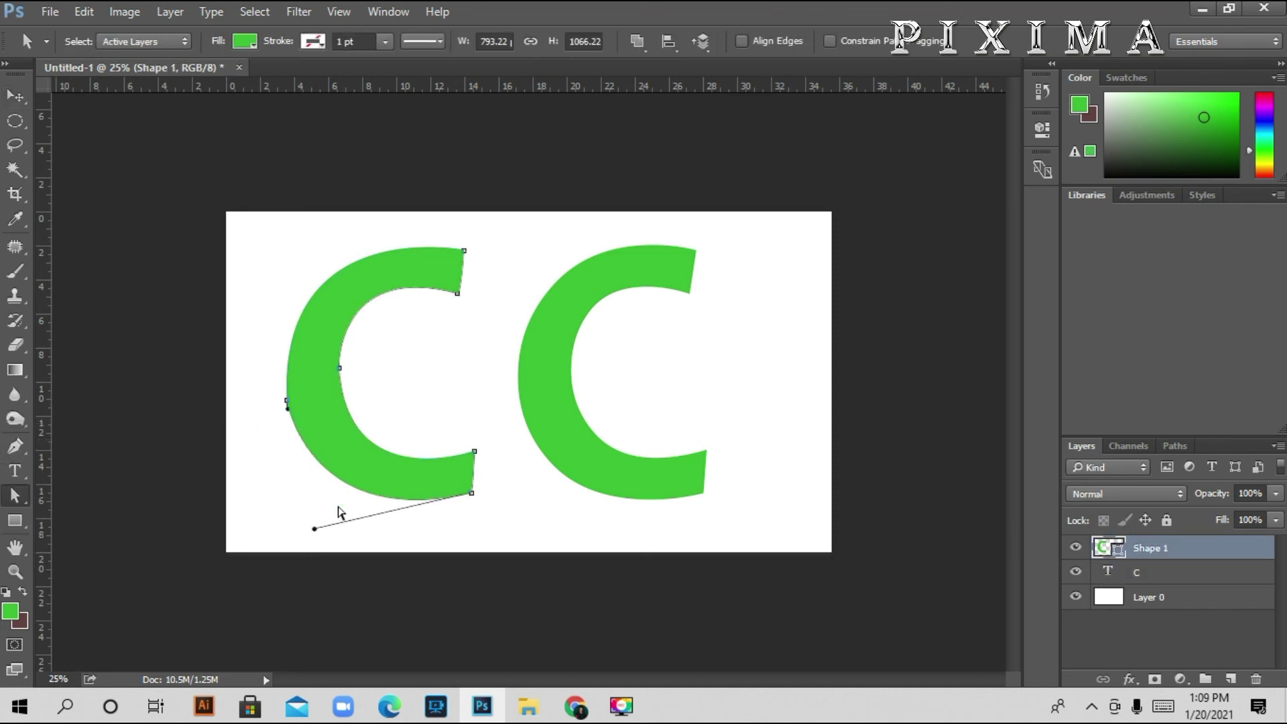
left_click_drag(317, 533, 319, 525)
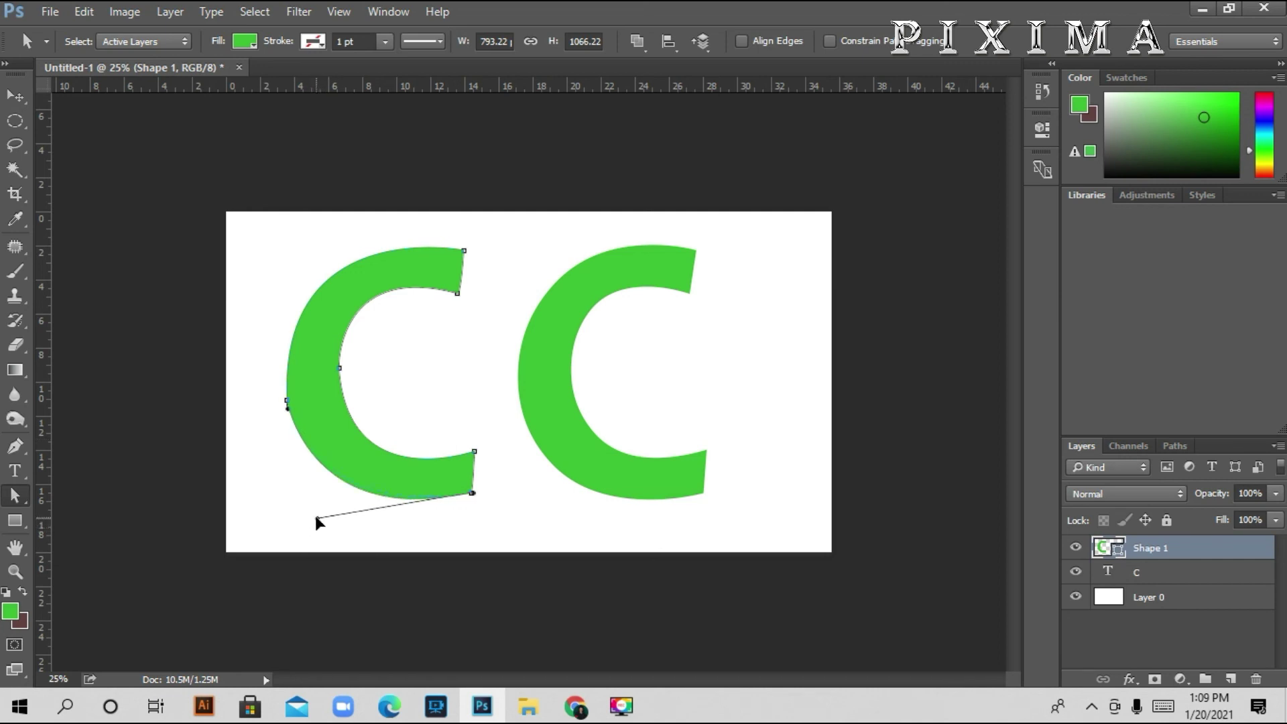
key("v")
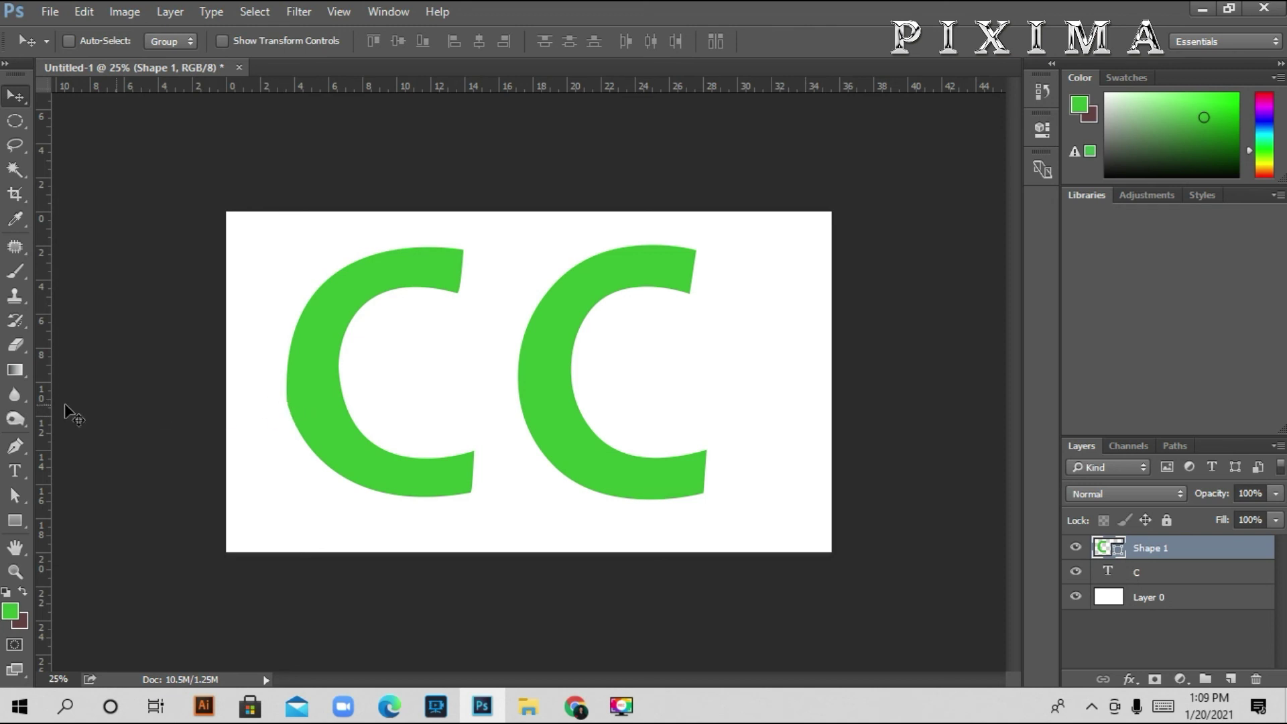
key("a")
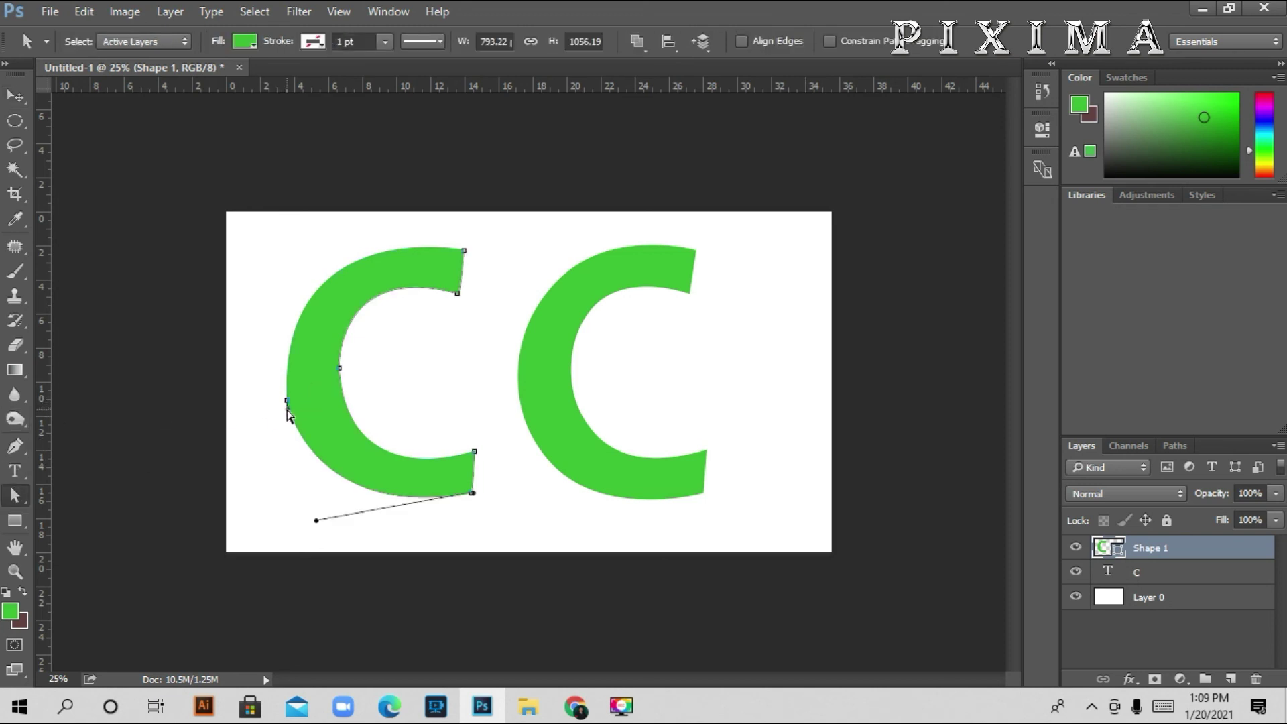
mouse_move(287, 402)
left_mouse_down()
mouse_move(280, 216)
mouse_move(272, 227)
left_mouse_up()
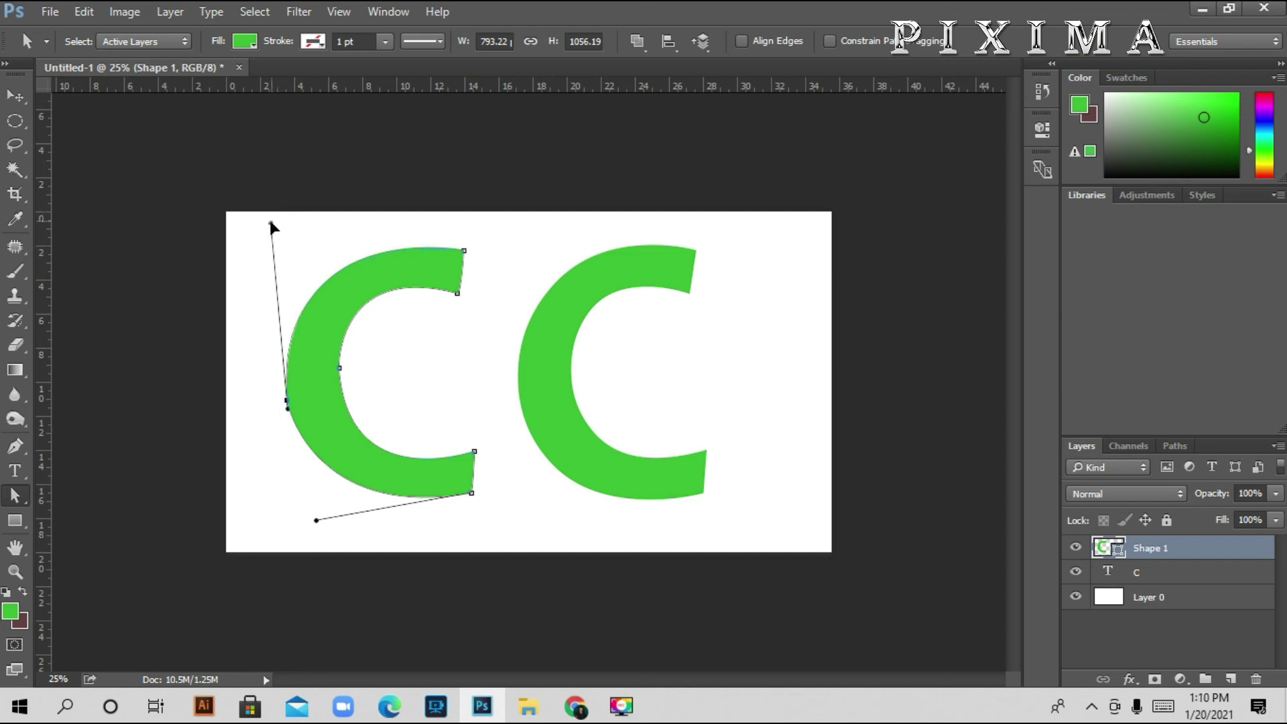
left_click(711, 375)
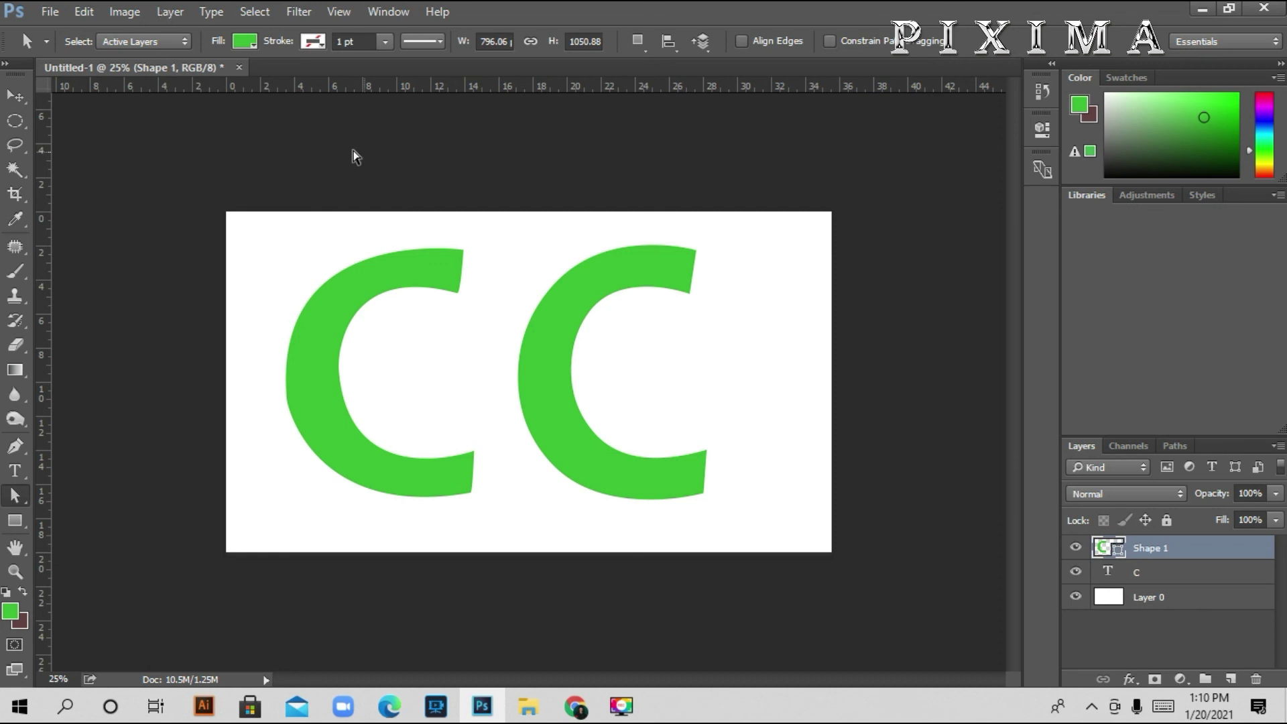
left_click(1091, 709)
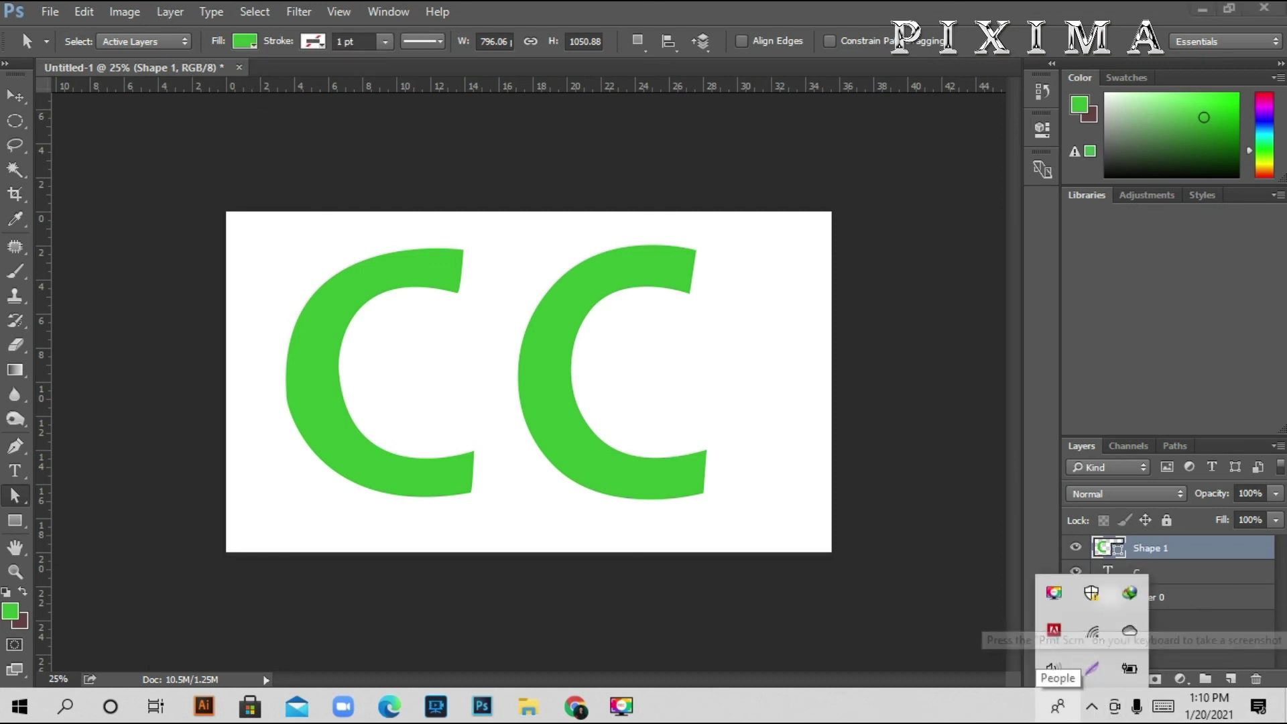
Open the Movavi screen recorder's controls from the system tray
left_click(621, 706)
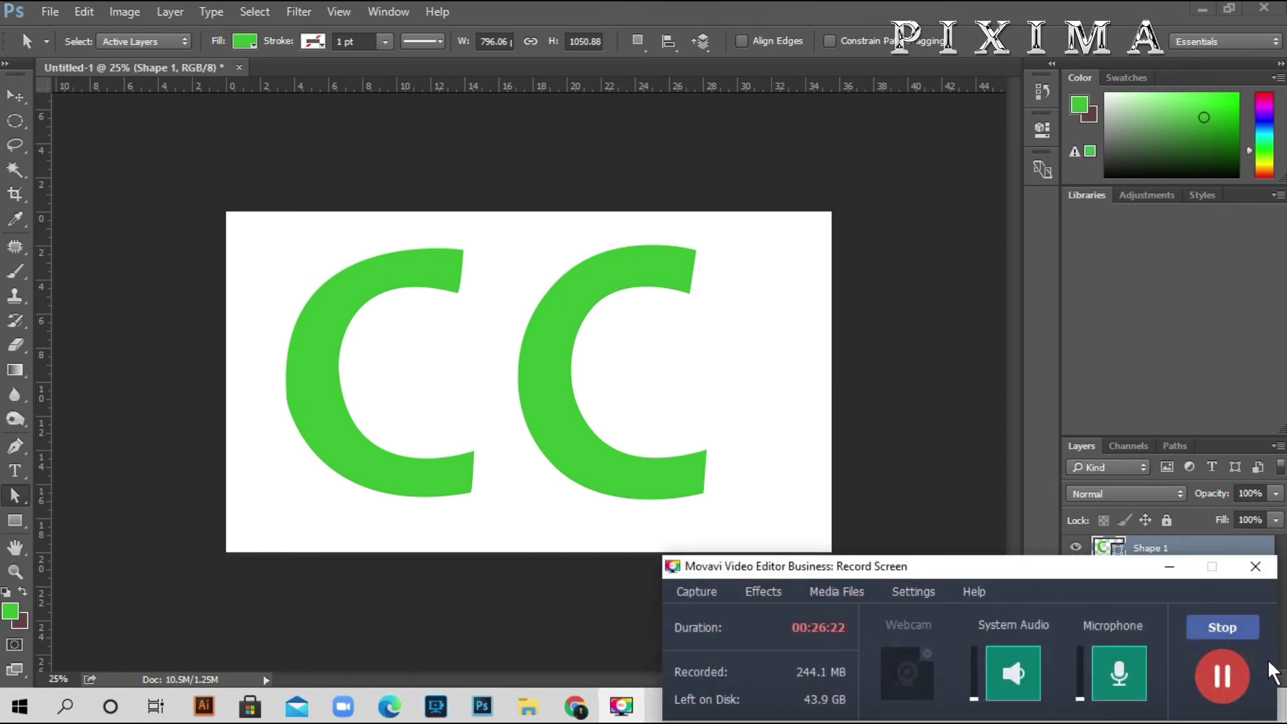